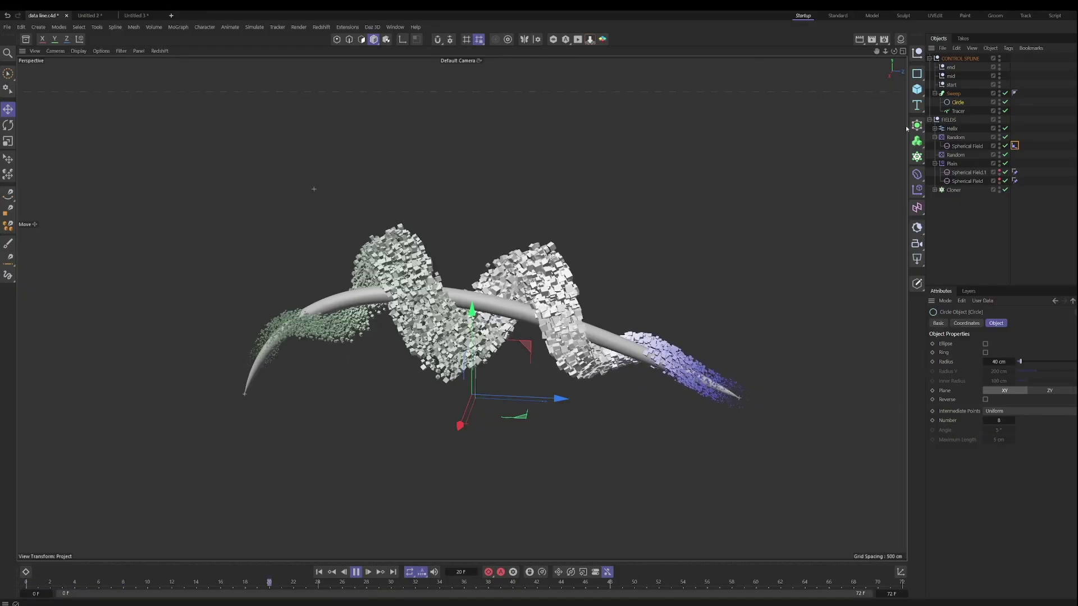
- Lower the mid control null, set the Random spherical field to 637 cm, then switch to Untitled 3
click(313, 188)
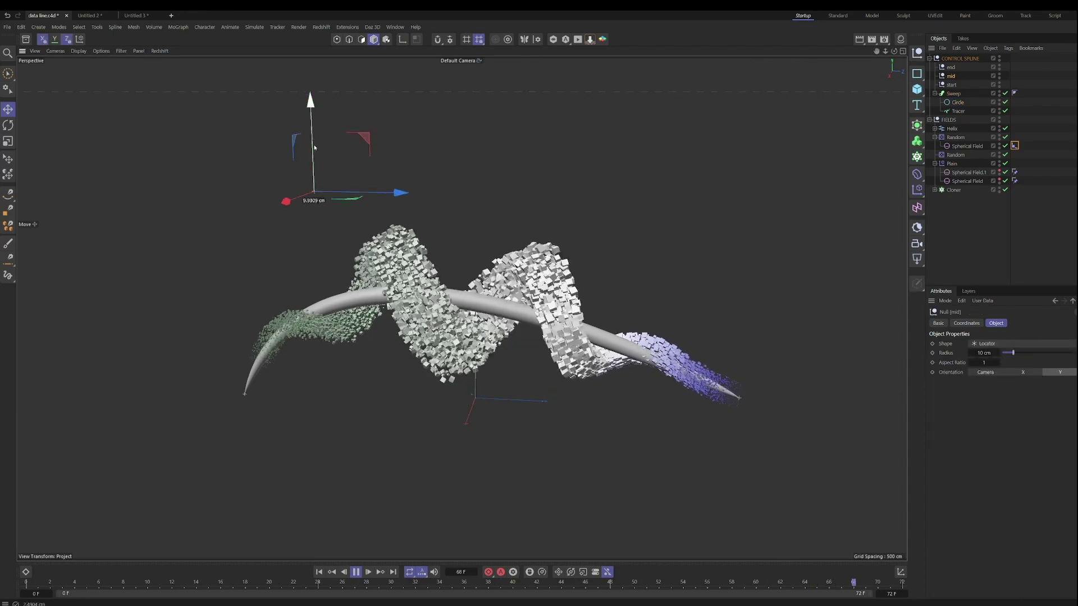
drag(326, 143, 556, 240)
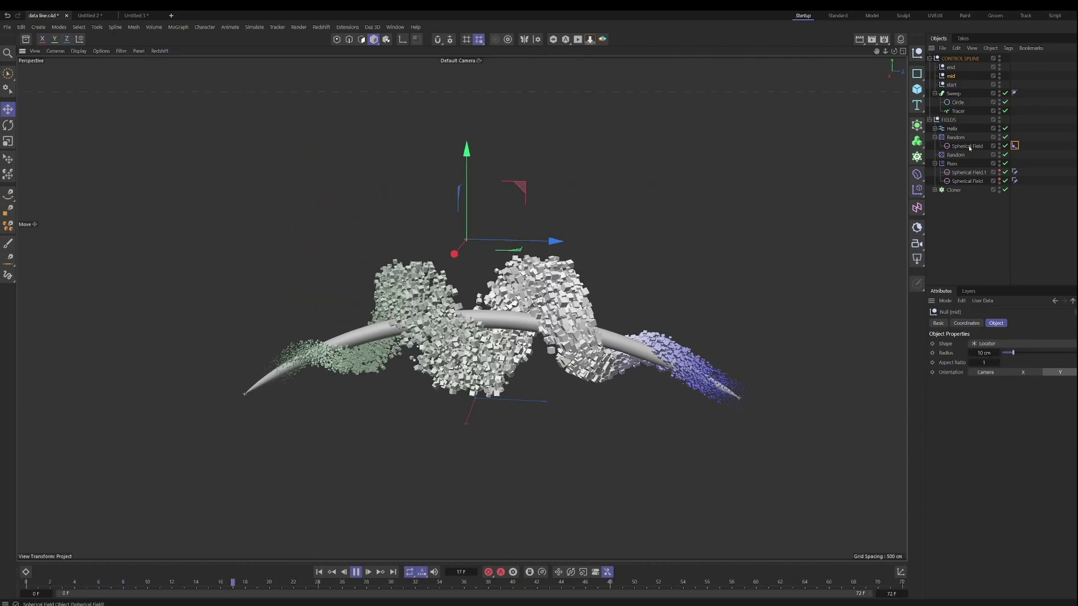
click(966, 146)
drag(999, 366, 1010, 366)
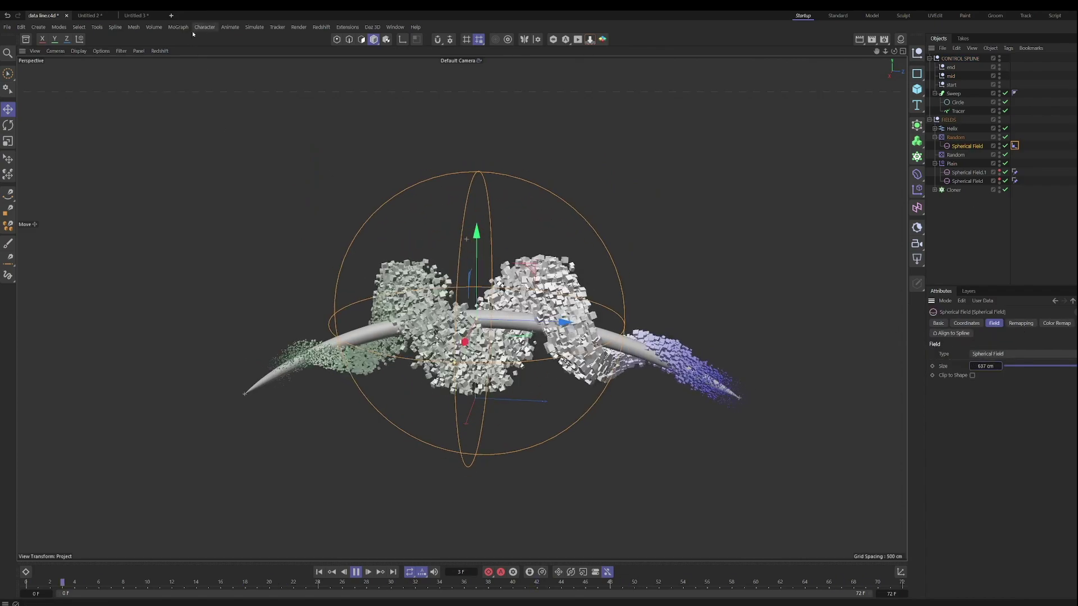
click(137, 15)
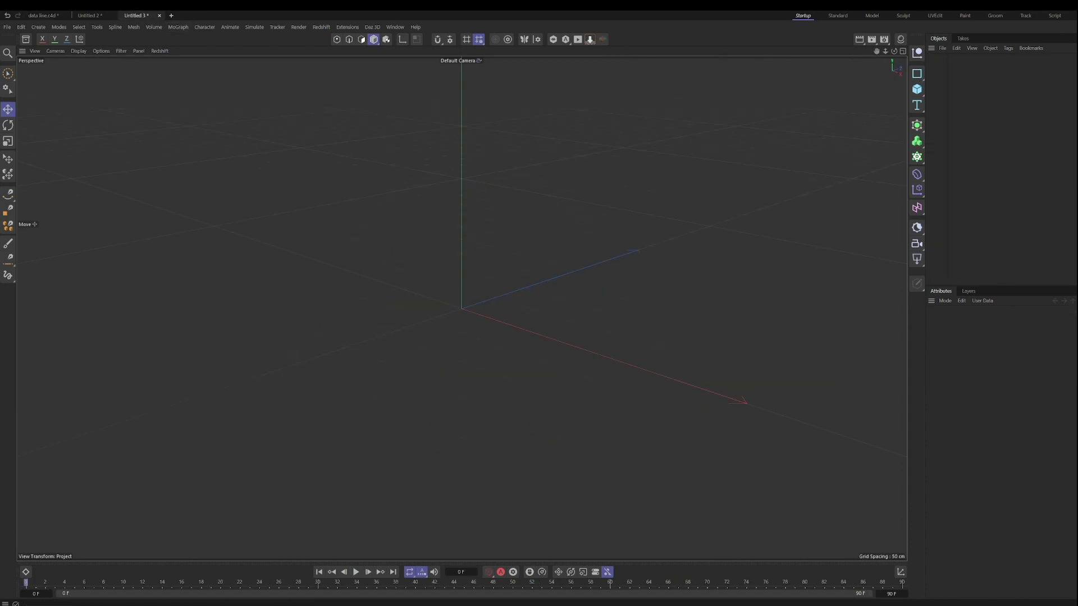
- Glance at the finished data line.c4d scene, then return to Untitled 3
click(44, 15)
click(356, 572)
click(140, 17)
- Add a null and name it CONTROL SPLINE, correcting the misspelt name
click(918, 54)
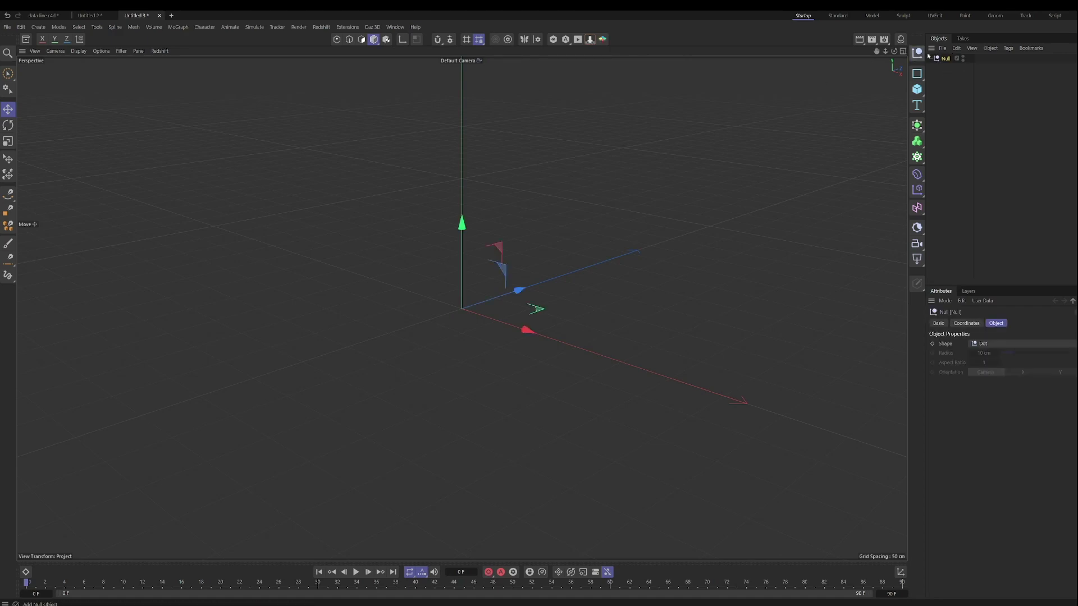
double_click(950, 58)
text(CONTROL SPLIEN)
key(Return)
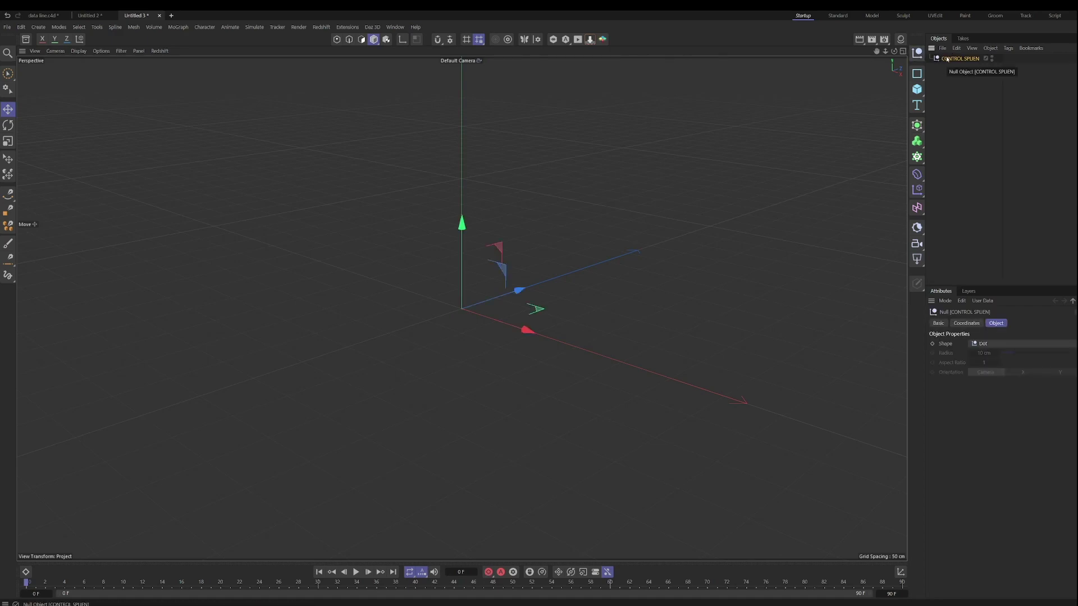
double_click(977, 59)
text(NE)
key(Return)
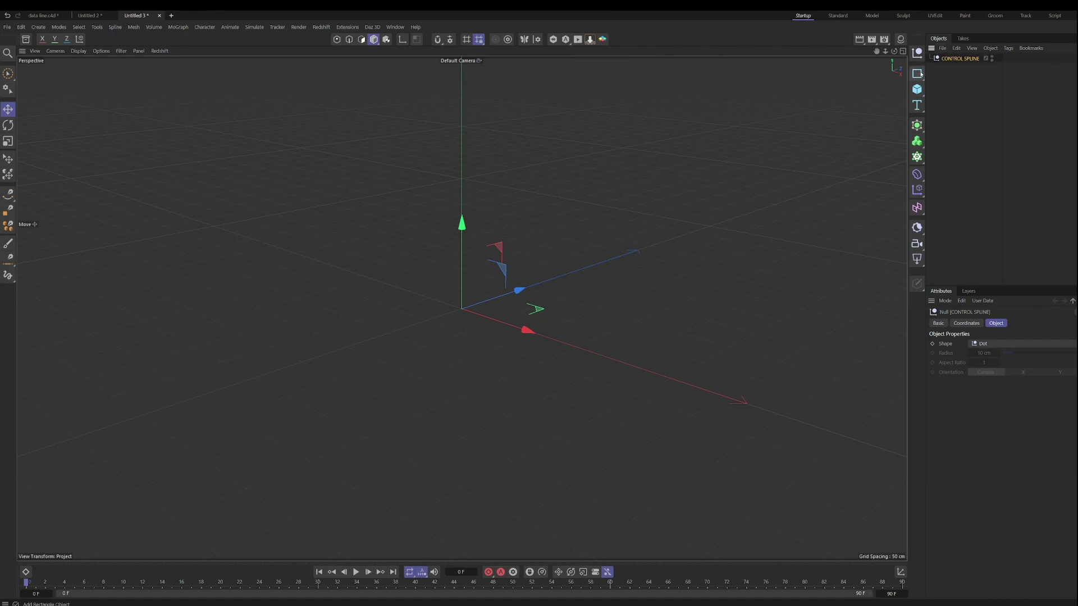
- Add more nulls, name them START, MID and END, and parent all three to CONTROL SPLINE
click(917, 53)
click(917, 53)
click(919, 52)
double_click(947, 59)
text(START)
key(ctrl+a)
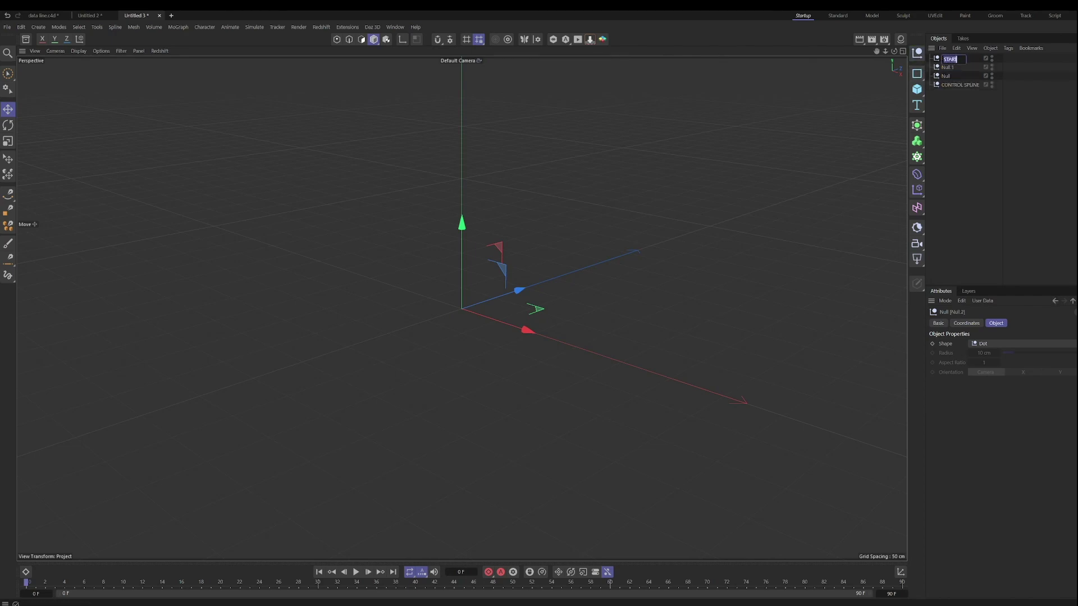
key(Tab)
text(MD)
text(ID)
key(Tab)
text(END)
key(Return)
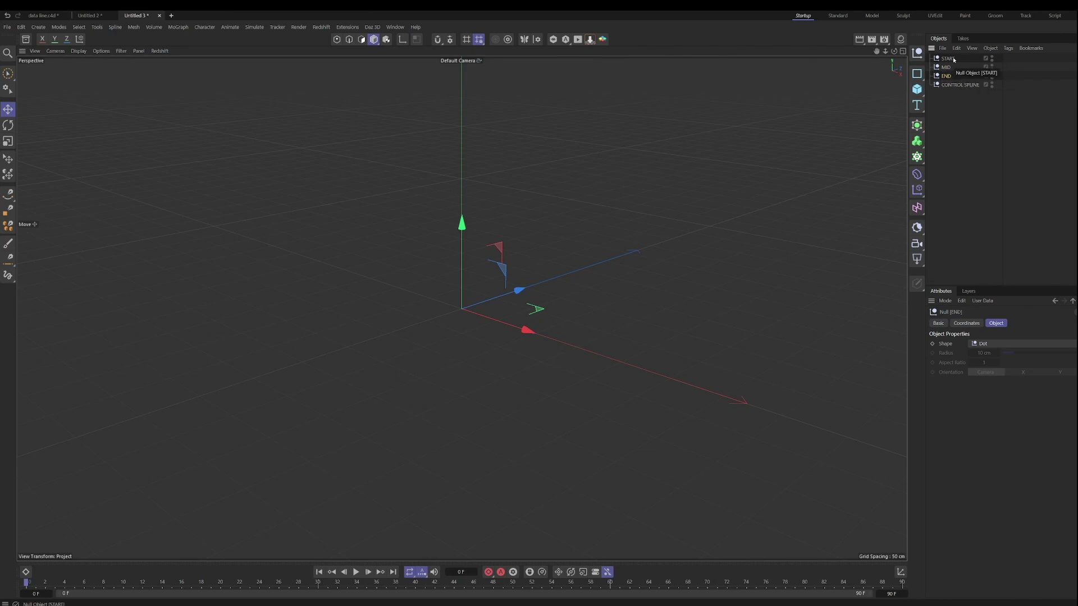
shift+click(948, 58)
drag(948, 58, 955, 86)
- Add a MoGraph Tracer inside CONTROL SPLINE with Tracing Mode set to Connect All Objects
click(917, 157)
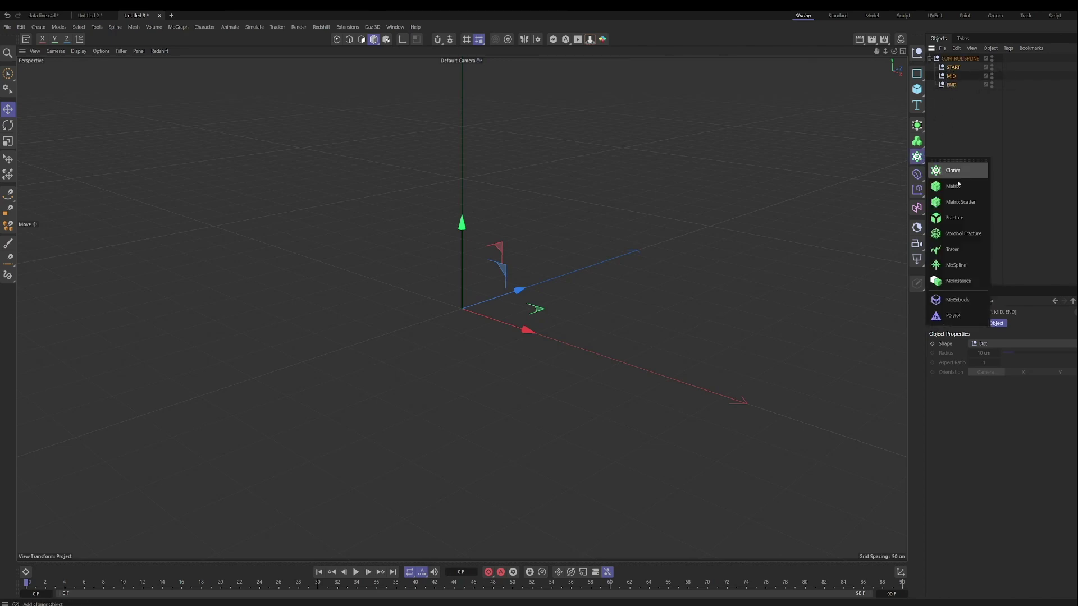
click(971, 249)
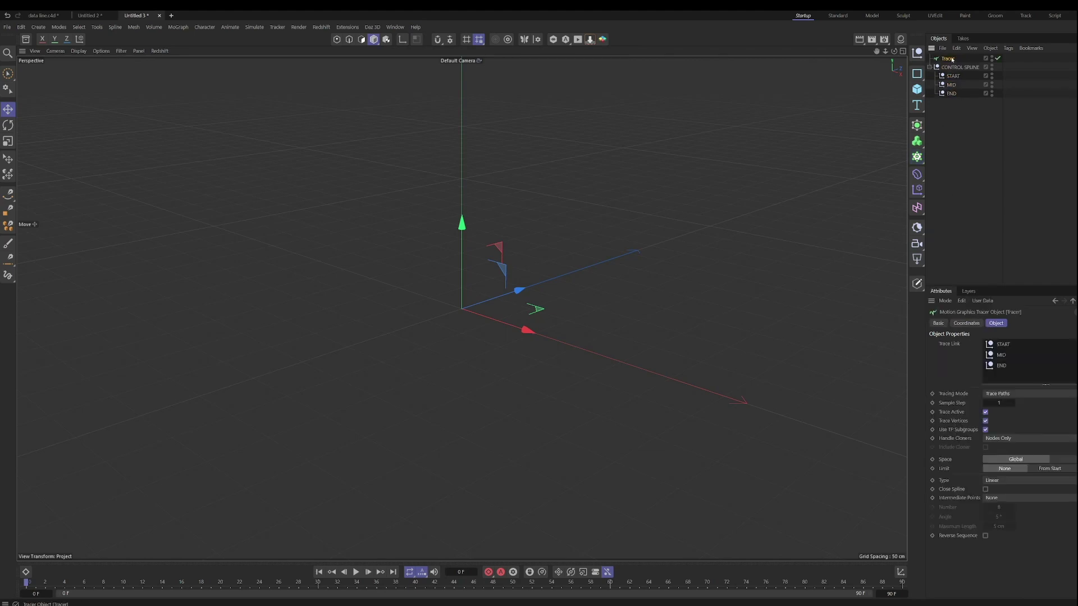
drag(955, 71, 955, 72)
click(1010, 393)
click(1012, 410)
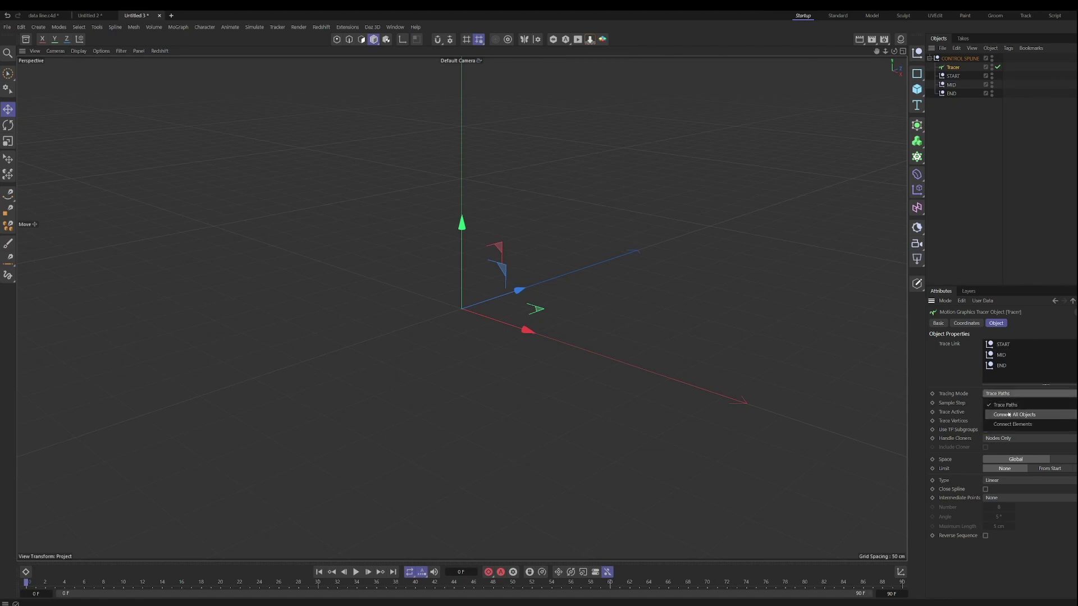
- Move the END null right along X to stretch the traced line
click(954, 75)
drag(518, 327, 498, 321)
key(ctrl+z)
key(ctrl+z)
key(ctrl+z)
drag(517, 332, 633, 368)
click(953, 67)
alt+drag(695, 211, 806, 334)
- Raise the MID null and shift it along X so the line peaks between START and END
click(527, 310)
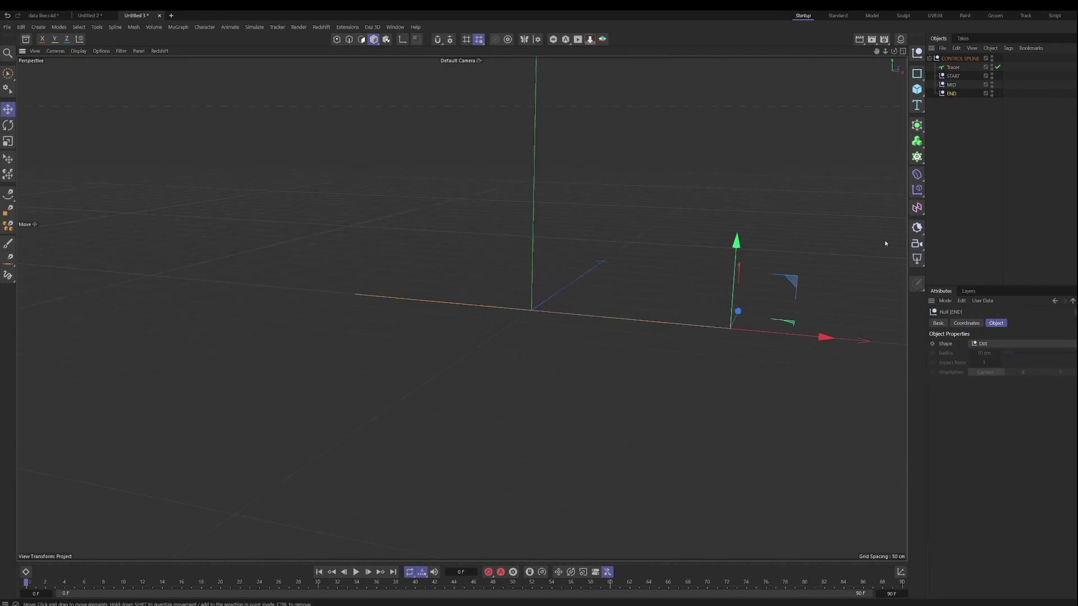
click(954, 67)
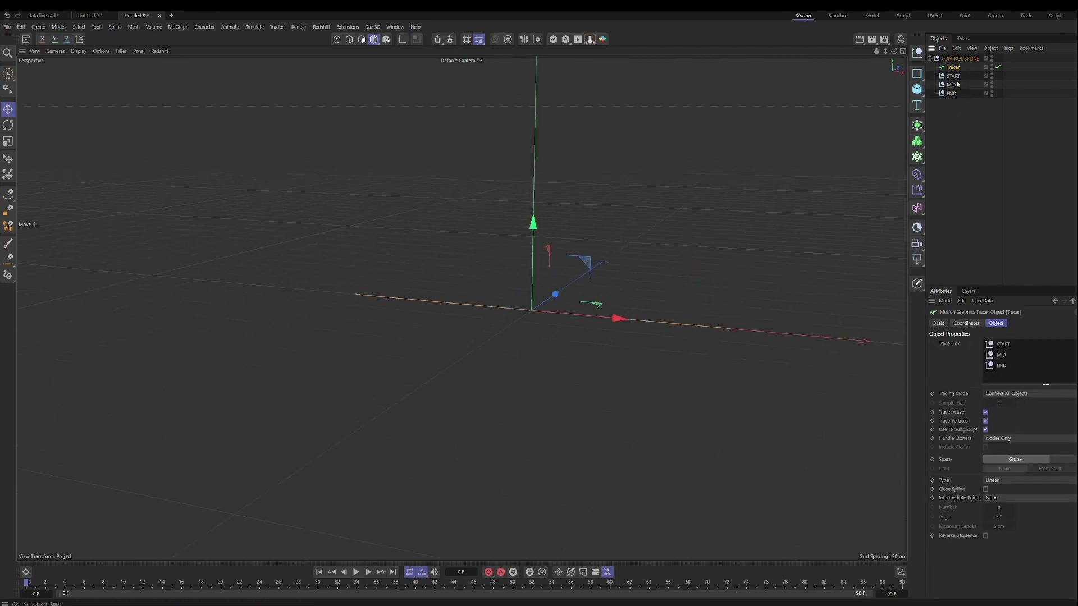
click(531, 310)
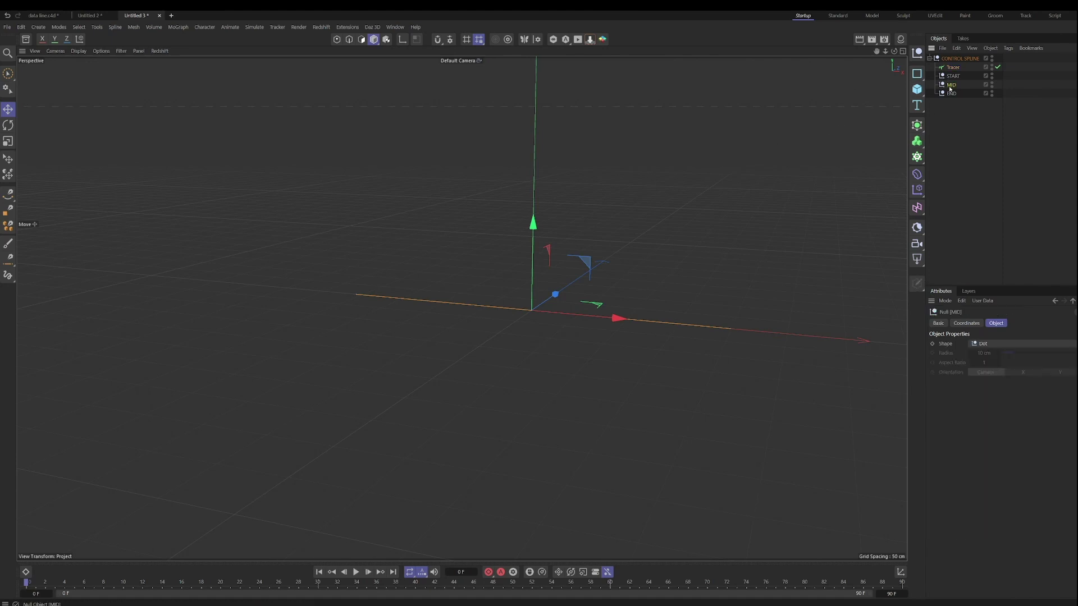
drag(535, 231, 539, 121)
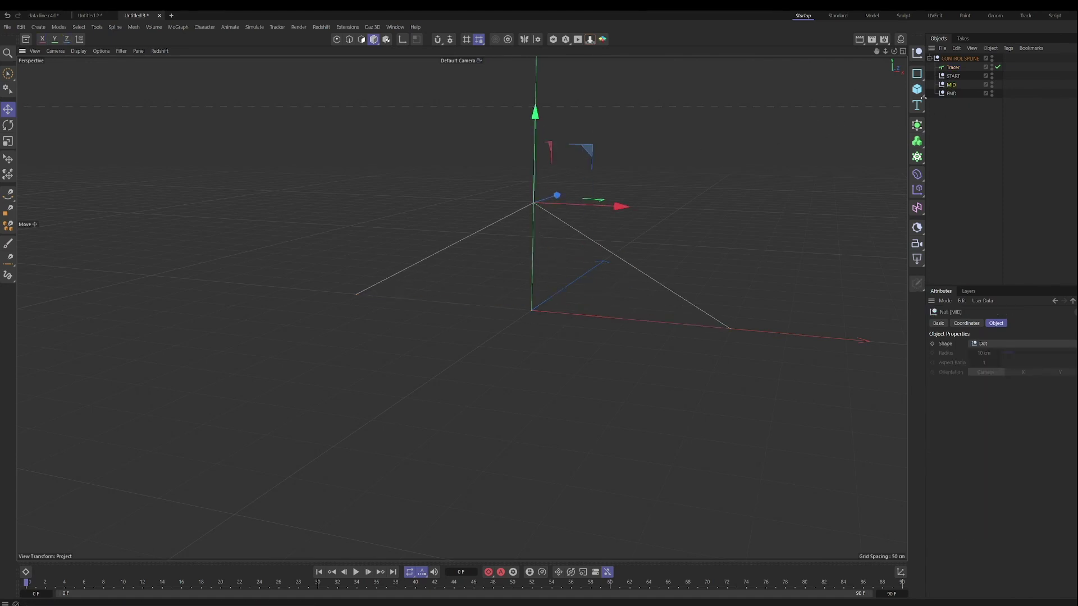
drag(621, 206, 591, 186)
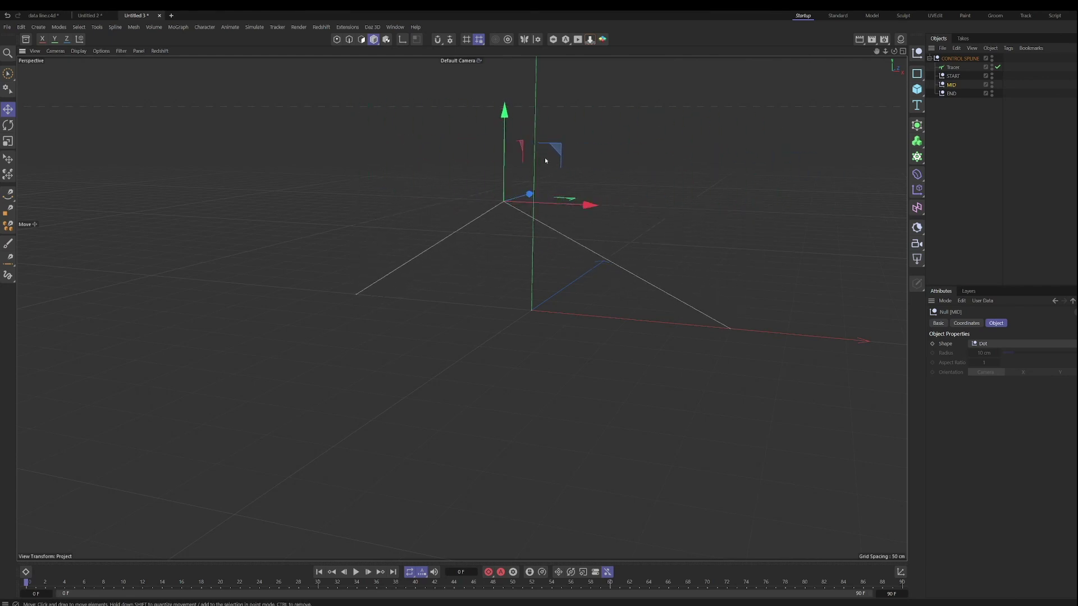
drag(505, 152, 589, 183)
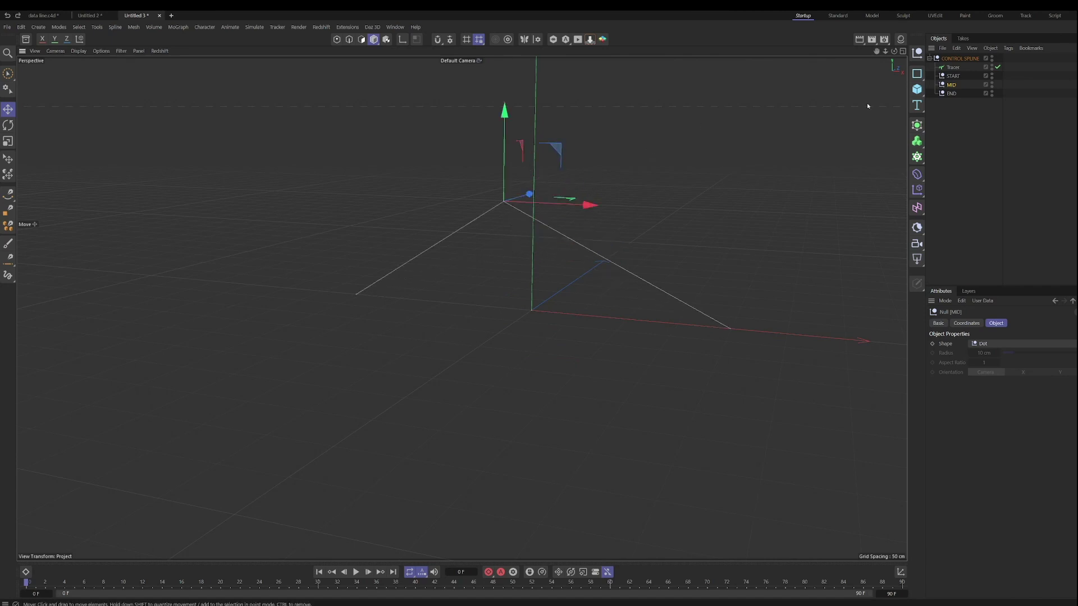
click(956, 68)
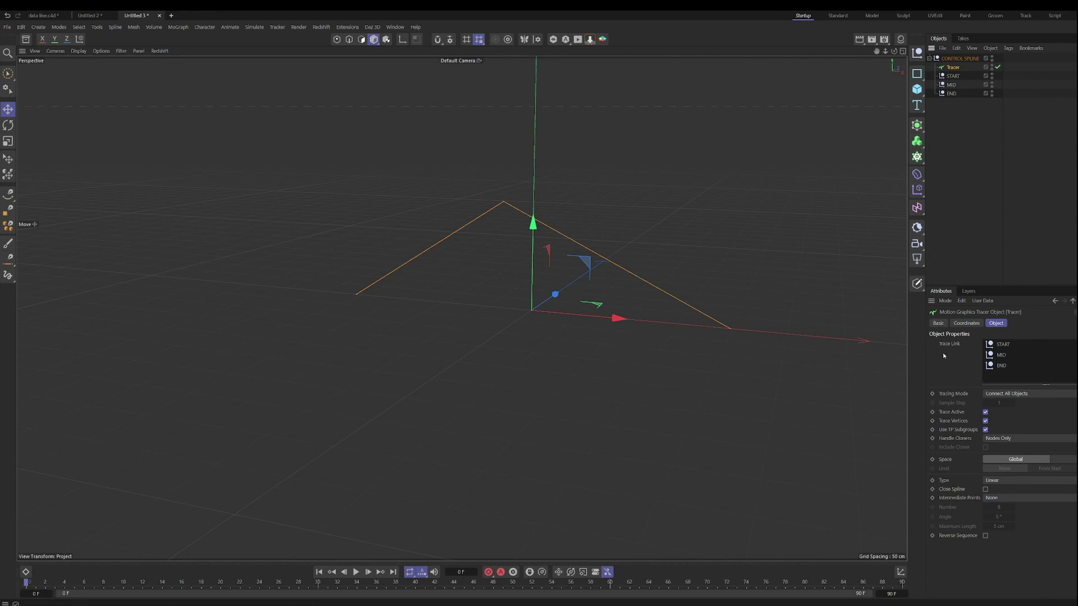
- Set the Tracer spline Type to B-Spline with Natural intermediate points and Number 14
click(990, 480)
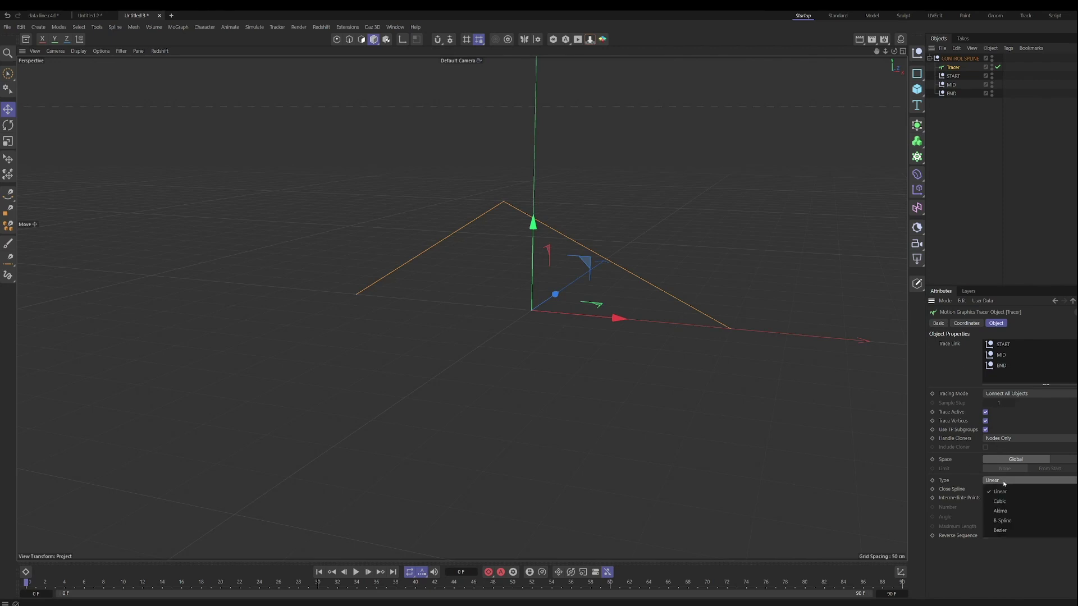
click(1005, 512)
click(1008, 499)
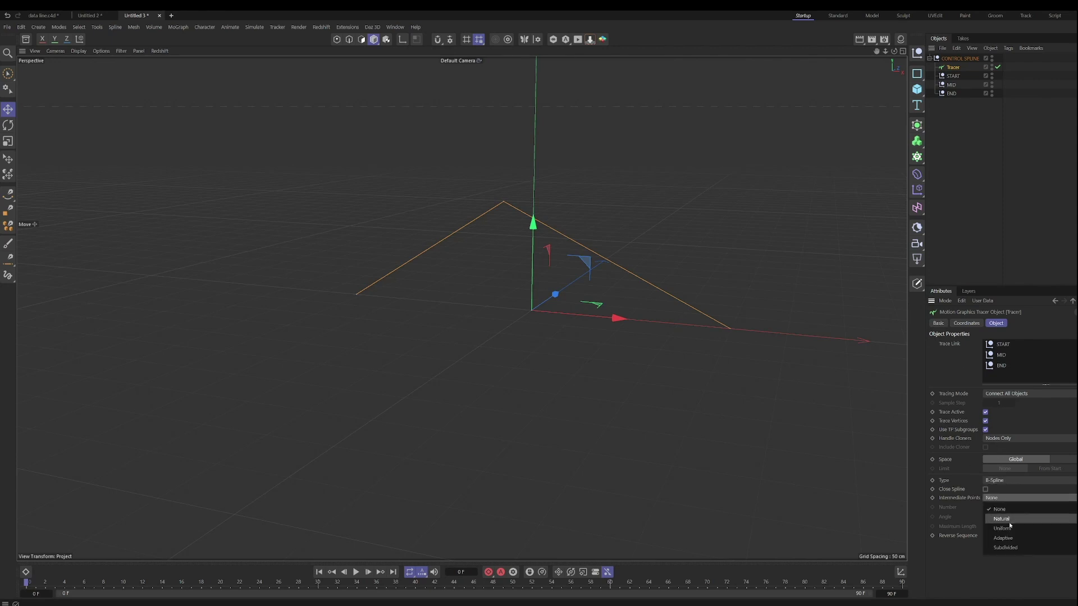
click(1008, 519)
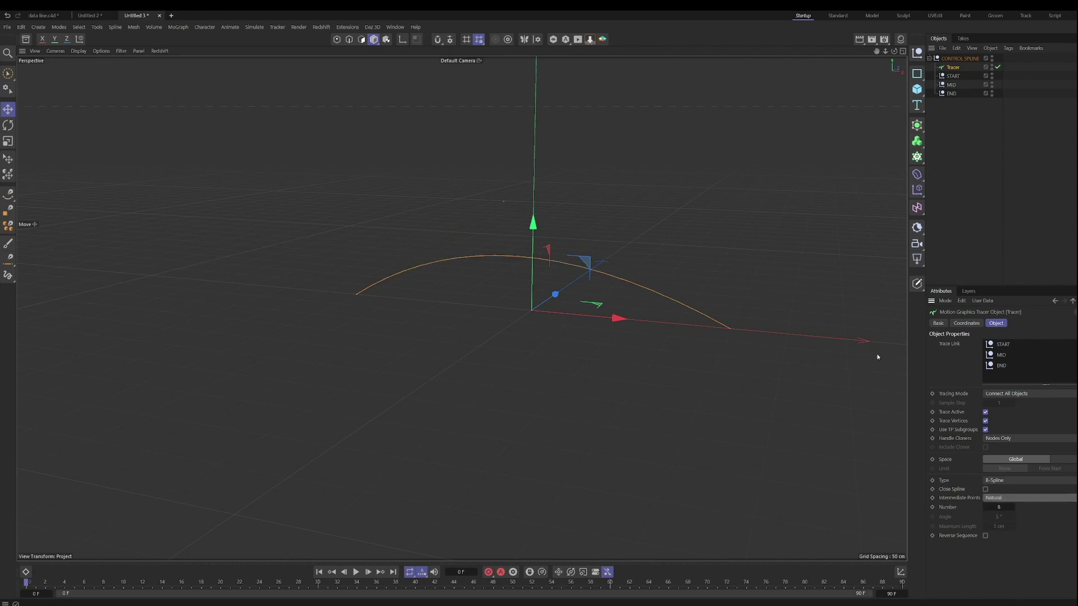
click(1000, 507)
- Reposition the MID null to refine the arc, and leave the Tracer spline open
click(951, 85)
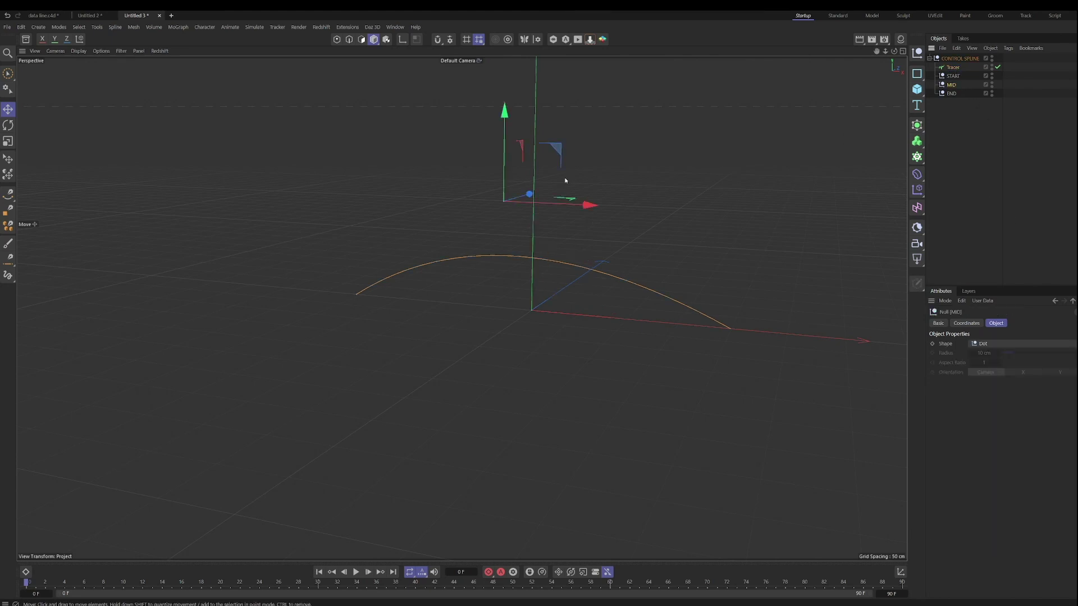
drag(503, 146, 500, 113)
drag(577, 157, 612, 152)
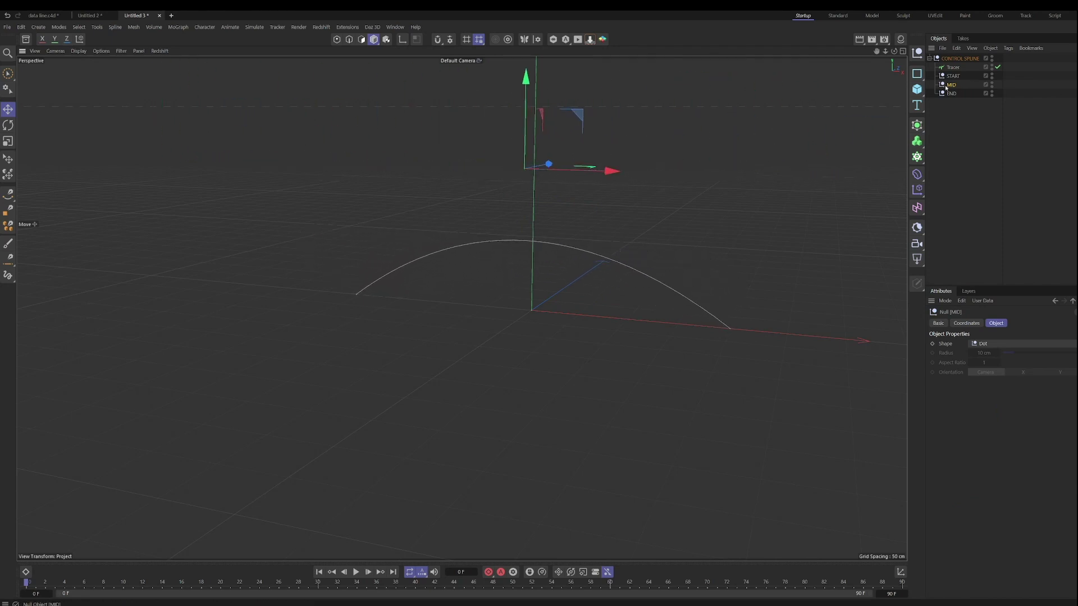
click(953, 67)
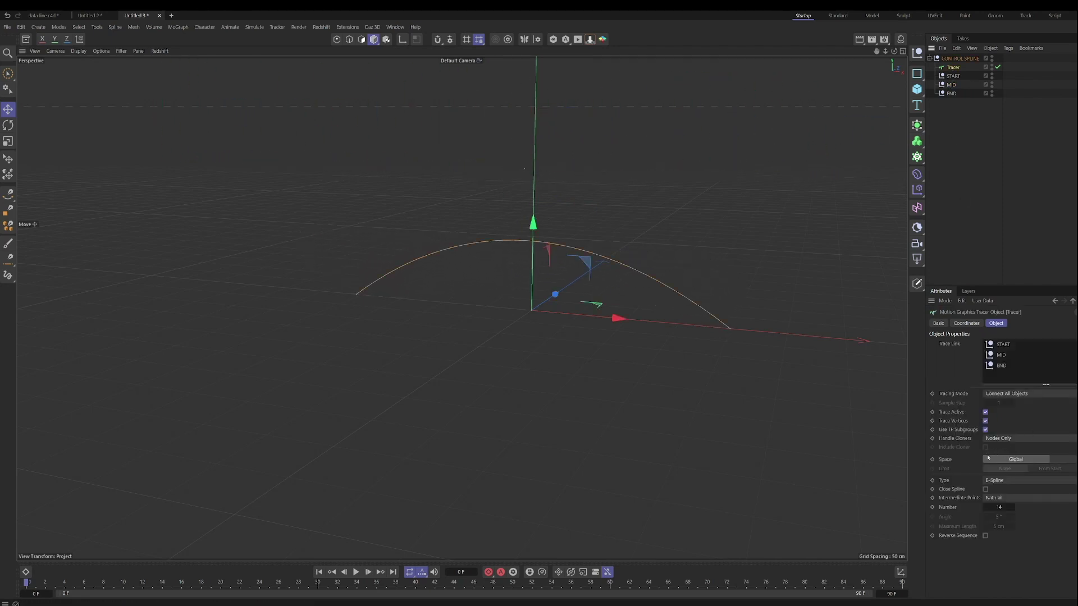
click(986, 489)
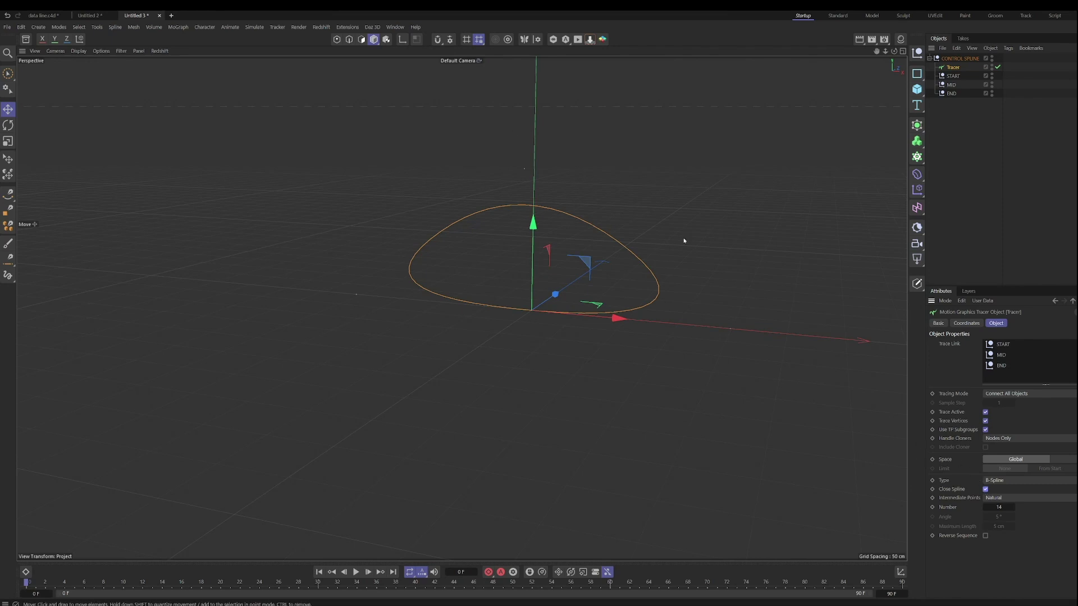
click(986, 489)
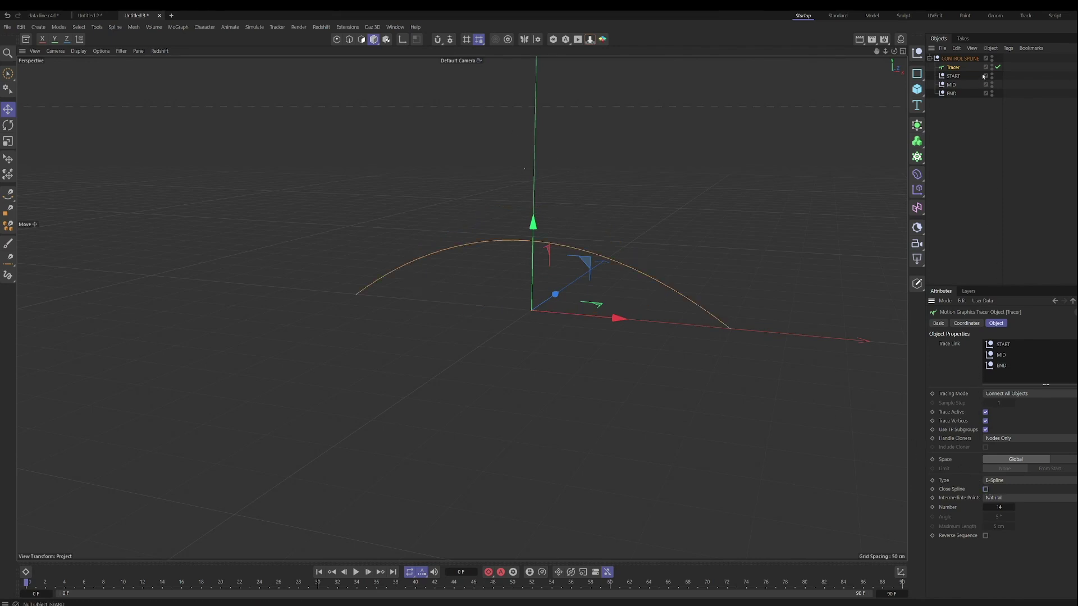
- Add a Sweep with a Circle profile of 6 cm radius
click(918, 157)
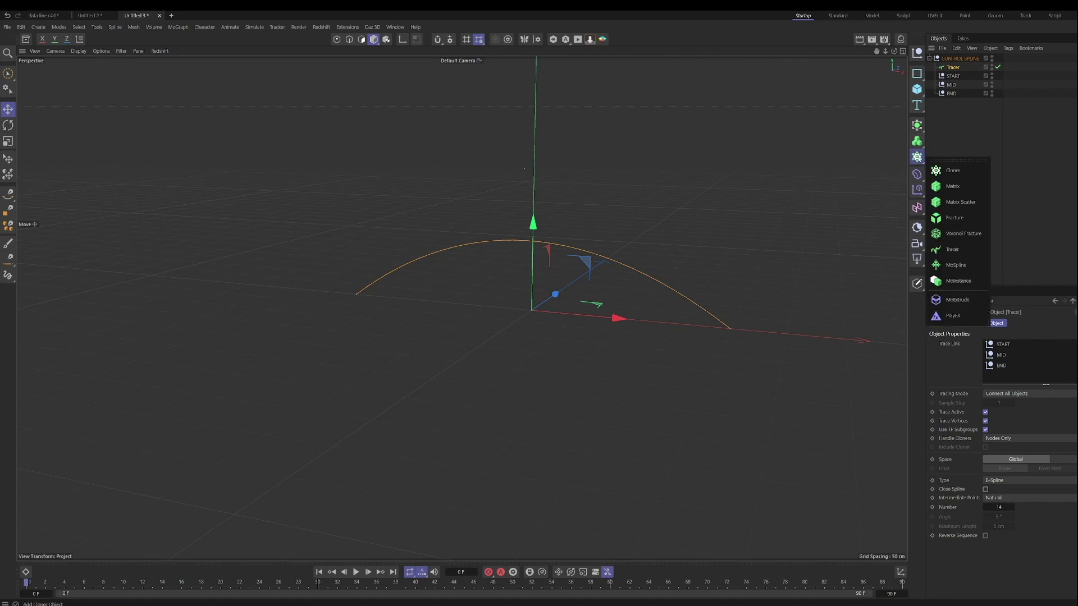
click(917, 124)
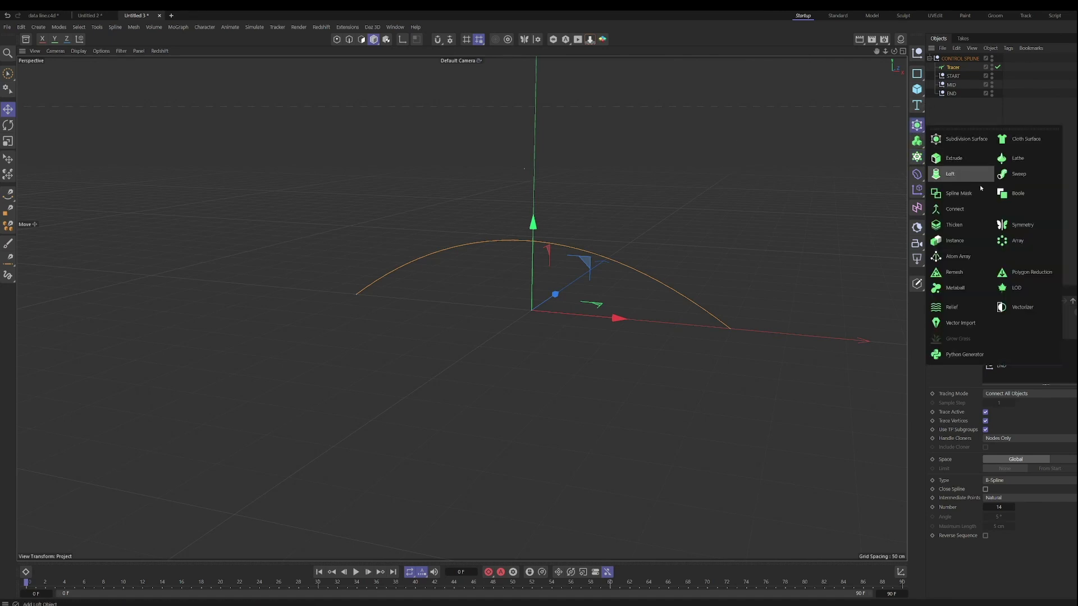
click(1017, 175)
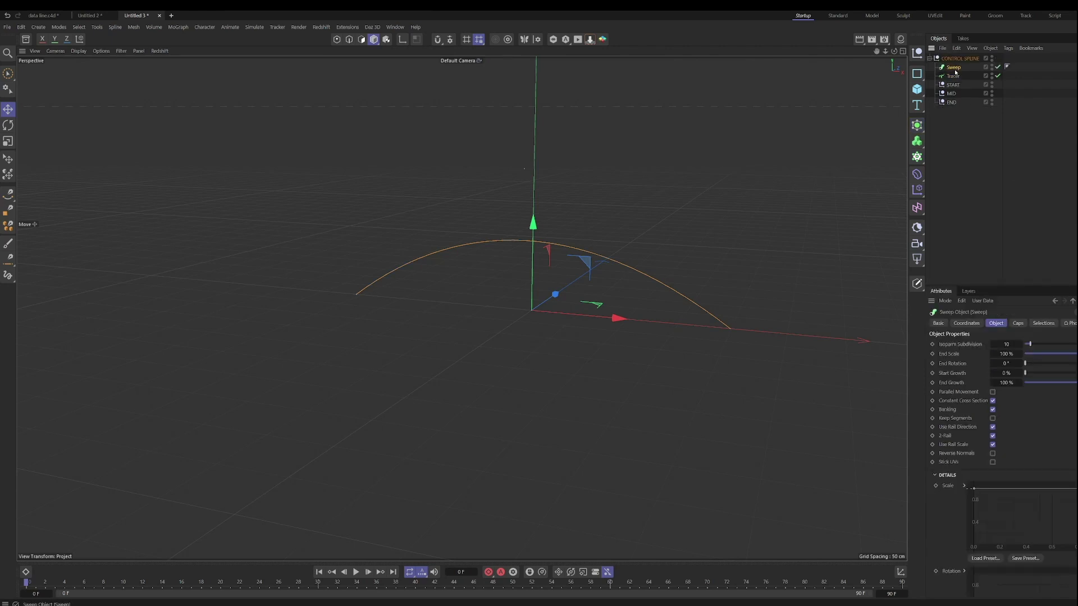
click(917, 73)
click(952, 85)
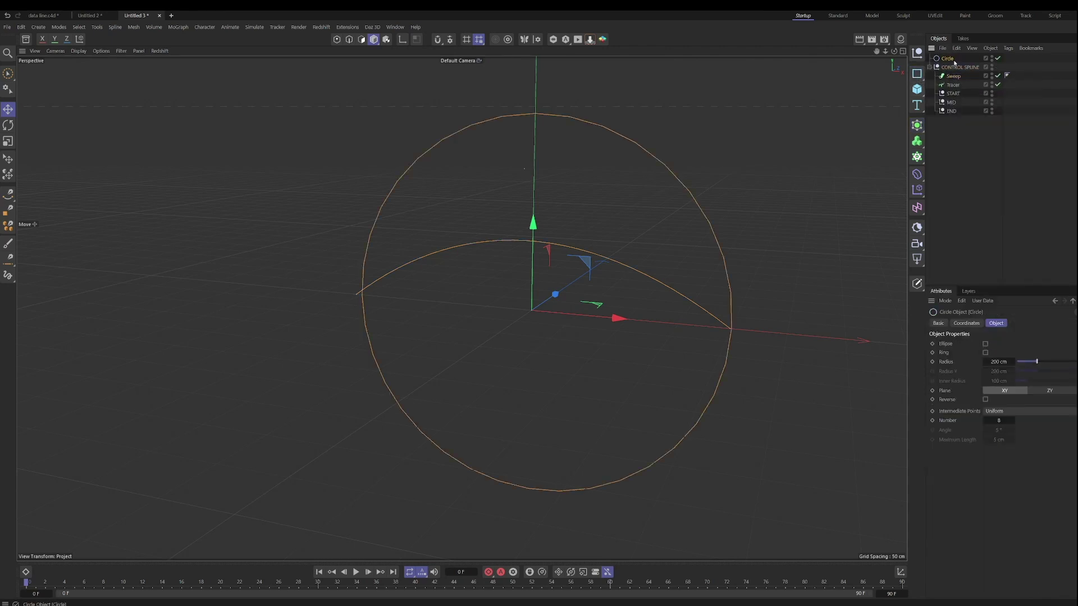
drag(956, 75, 954, 68)
click(999, 361)
text(6)
key(Return)
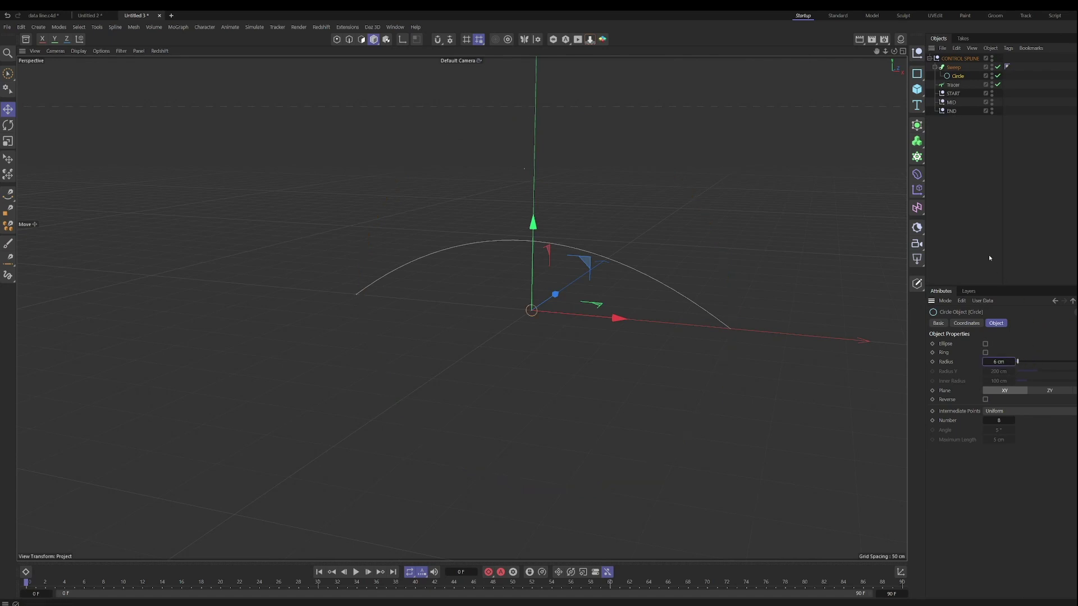
- Move the MID null to adjust the arch height and shift its peak right
click(955, 86)
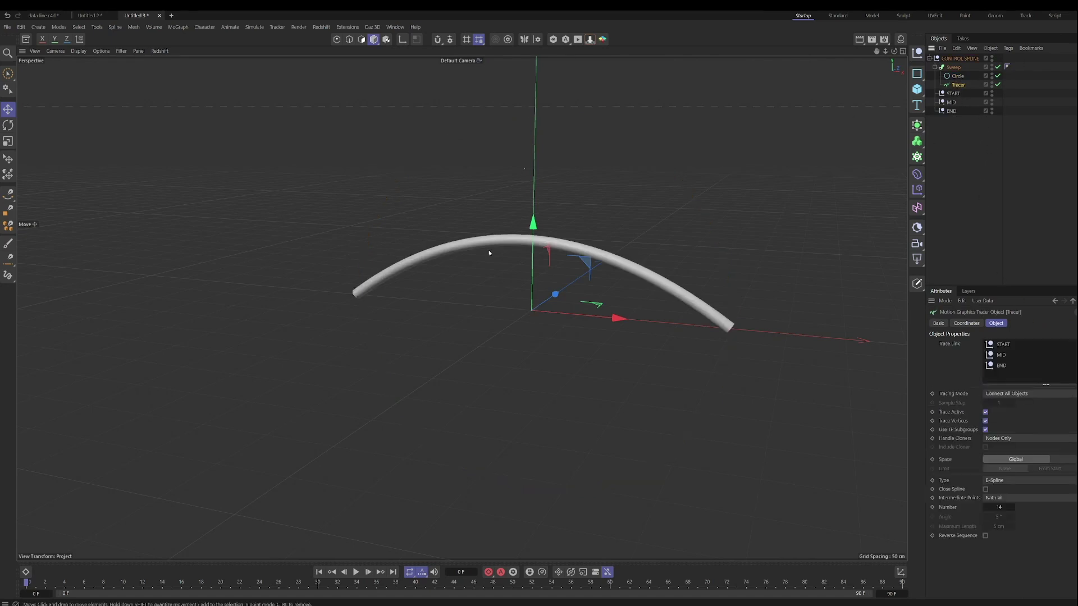
click(523, 168)
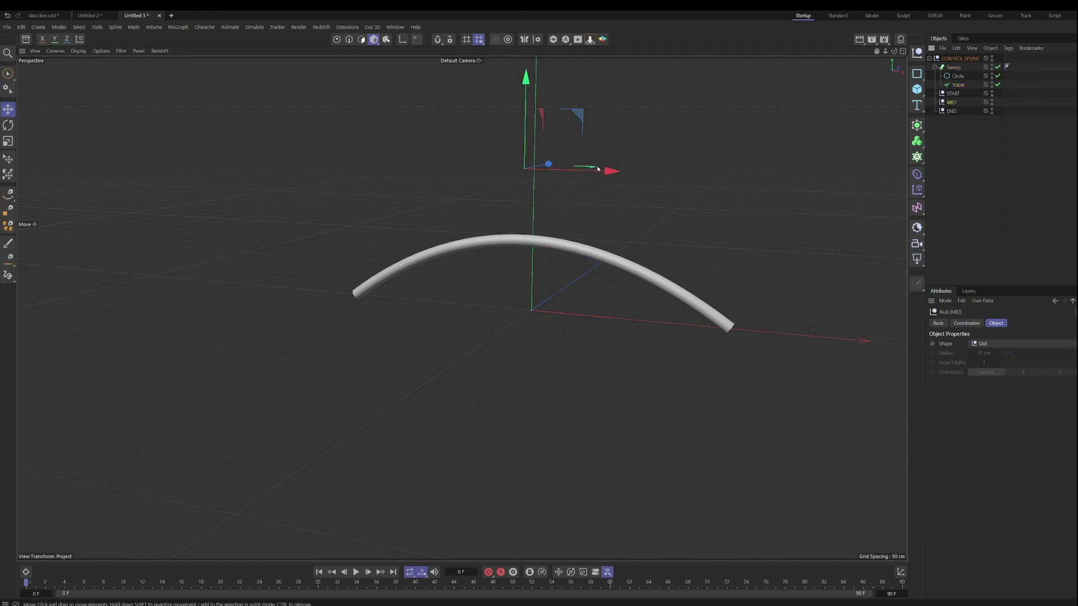
drag(601, 168, 560, 168)
mouse_move(489, 101)
mouse_down()
mouse_move(489, 337)
mouse_move(489, 73)
mouse_move(489, 107)
mouse_up()
drag(582, 164, 632, 166)
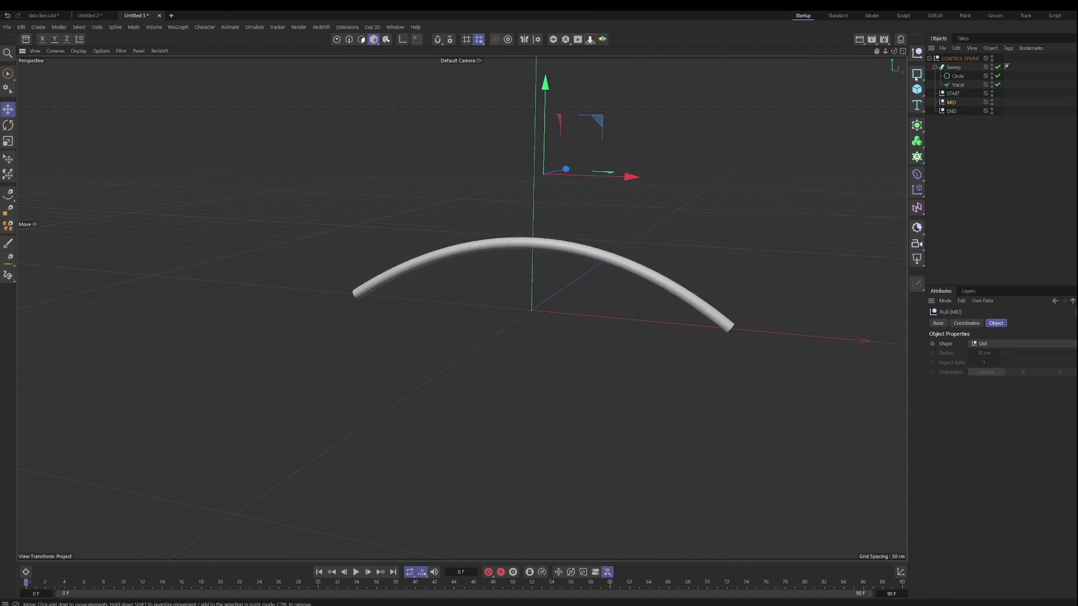
- Pull the Sweep's Details Scale curve down so the tube tapers to thin ends
click(954, 67)
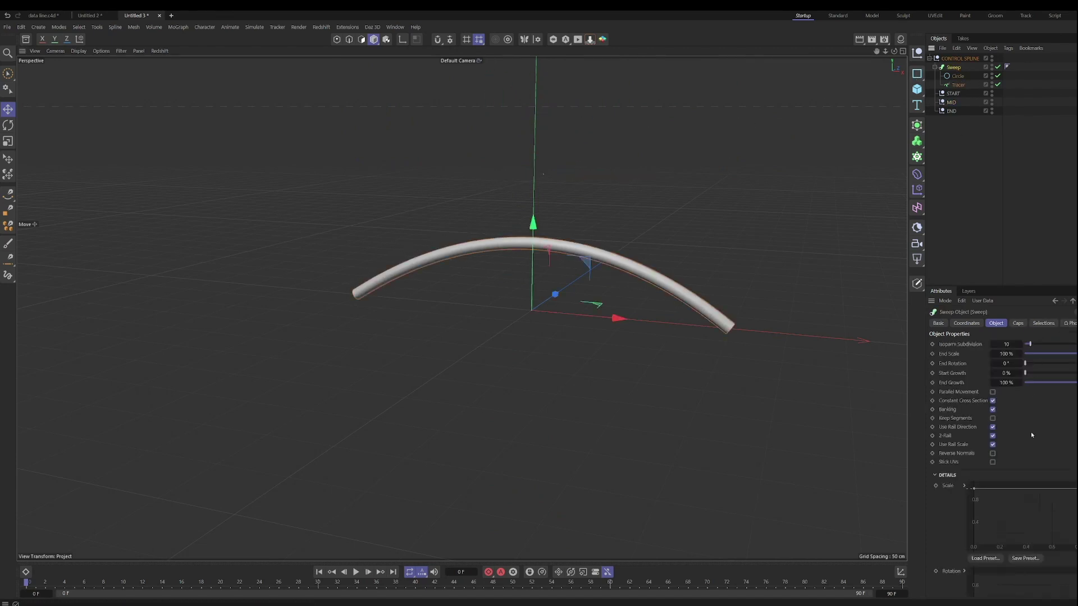
scroll(957, 480, down, 3)
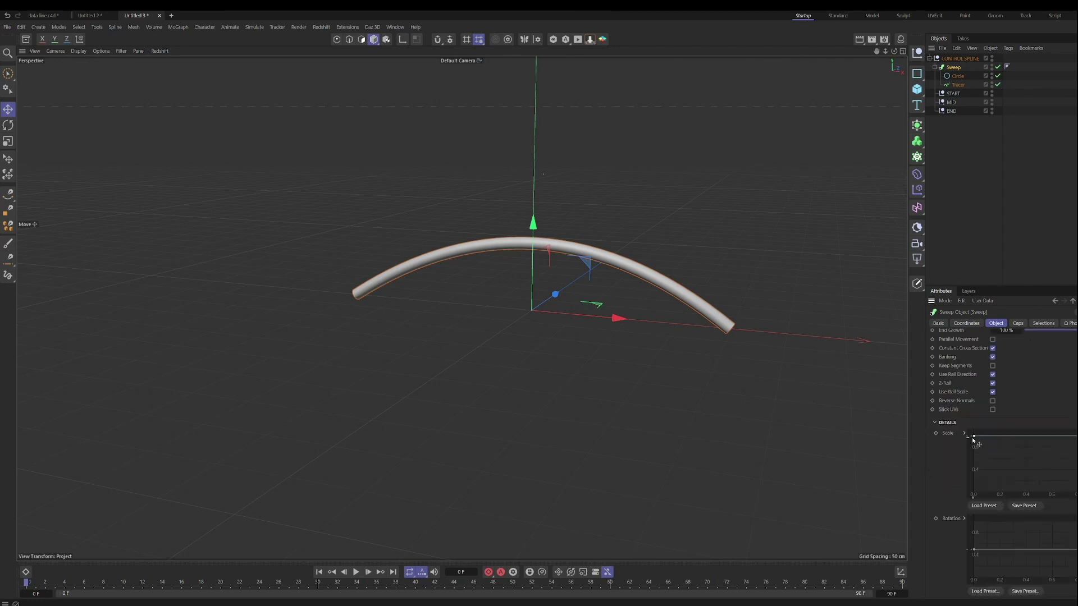
drag(974, 437, 1039, 444)
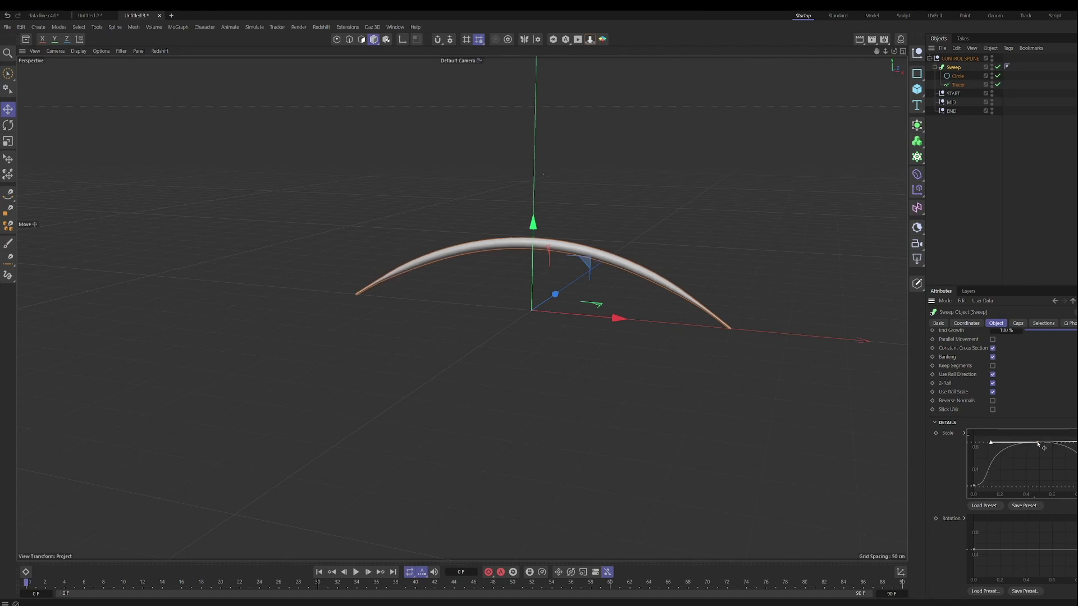
drag(1039, 444, 1037, 447)
scroll(969, 394, up, 2)
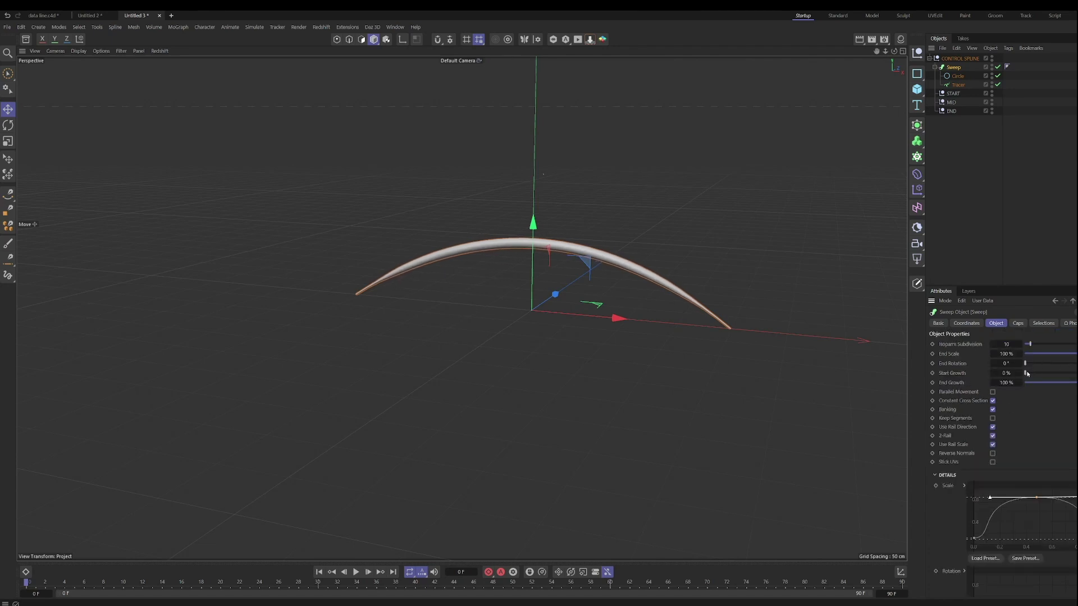
- Preview the sweep's Start Growth and twist the sweep's end to 104°
mouse_move(1027, 373)
mouse_down()
mouse_move(1077, 374)
mouse_move(1025, 373)
mouse_up()
scroll(954, 410, down, 2)
scroll(951, 406, up, 2)
drag(1028, 365, 1049, 364)
click(916, 74)
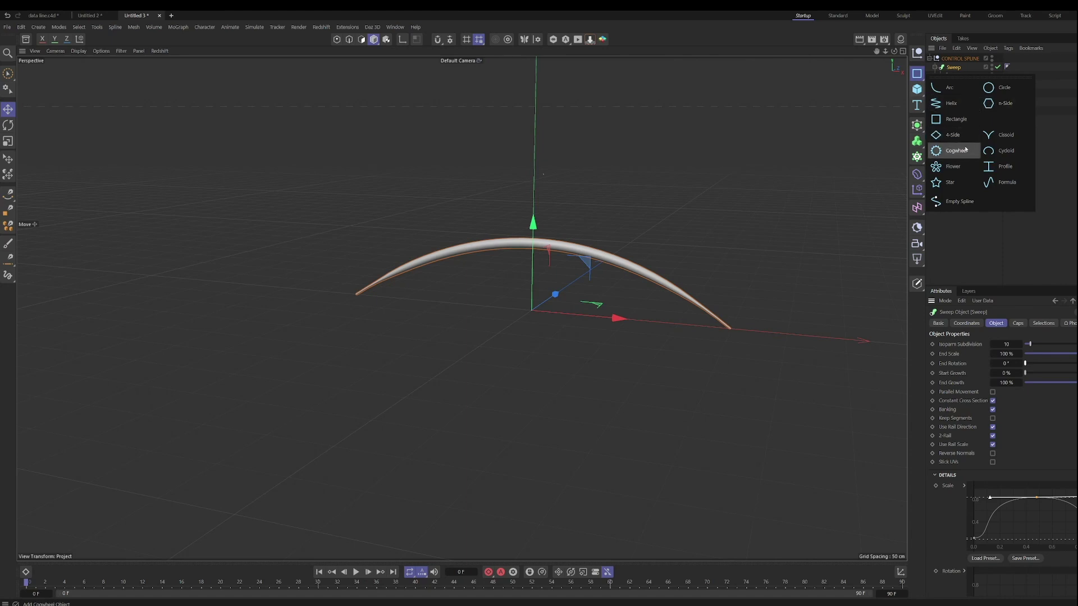
click(954, 167)
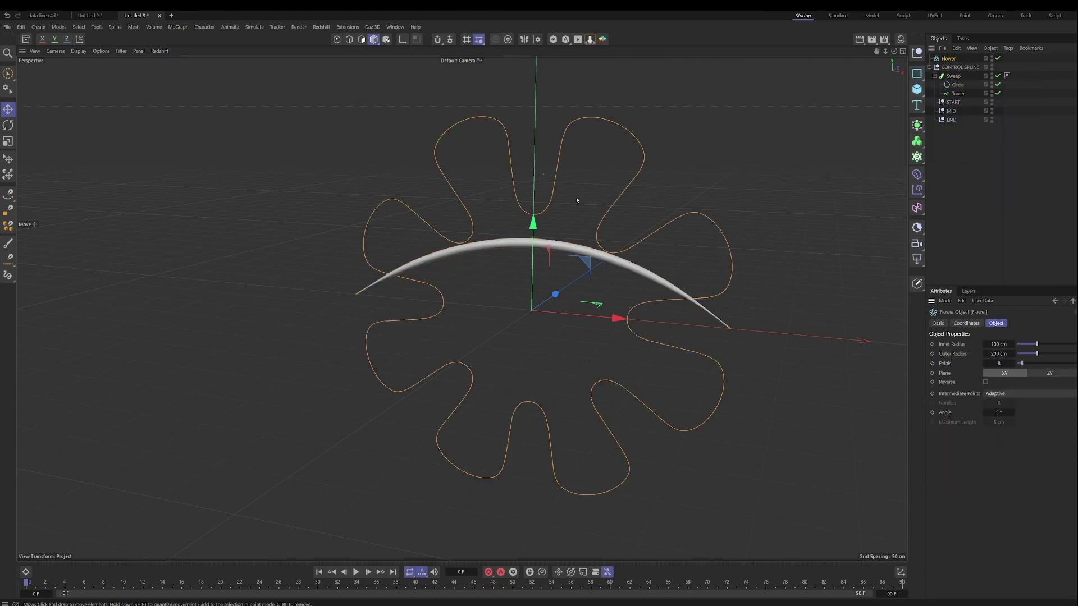
key(t)
drag(581, 197, 676, 202)
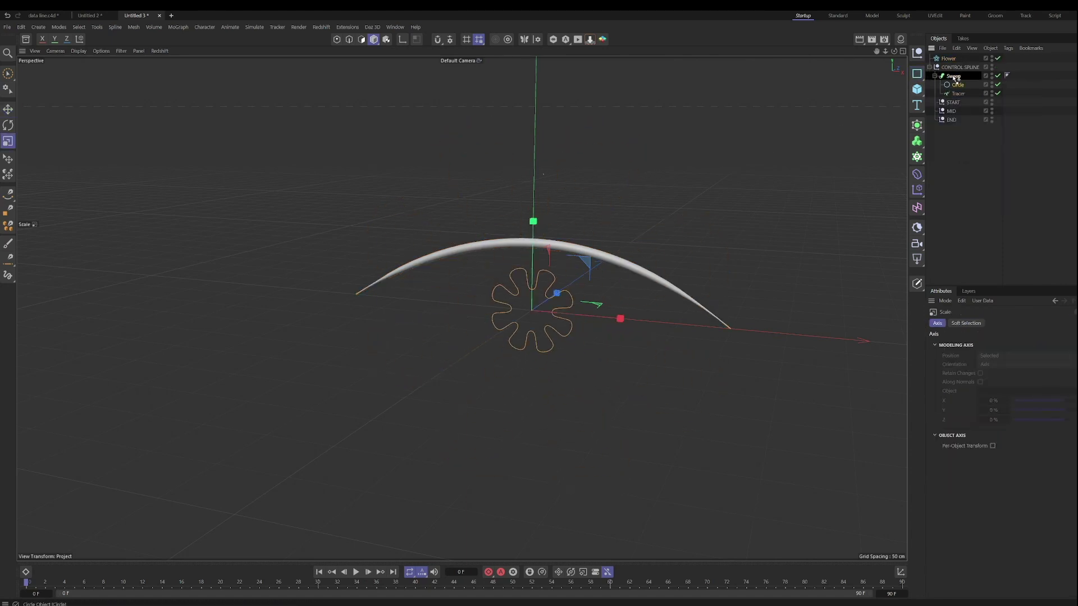
mouse_move(957, 85)
mouse_down()
mouse_move(959, 67)
mouse_move(956, 86)
mouse_up()
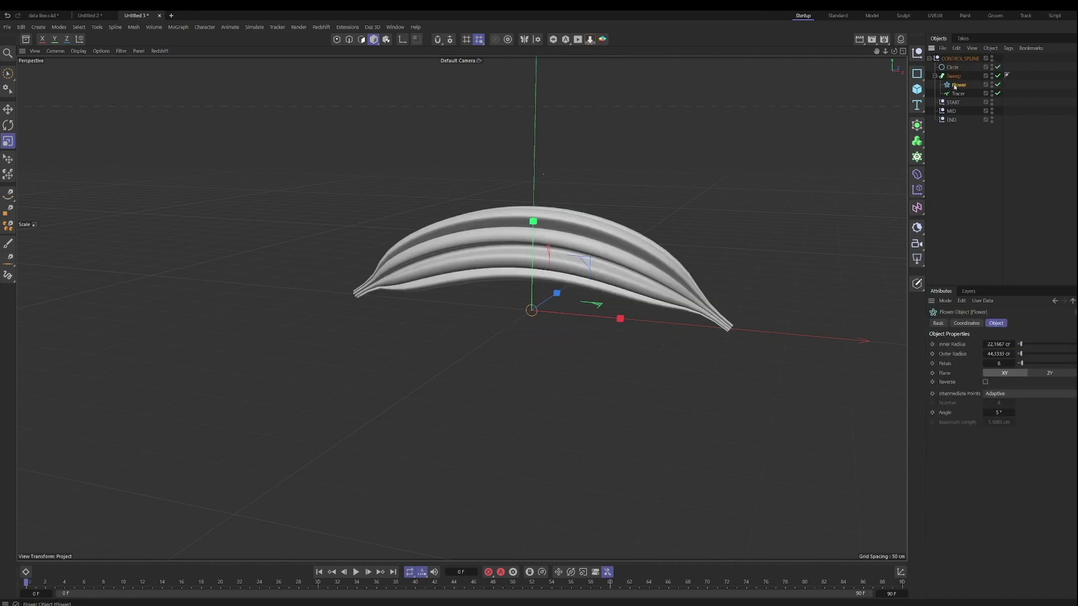
click(954, 76)
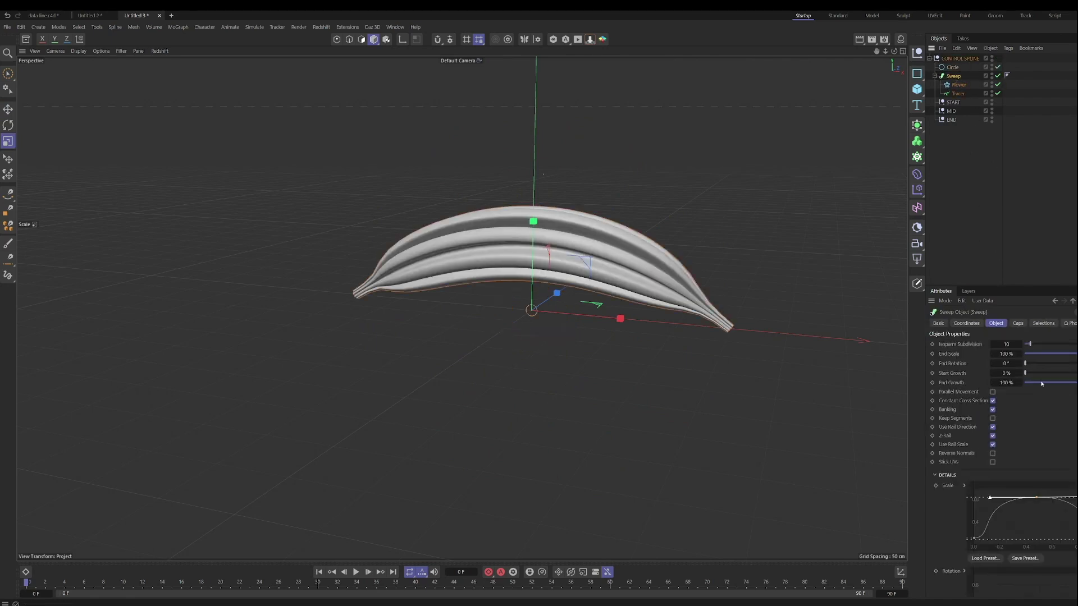
drag(1029, 367, 1077, 368)
key(Down)
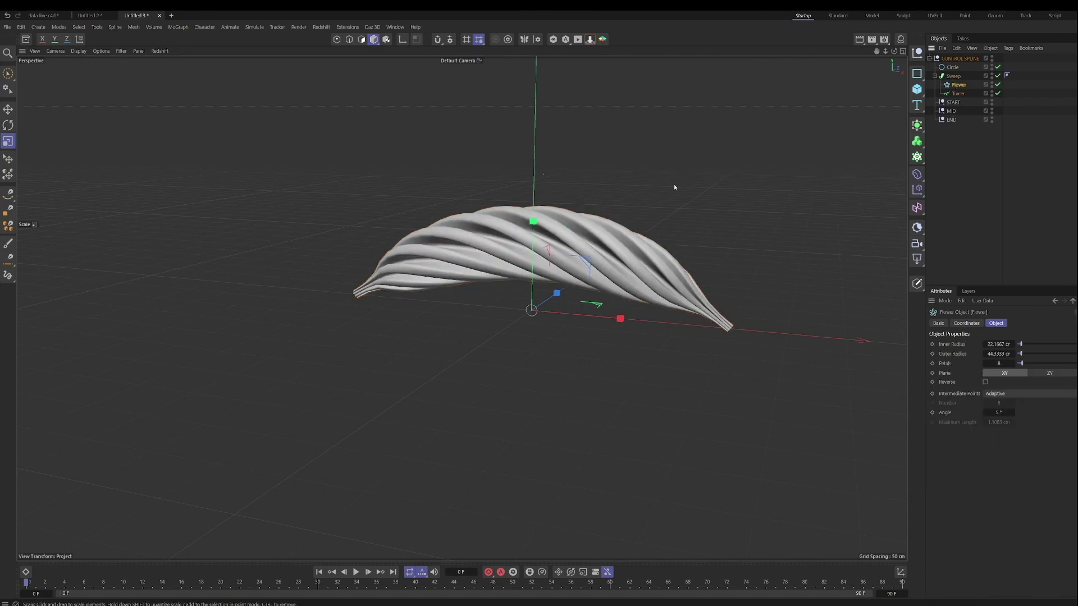
drag(714, 179, 529, 340)
scroll(649, 182, up, 5)
scroll(705, 157, down, 5)
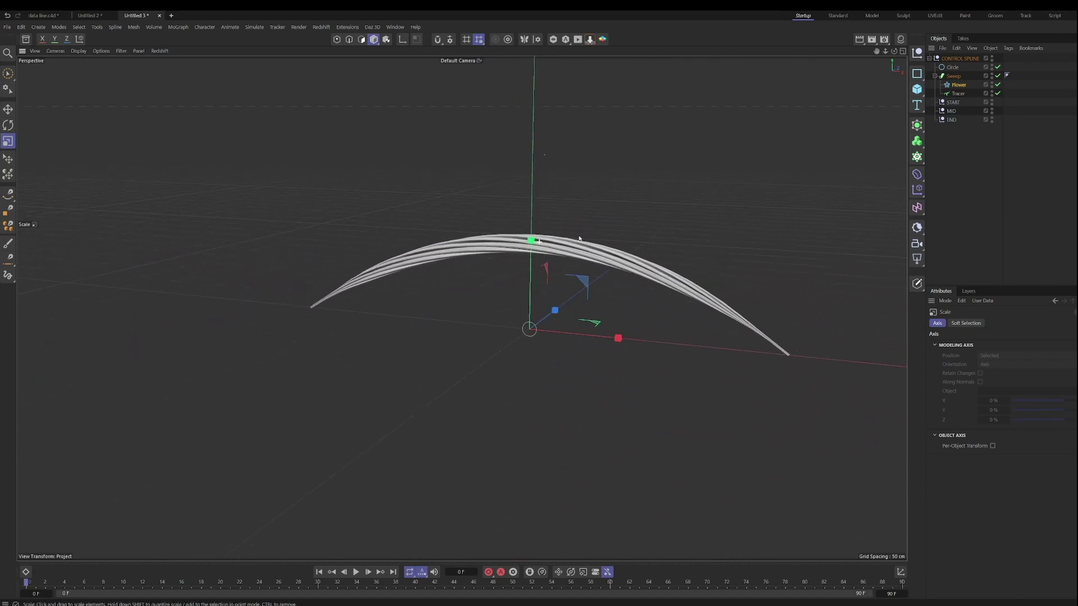
scroll(579, 238, up, 1)
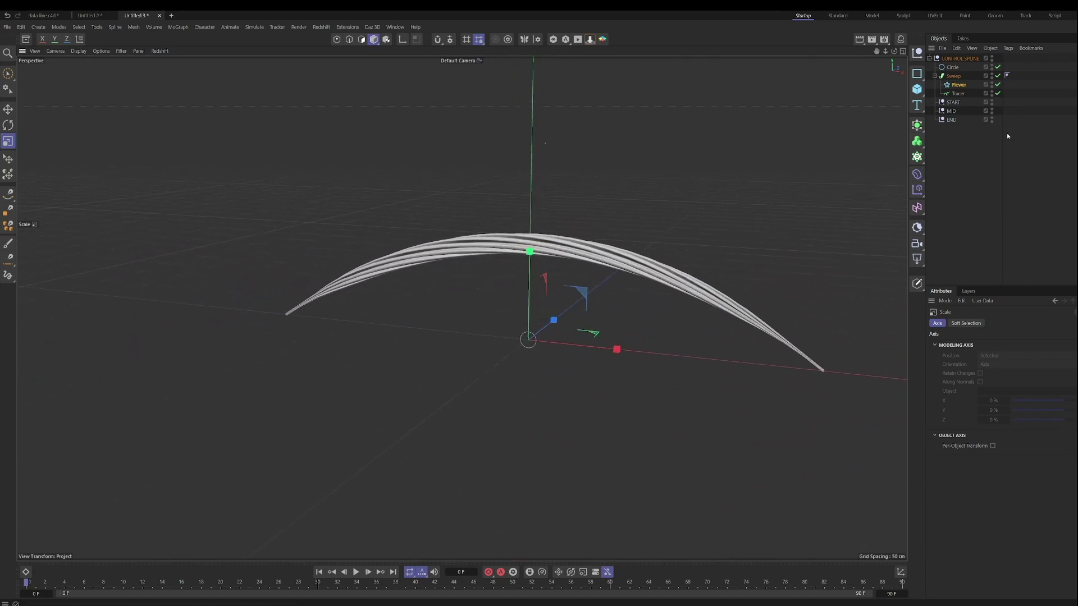
click(959, 85)
drag(1005, 363, 1039, 364)
alt+drag(618, 276, 562, 263)
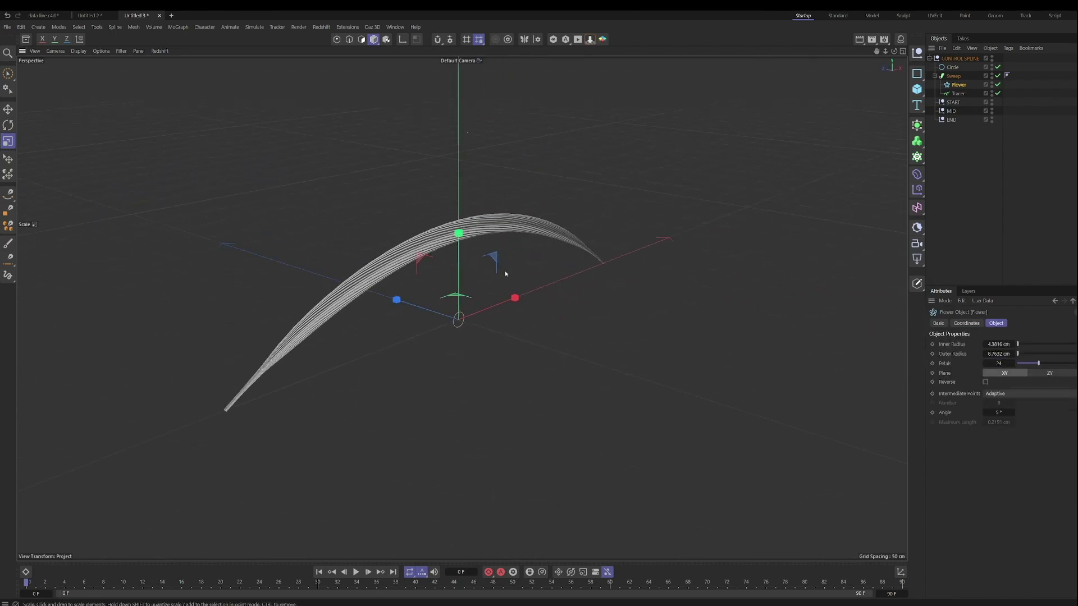
scroll(562, 263, up, 5)
alt+drag(448, 255, 422, 163)
scroll(544, 201, down, 5)
alt+drag(544, 201, 459, 305)
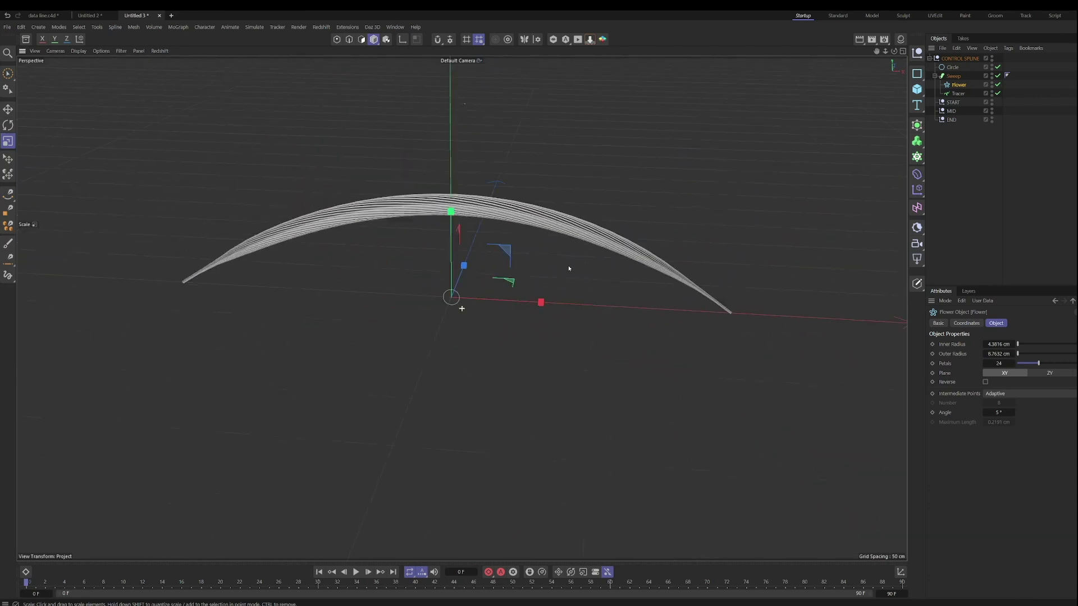
mouse_move(954, 84)
mouse_down()
mouse_move(958, 70)
mouse_move(954, 85)
mouse_up()
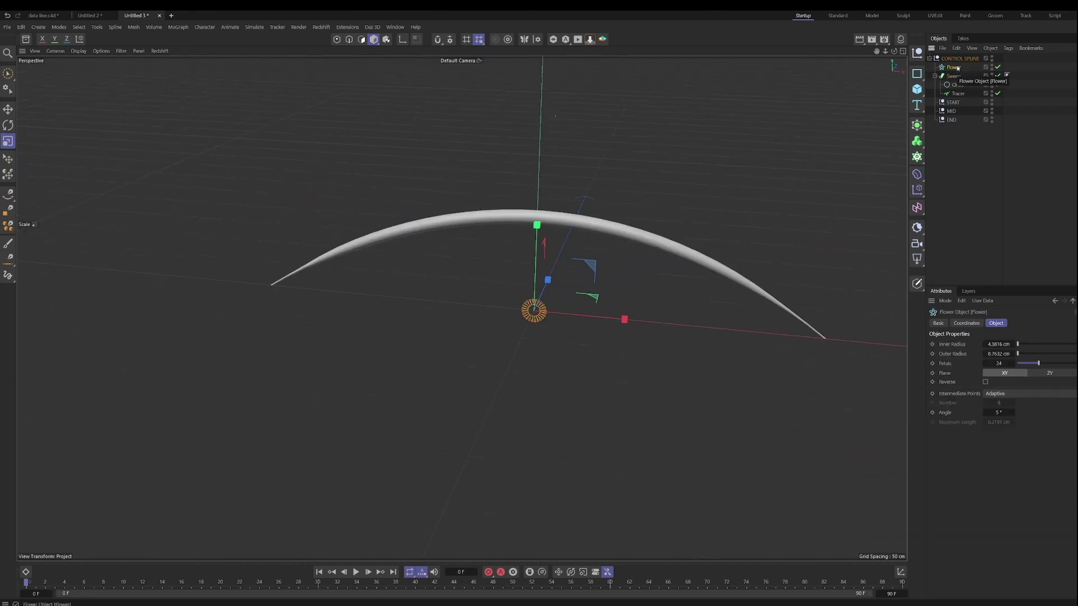
key(Delete)
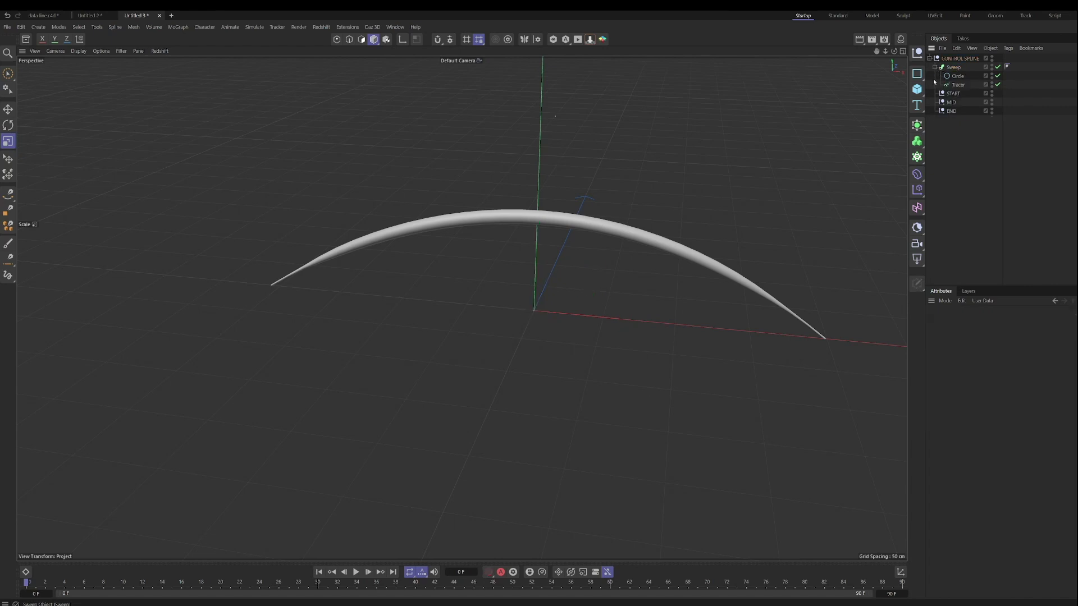
alt+drag(583, 274, 564, 323)
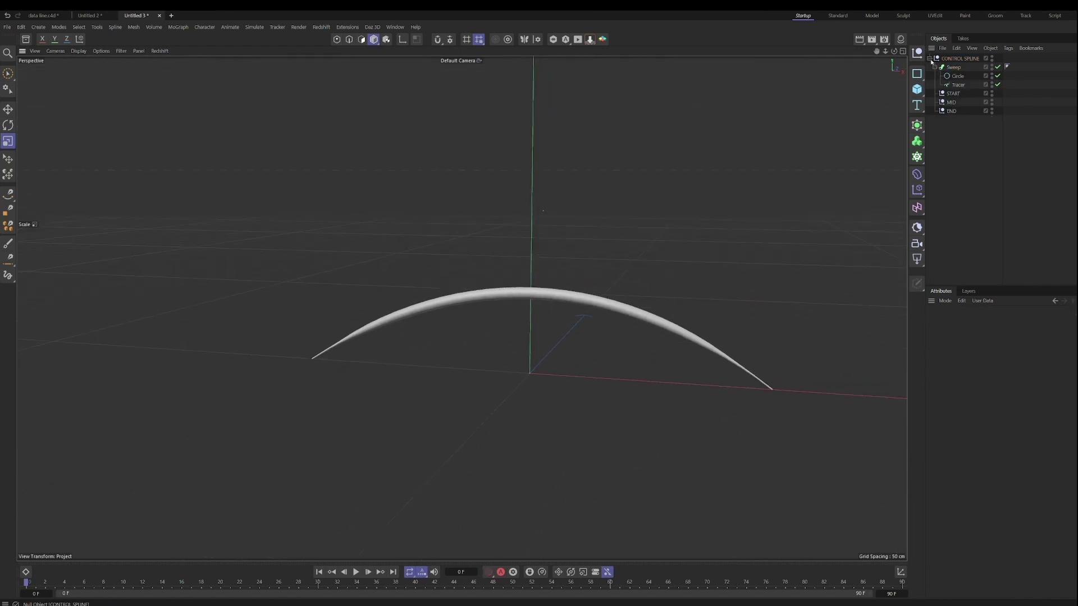
click(929, 58)
- Add a null named DATA holding a Cloner with a Cube as its child
key(alt+g)
double_click(948, 67)
key(Return)
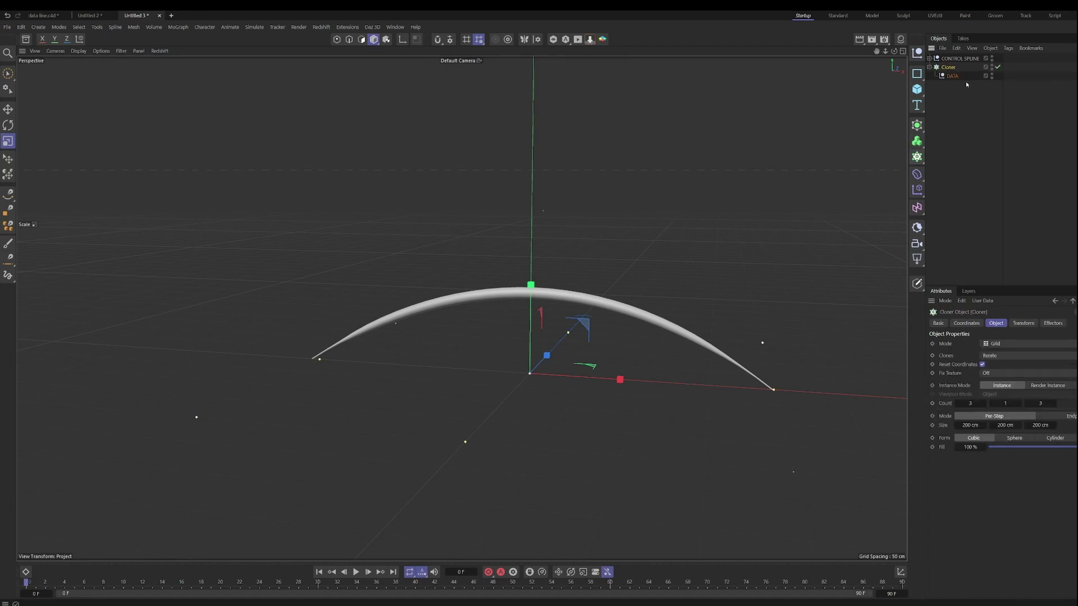
shift+click(918, 157)
click(917, 89)
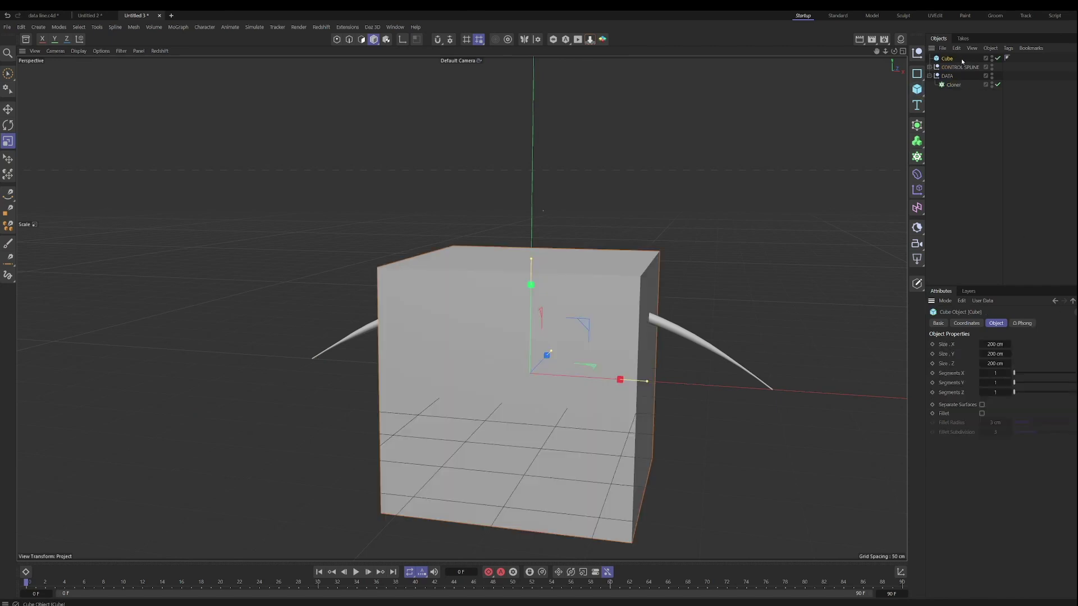
drag(947, 59, 953, 85)
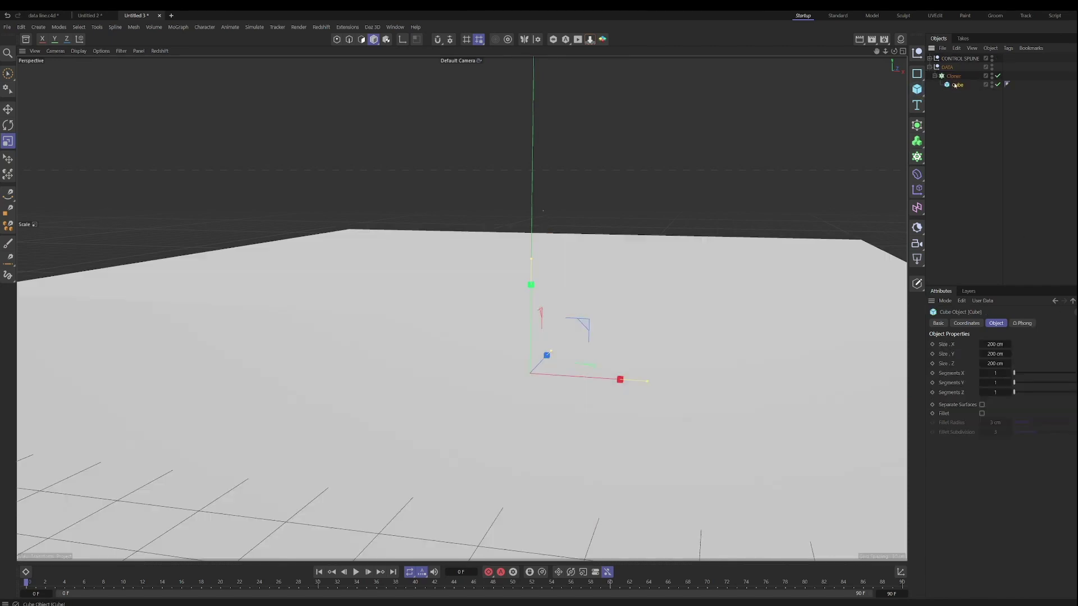
click(521, 334)
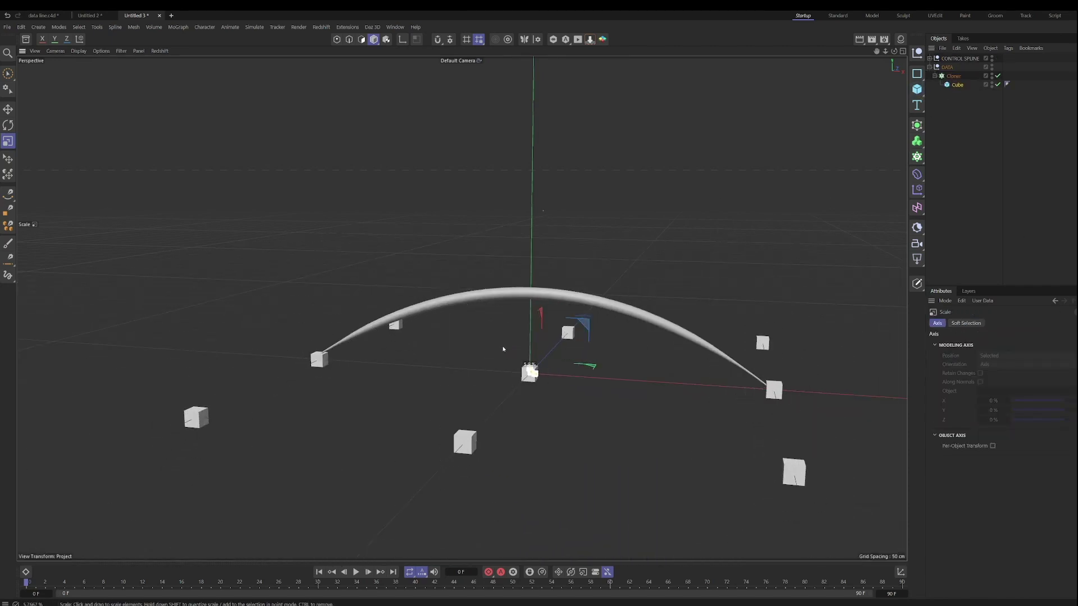
- Set the Cloner to Object mode with the Tracer as its object
click(953, 76)
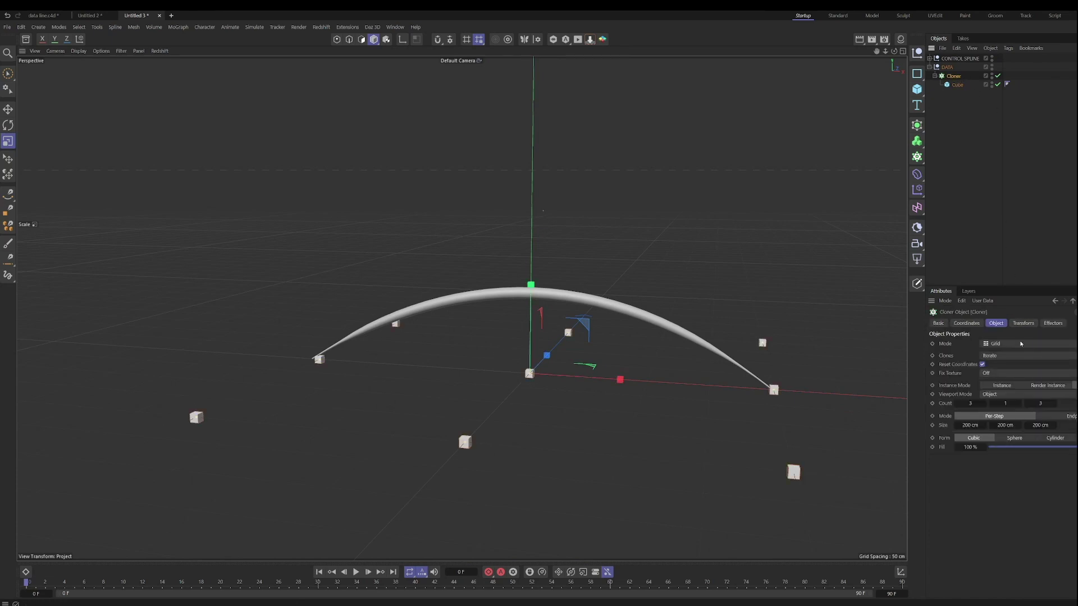
click(1021, 344)
click(1010, 359)
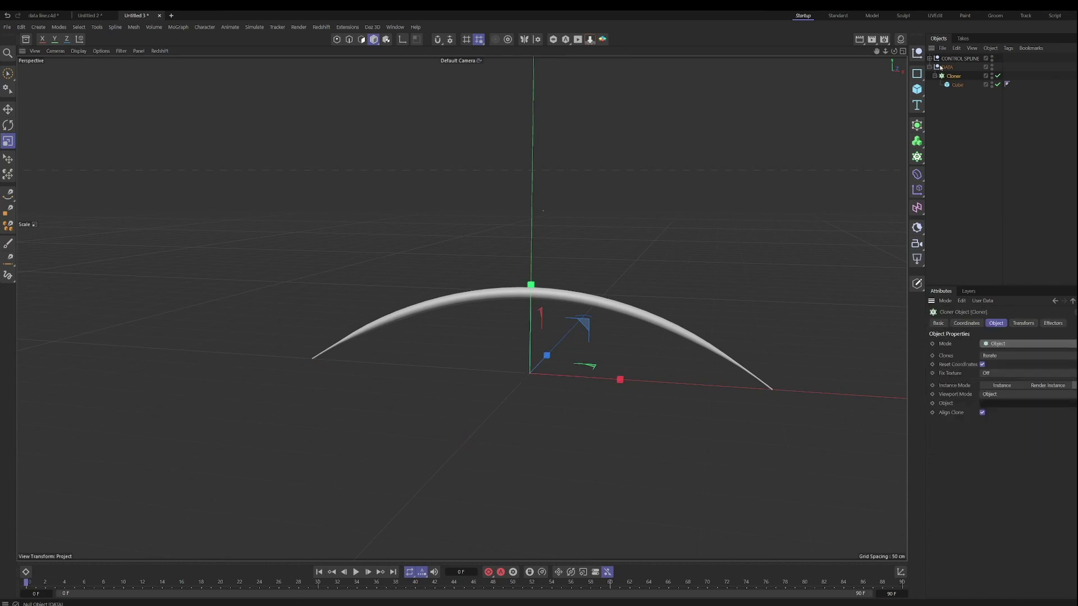
click(930, 58)
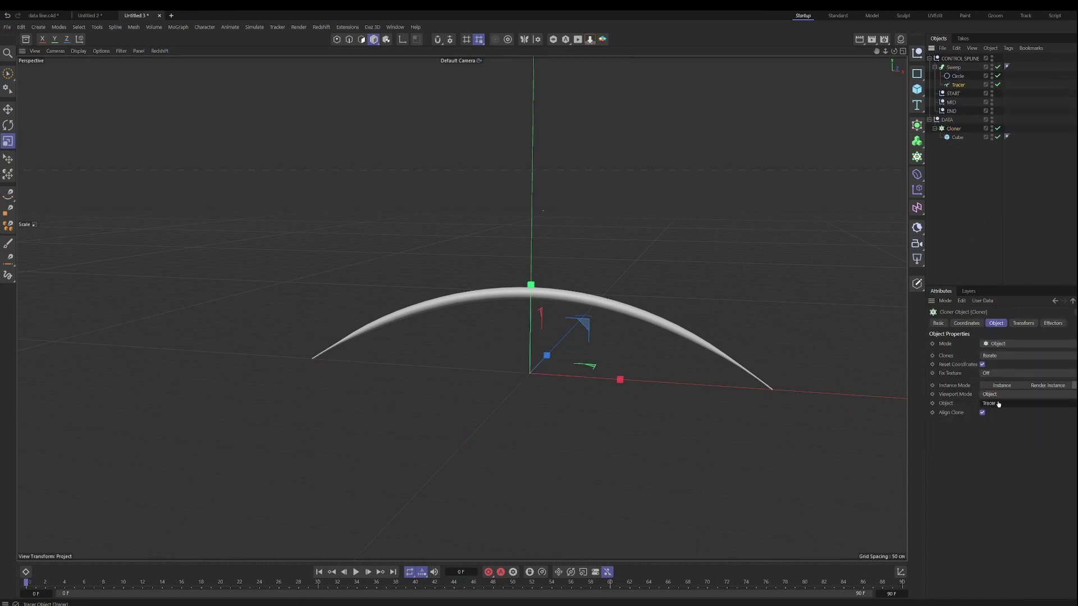
drag(998, 403, 998, 404)
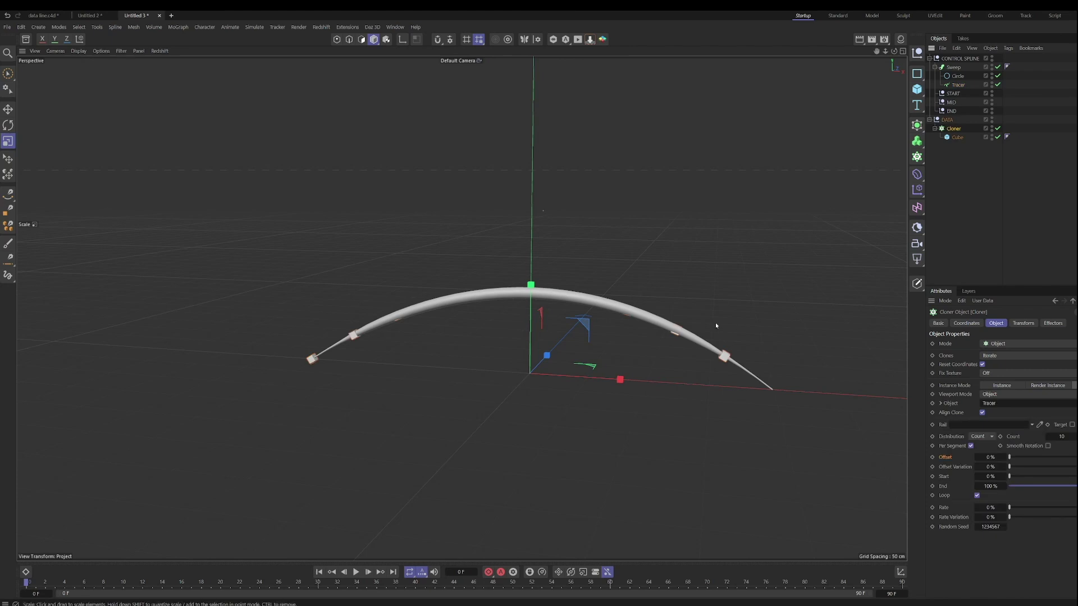
- Hide the sweep tube and move the MID null down to flatten the arc
click(998, 67)
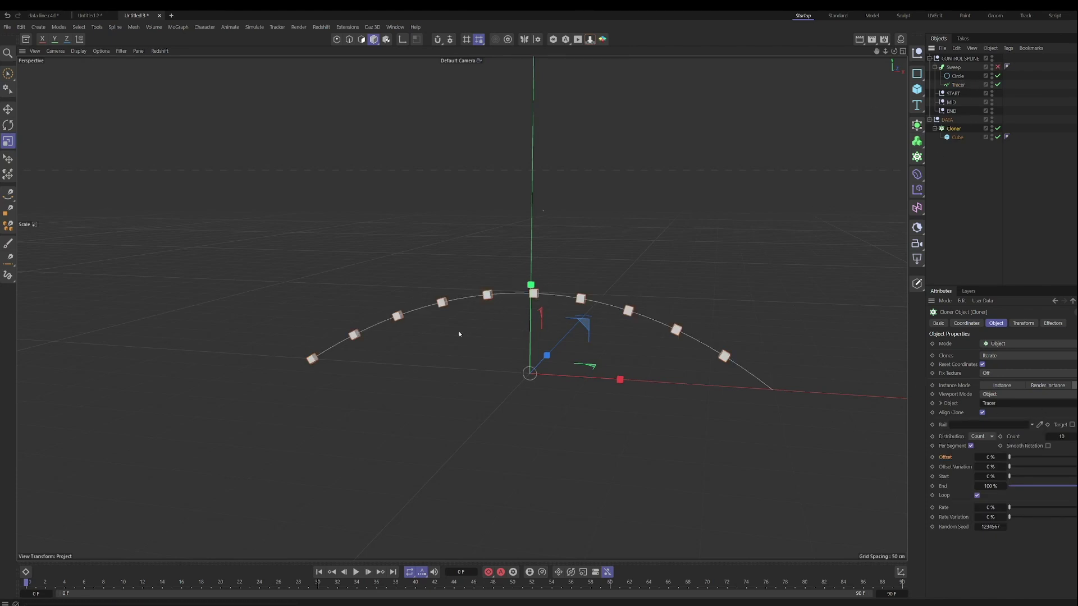
click(543, 211)
key(e)
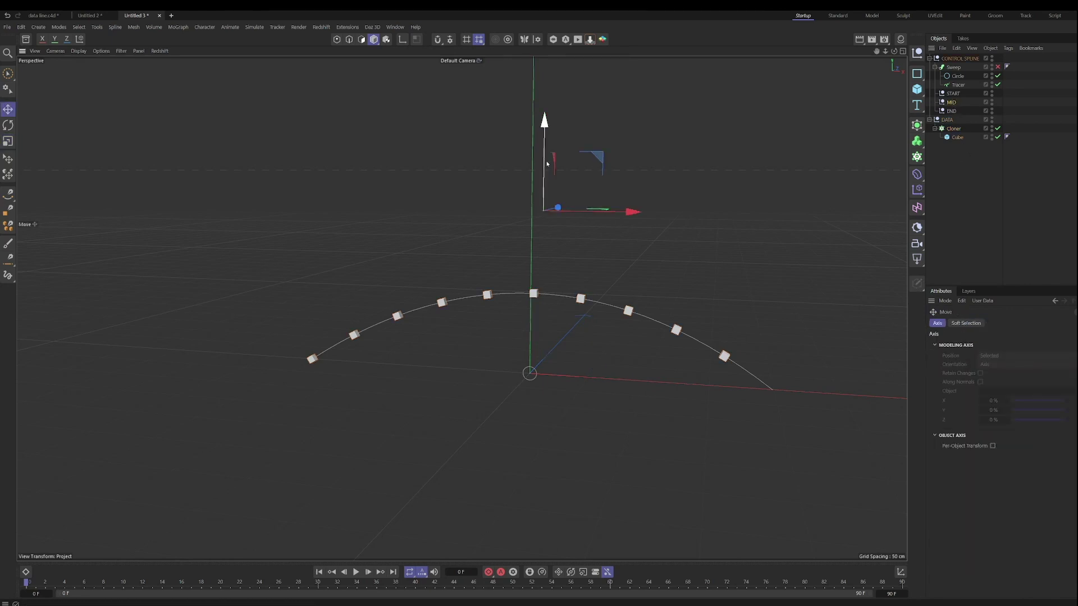
drag(548, 163, 598, 253)
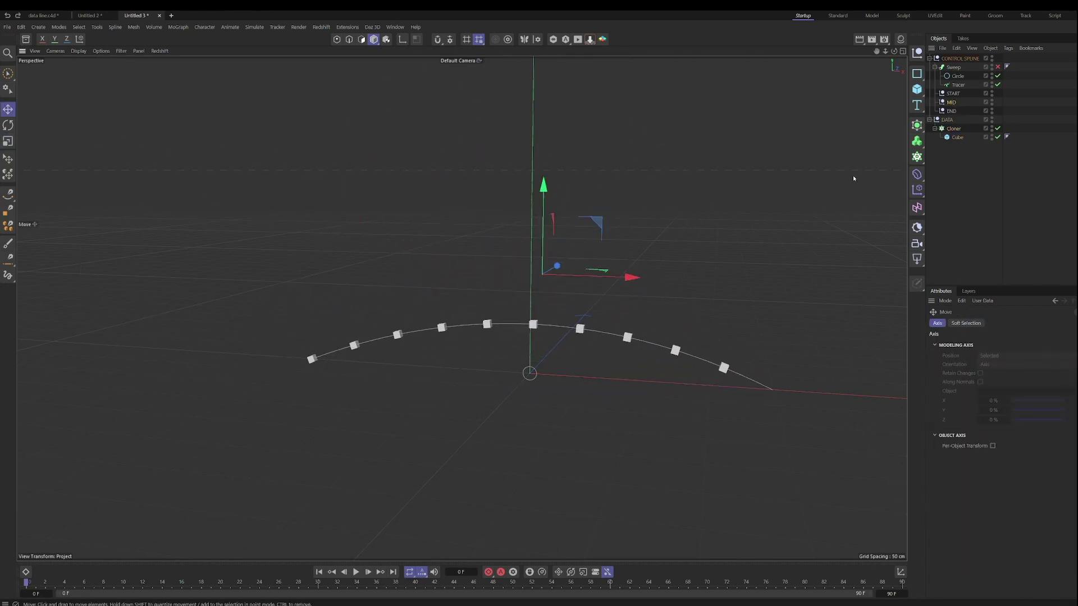
- Keep the Cloner's Offset at 0 %, raise its Count to 49, and collapse it
click(953, 129)
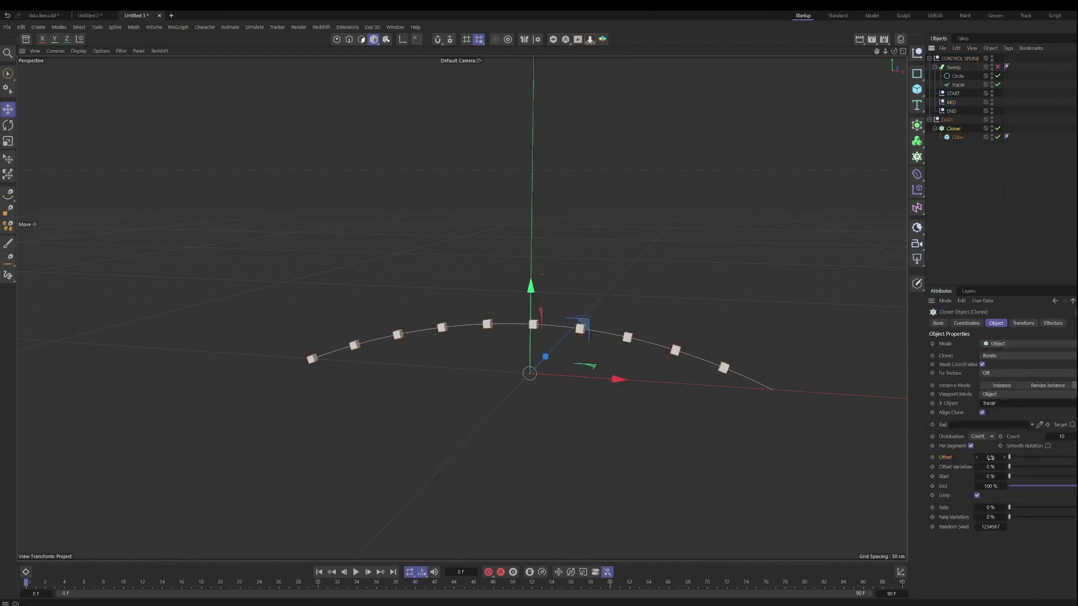
mouse_move(991, 458)
mouse_down()
mouse_move(1046, 458)
mouse_move(960, 458)
mouse_move(991, 457)
mouse_up()
click(1010, 458)
drag(1065, 437, 1055, 437)
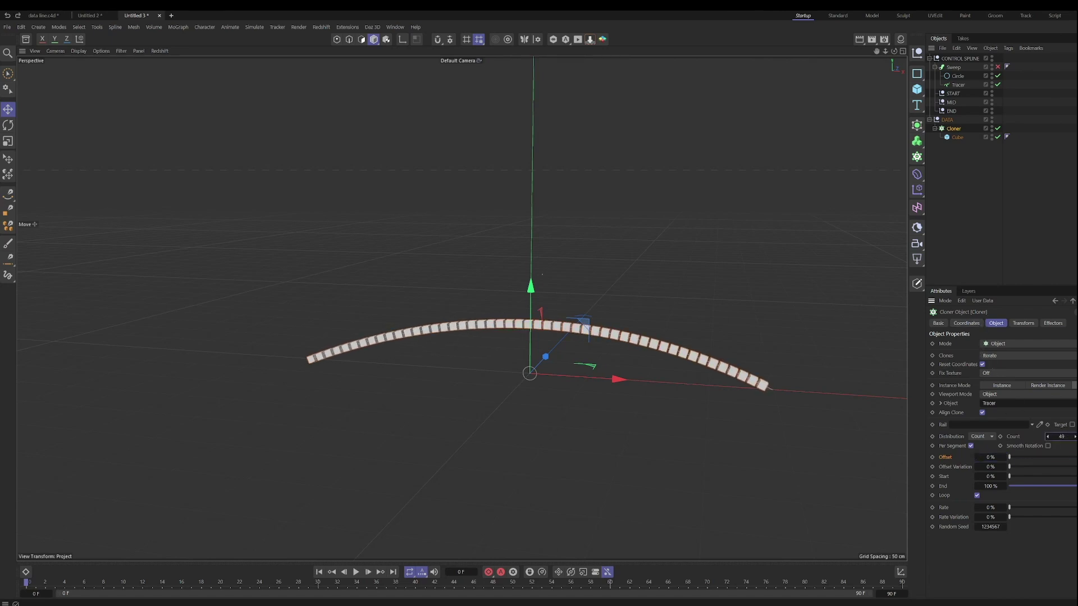
click(935, 129)
- Add a Random effector and create a null under DATA named EFFECTORS
click(917, 190)
click(999, 251)
drag(951, 58, 965, 137)
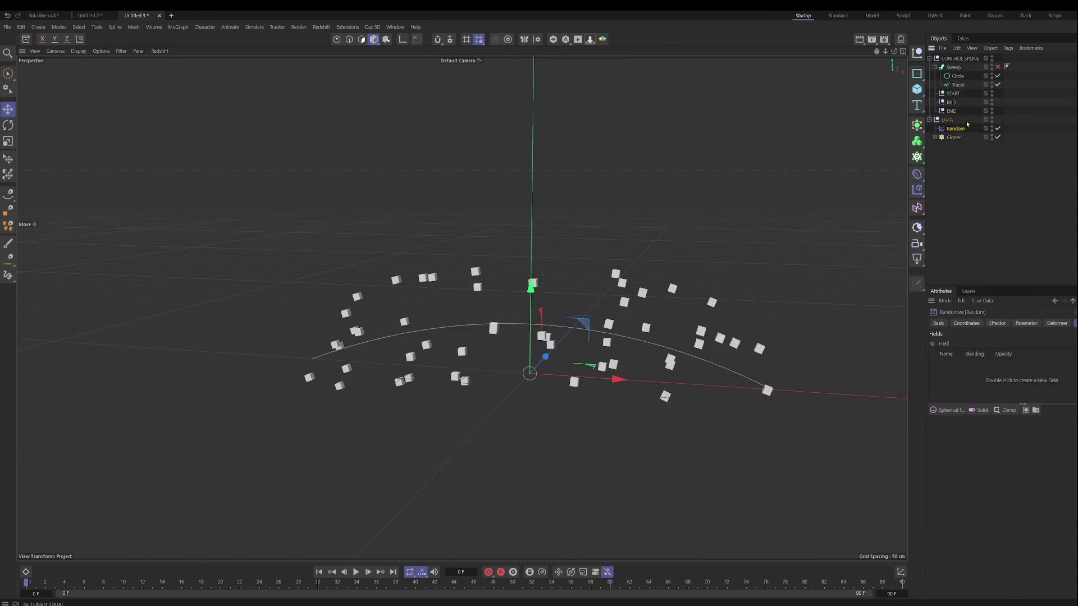
click(966, 120)
double_click(953, 129)
text(EFFECTORS)
key(Return)
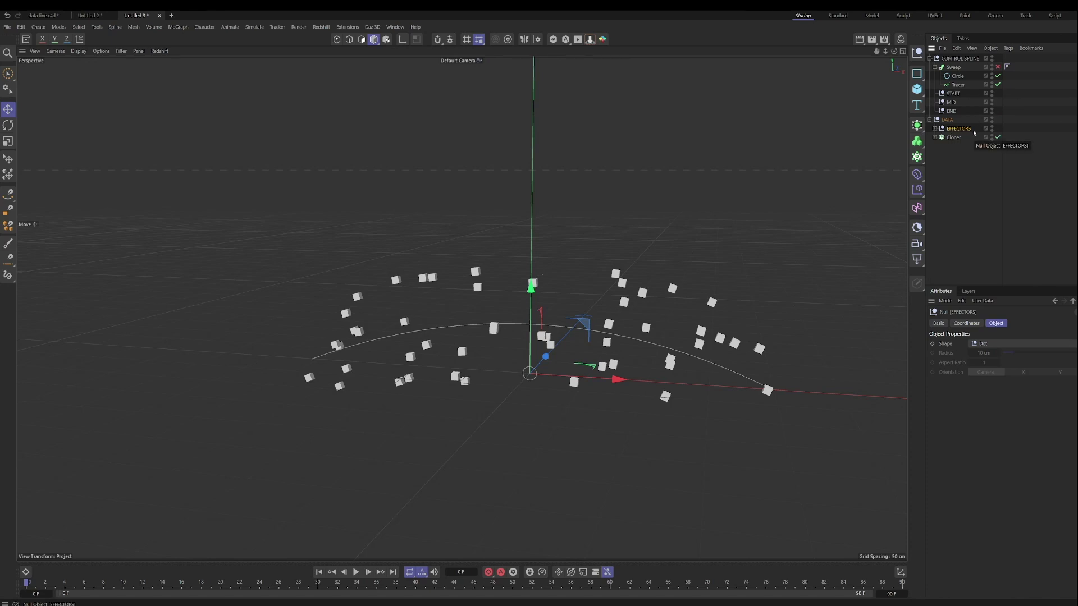
- Nest the Random effector inside EFFECTORS and rename it BASE RANDOM
drag(949, 135, 954, 129)
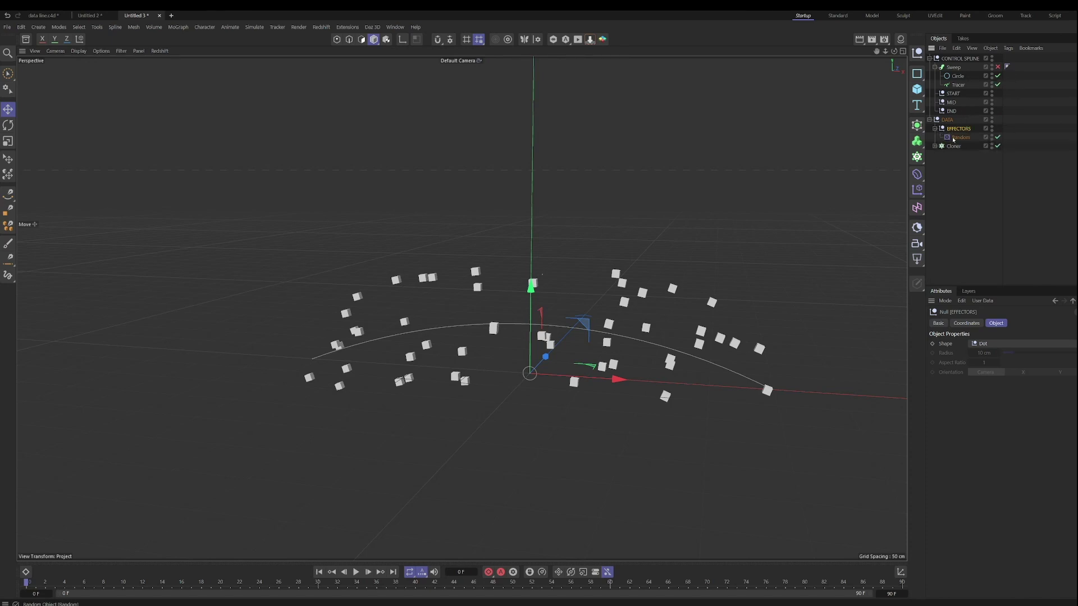
click(958, 138)
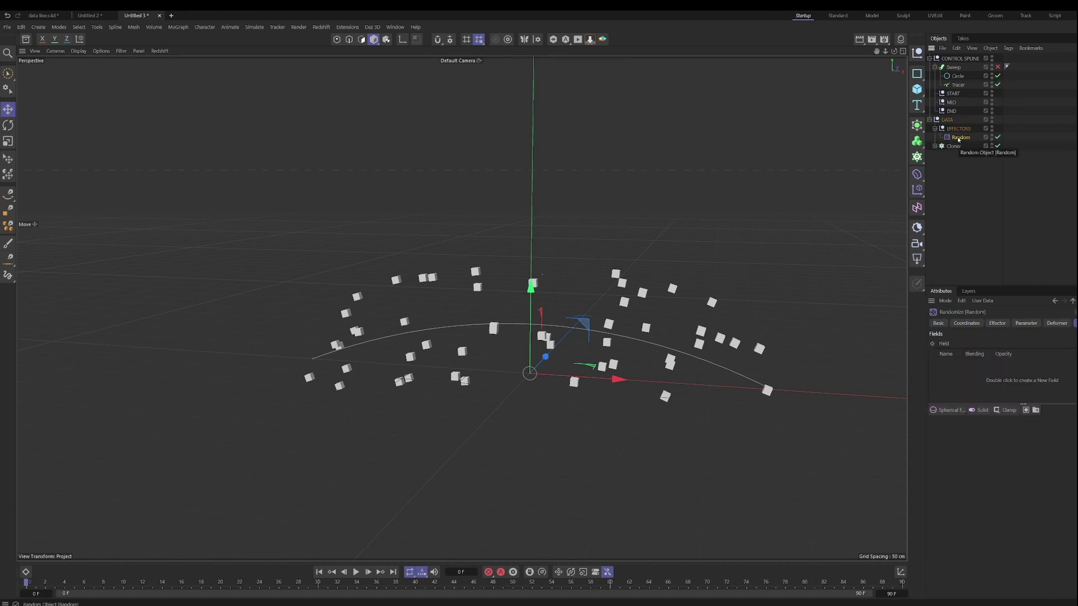
double_click(958, 138)
text(BASE FANDOM)
key(Return)
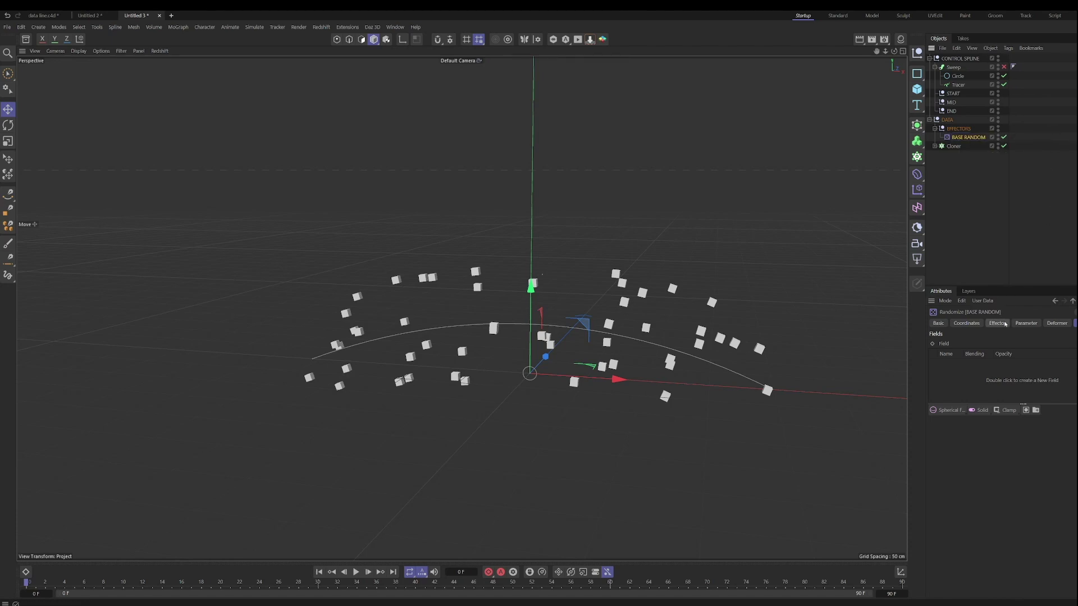
- Set BASE RANDOM's position randomness to 10 cm on X, Y and Z
click(1004, 323)
click(1026, 323)
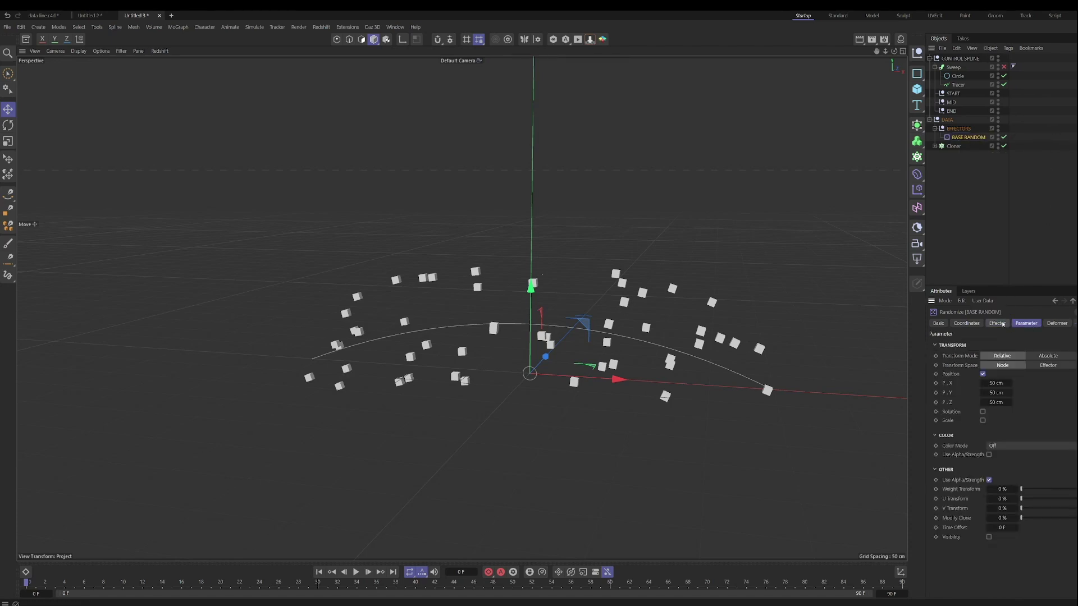
double_click(996, 383)
text(20)
click(996, 393)
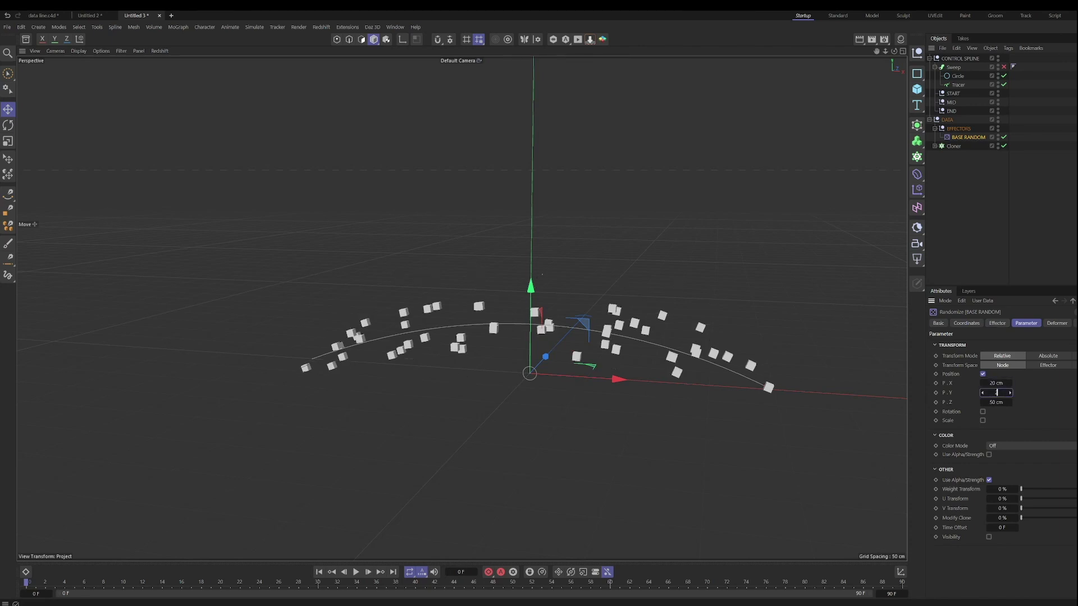
key(Return)
double_click(999, 402)
text(20)
key(Return)
text(10)
key(Return)
- Try random rotation with heading 30°, pitch 93° and bank 92°
click(982, 411)
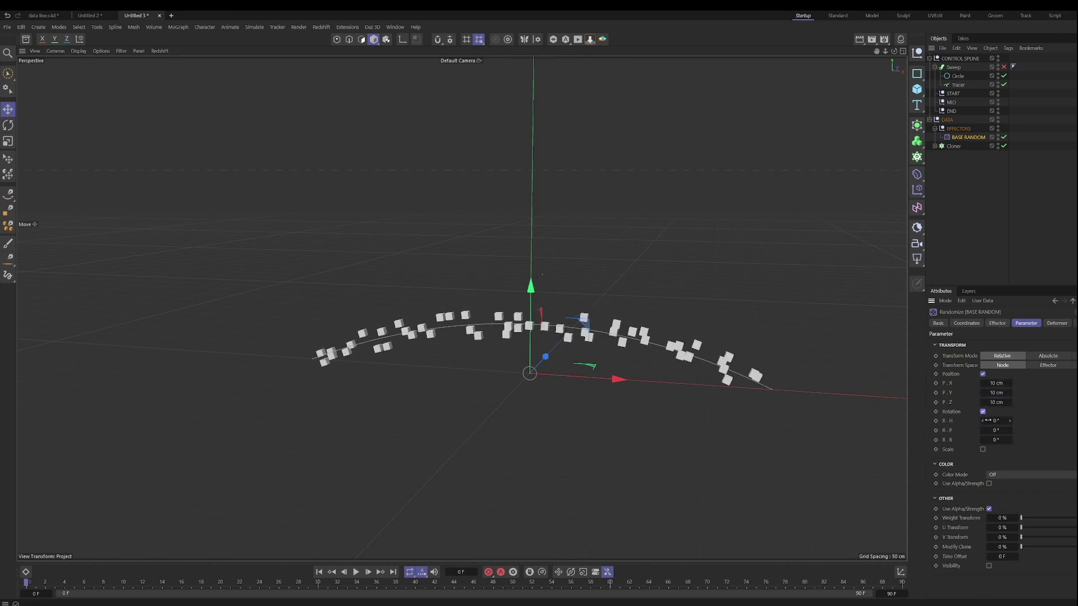
double_click(996, 421)
text(30)
key(Tab)
text(93)
key(Tab)
text(5)
key(Return)
text(92)
key(Return)
- Try a uniform random scale, then switch both random rotation and scale off
click(982, 449)
click(983, 458)
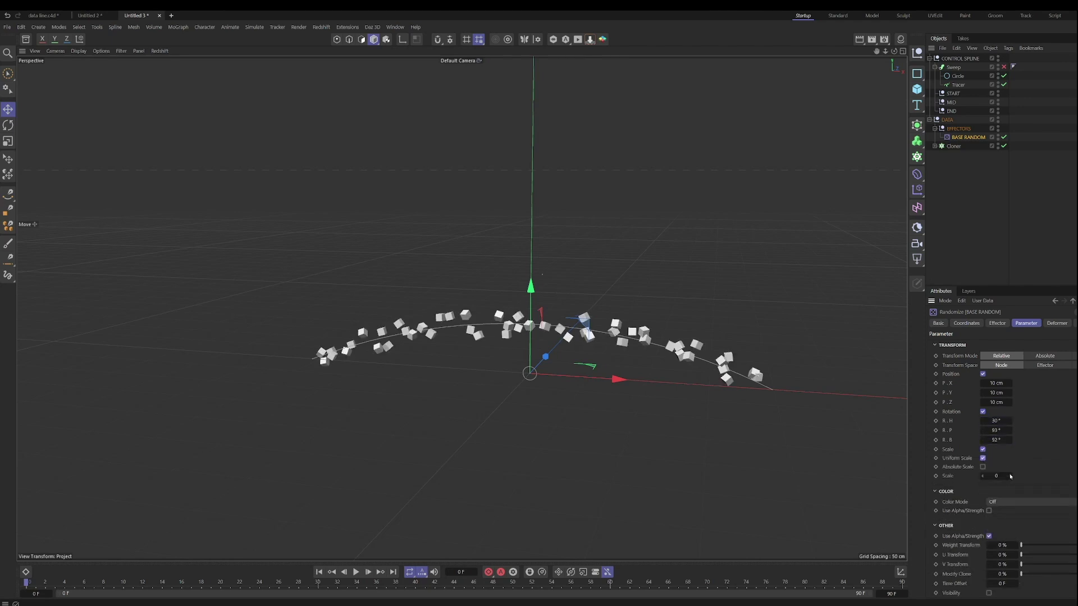
mouse_move(1010, 476)
mouse_down()
mouse_move(1045, 476)
mouse_move(1016, 476)
mouse_up()
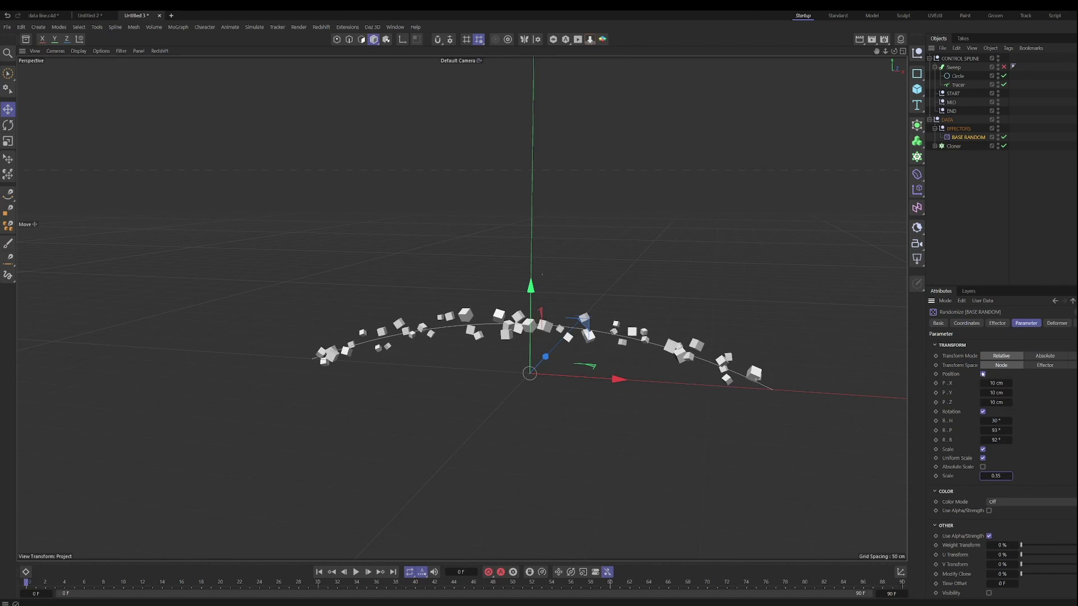
click(982, 412)
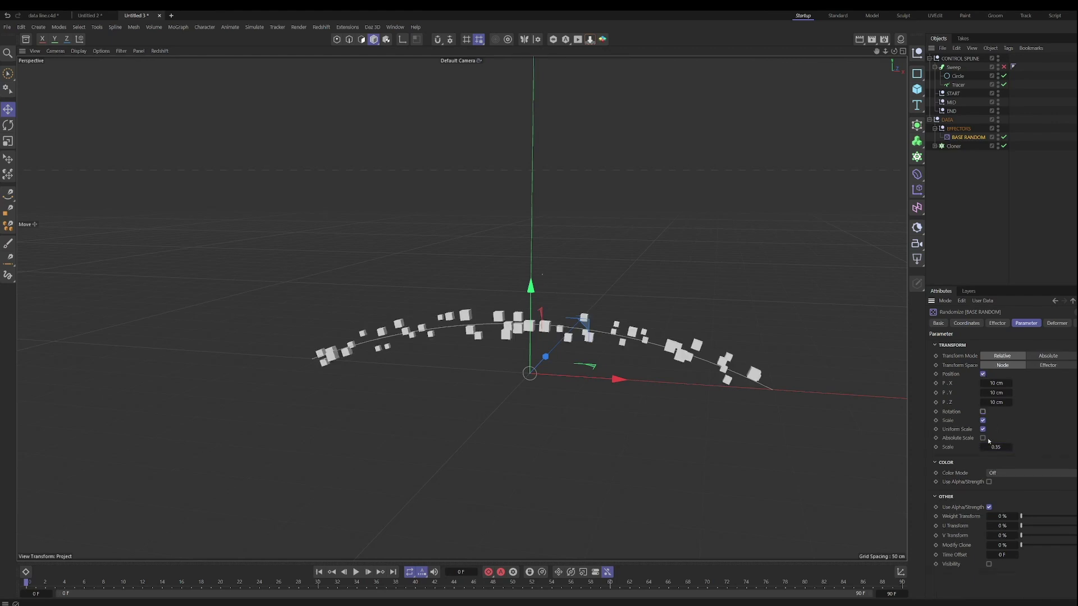
click(983, 421)
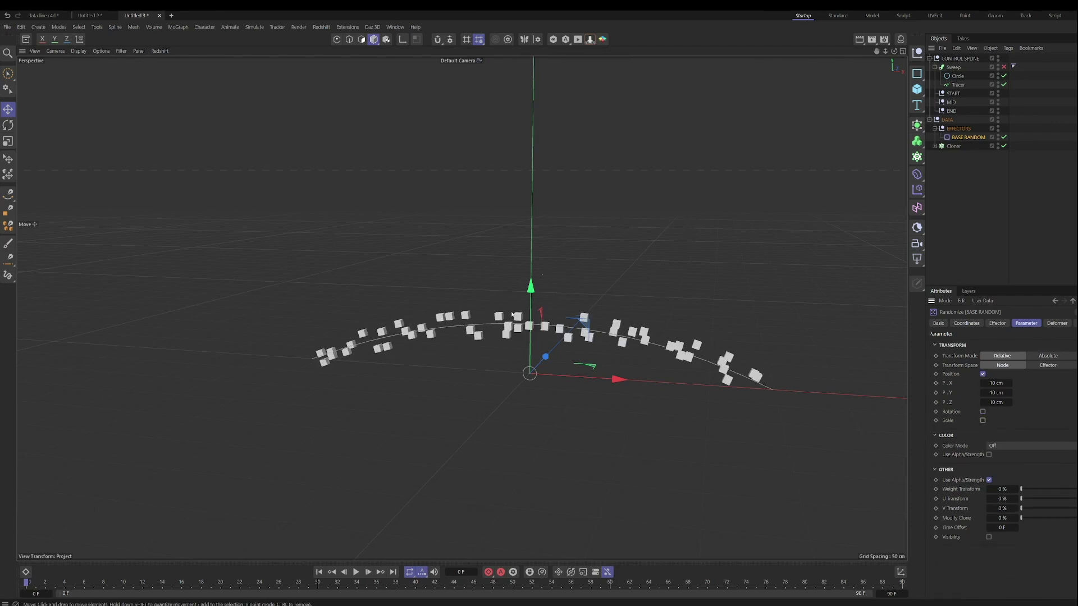
- Drag the Cloner's Count up to 1563 for a dense cube band
click(954, 146)
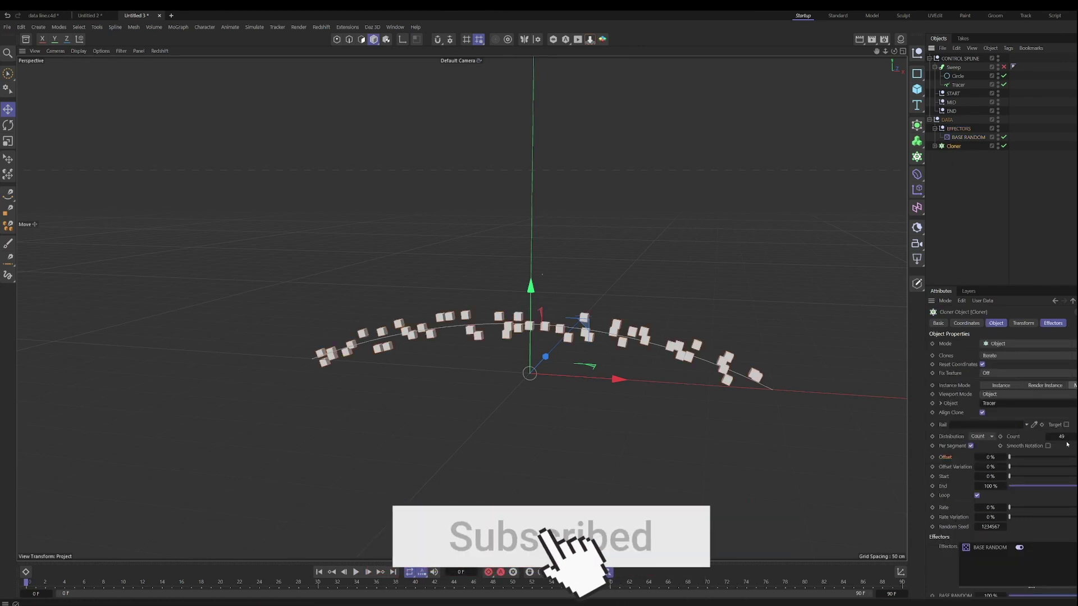
drag(1061, 436, 1075, 436)
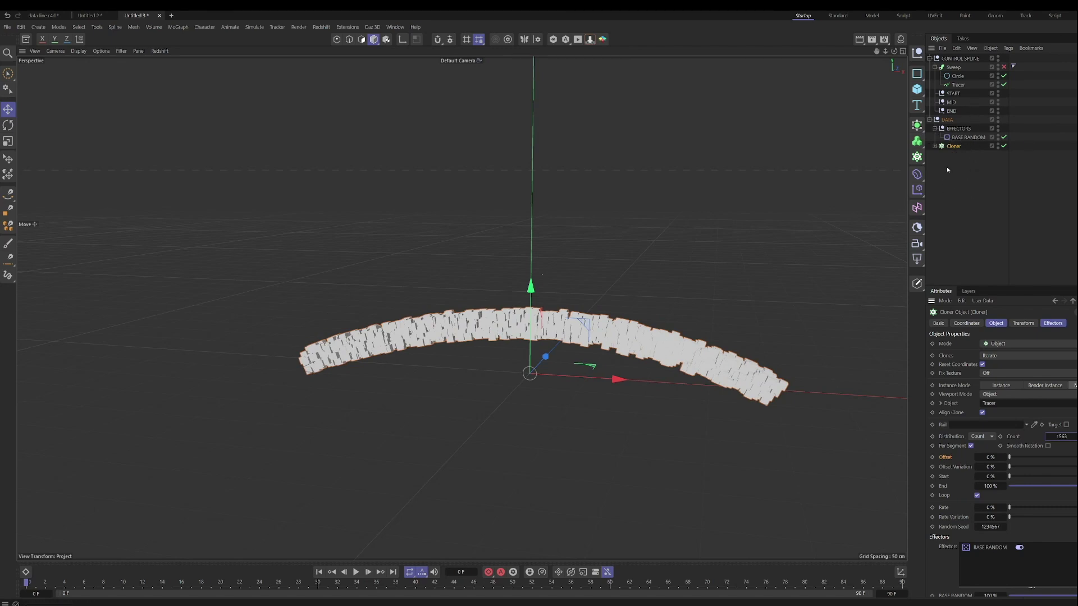
click(917, 190)
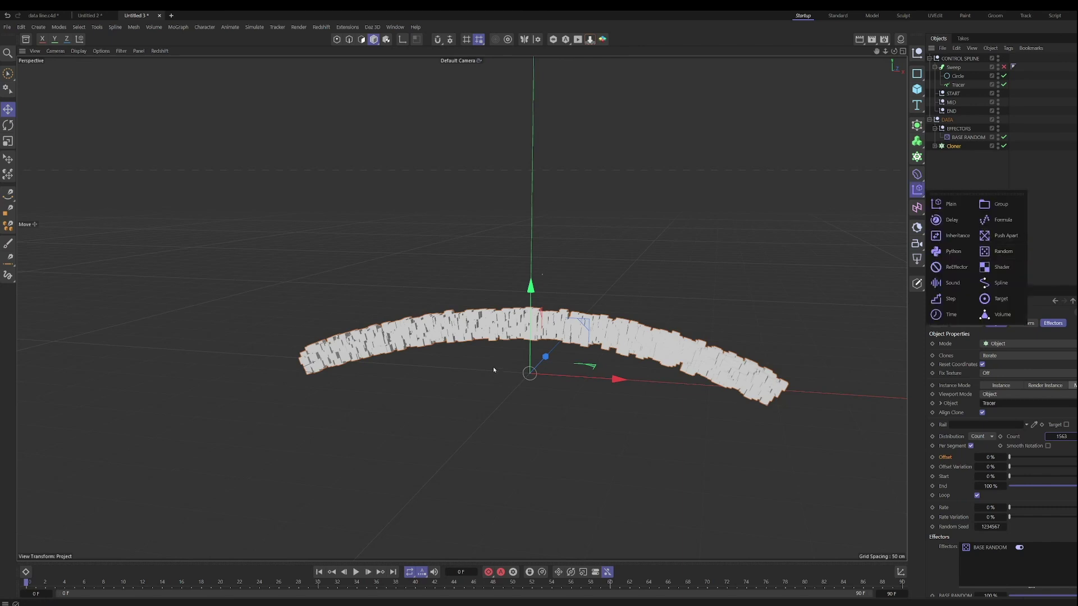
- Add another Random effector inside EFFECTORS and name it MID RANDOM
click(1001, 253)
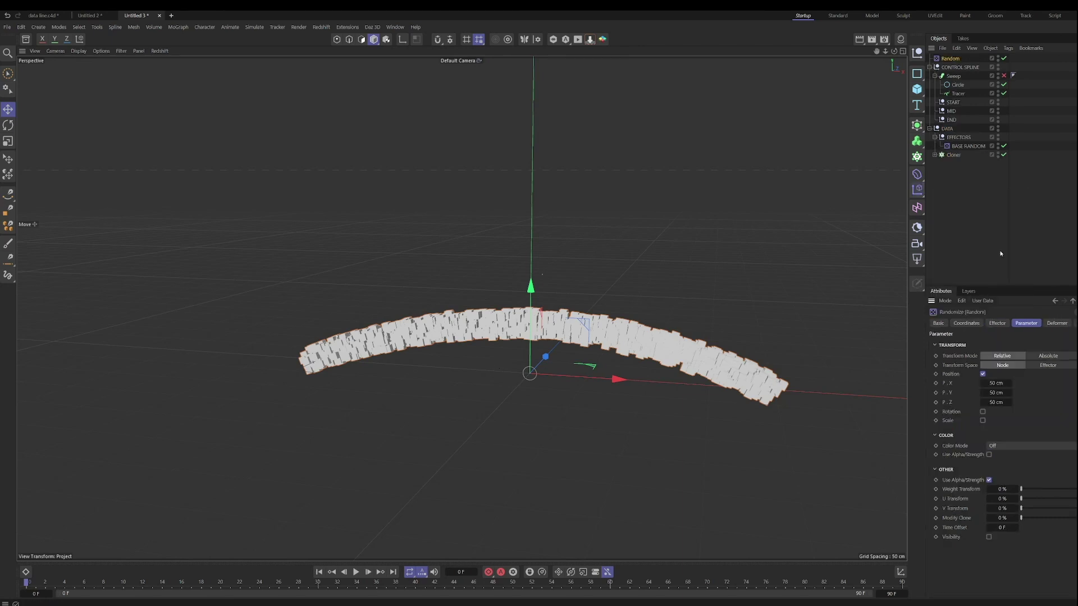
mouse_move(957, 146)
mouse_down()
mouse_move(961, 135)
mouse_move(965, 145)
mouse_up()
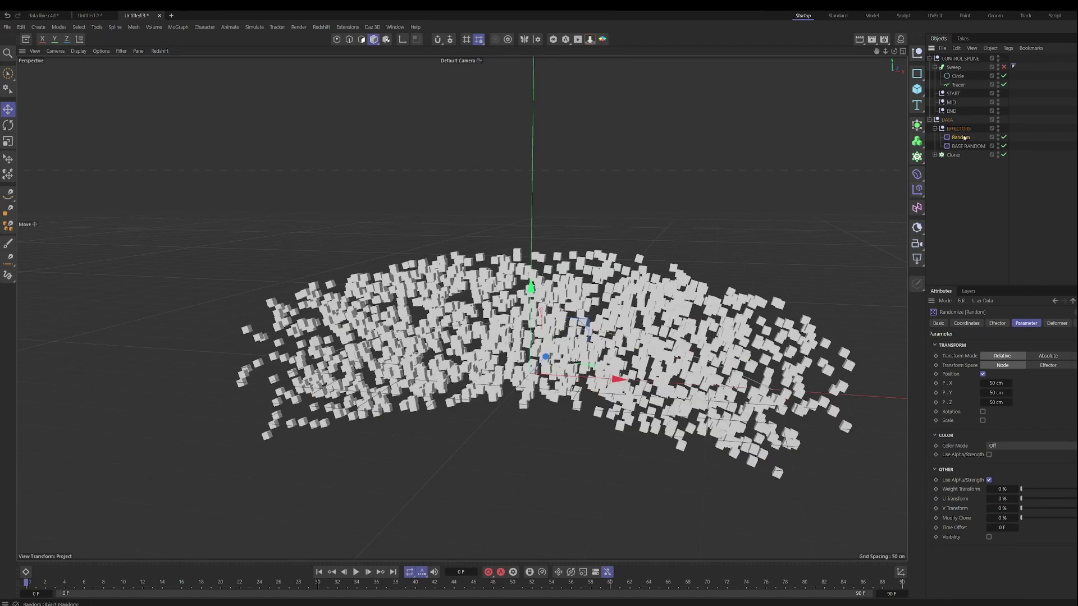
double_click(963, 137)
text(MID RANDOM)
key(Return)
- Add a Spherical Field to MID RANDOM's Fields and raise it on Y
click(1074, 323)
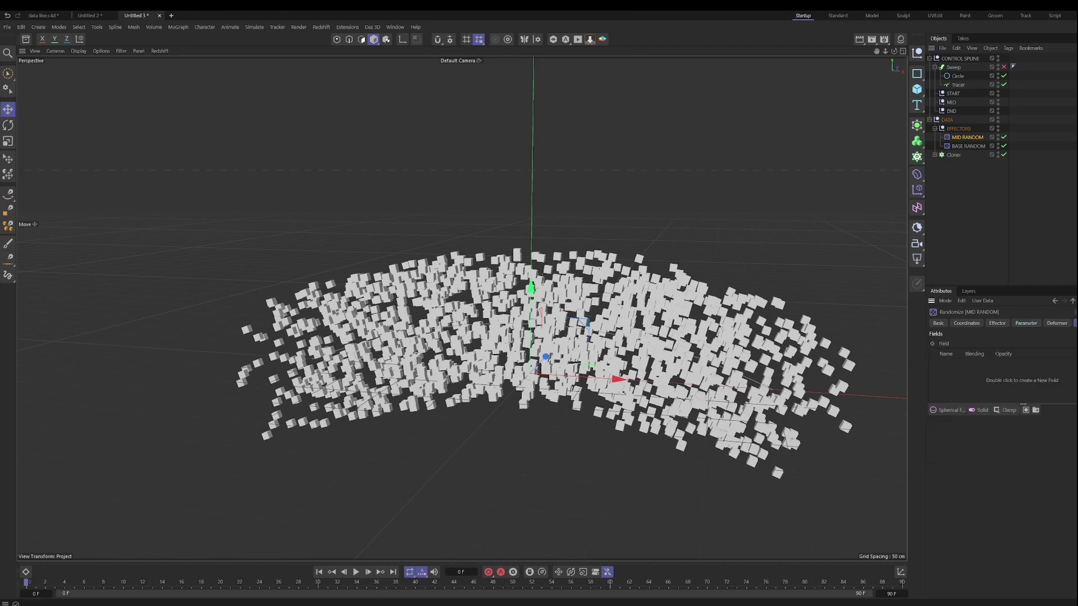
click(949, 410)
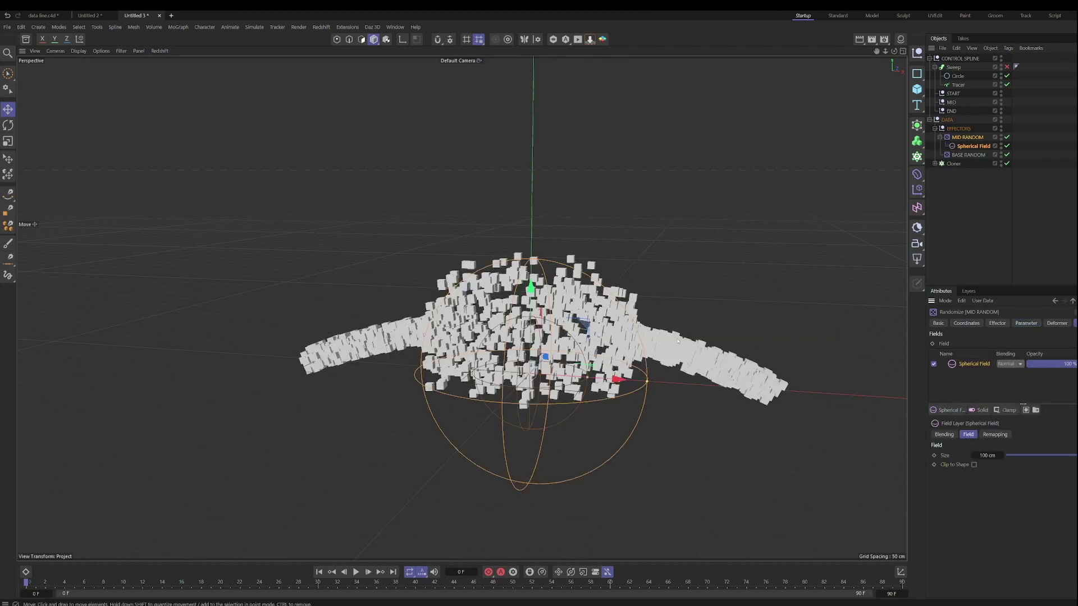
drag(531, 291, 531, 258)
click(994, 435)
click(968, 434)
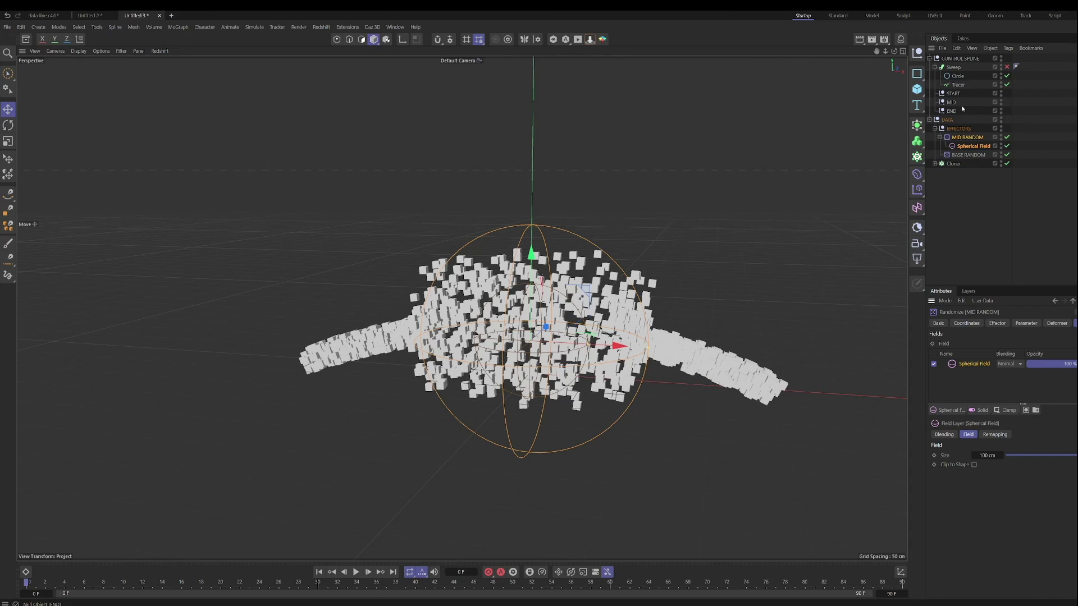
- Give the Spherical Field an Align to Spline tag on Tracer at 50% position
click(970, 147)
right_click(970, 148)
mouse_move(1003, 165)
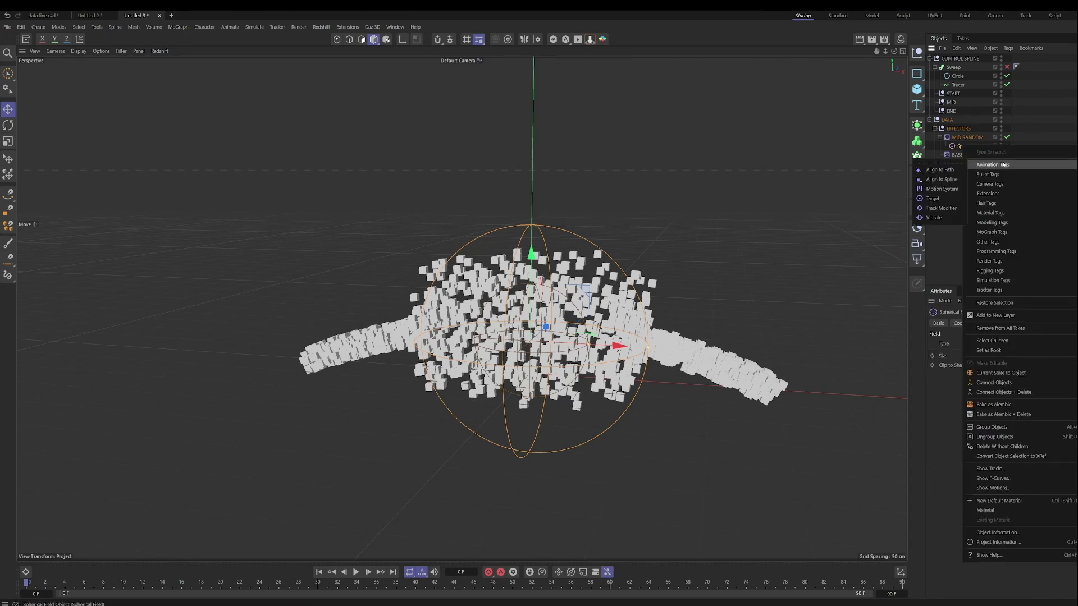
click(941, 179)
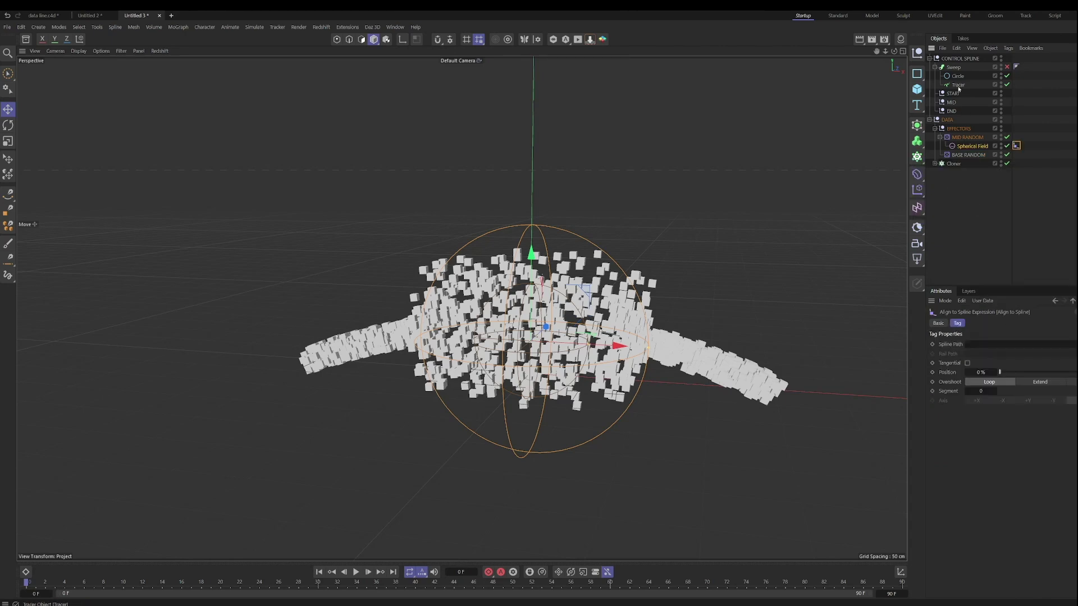
drag(959, 88, 999, 345)
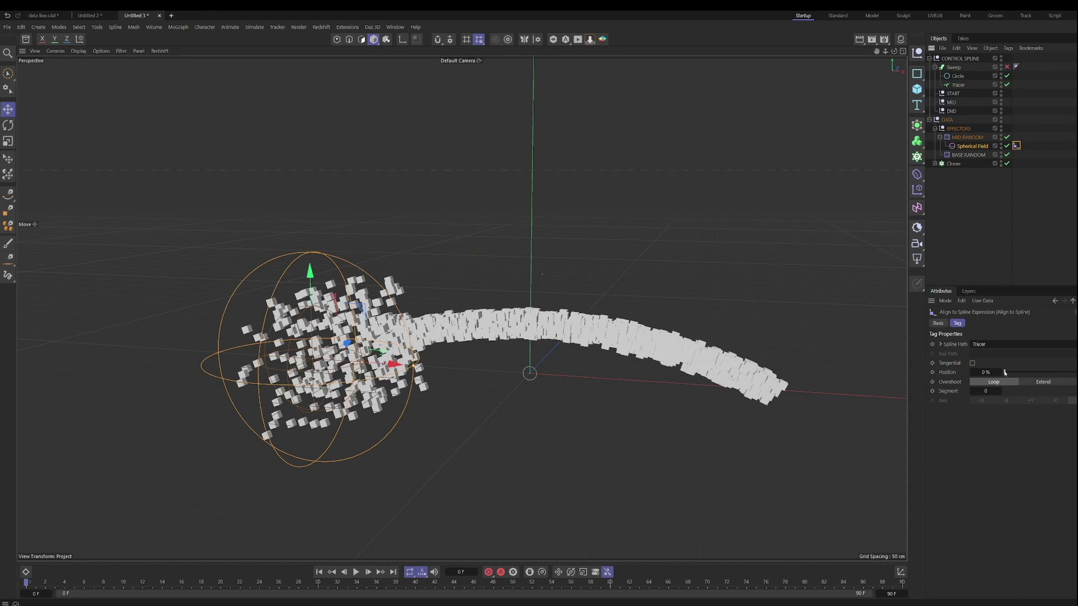
mouse_move(1004, 373)
mouse_down()
mouse_move(1064, 373)
mouse_move(1003, 374)
mouse_up()
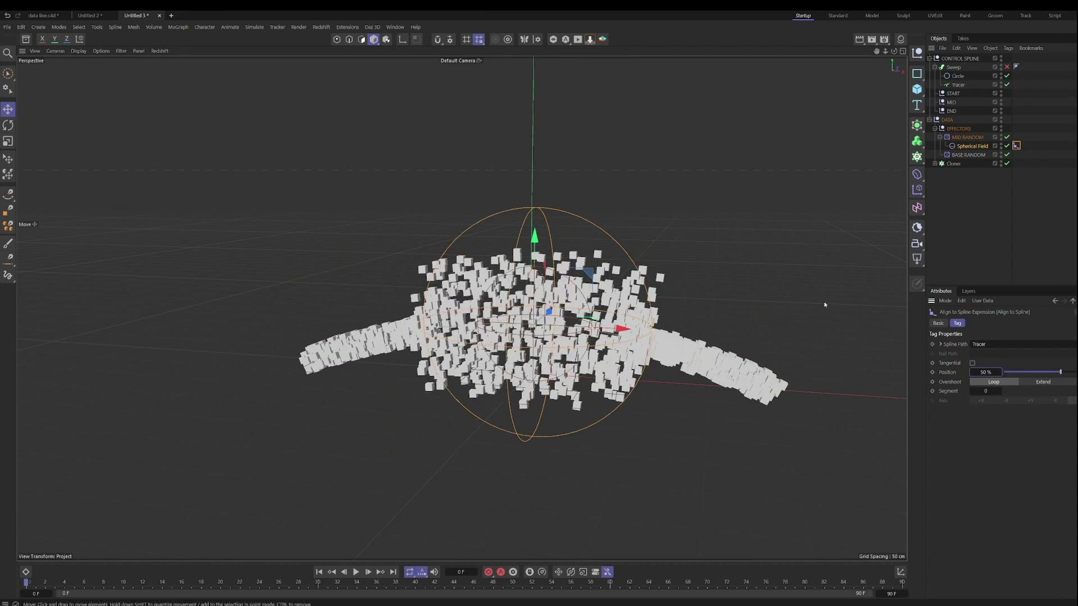
- Soften the Spherical Field's falloff by setting Remapping Inner Offset to 0%
click(1073, 301)
click(1021, 324)
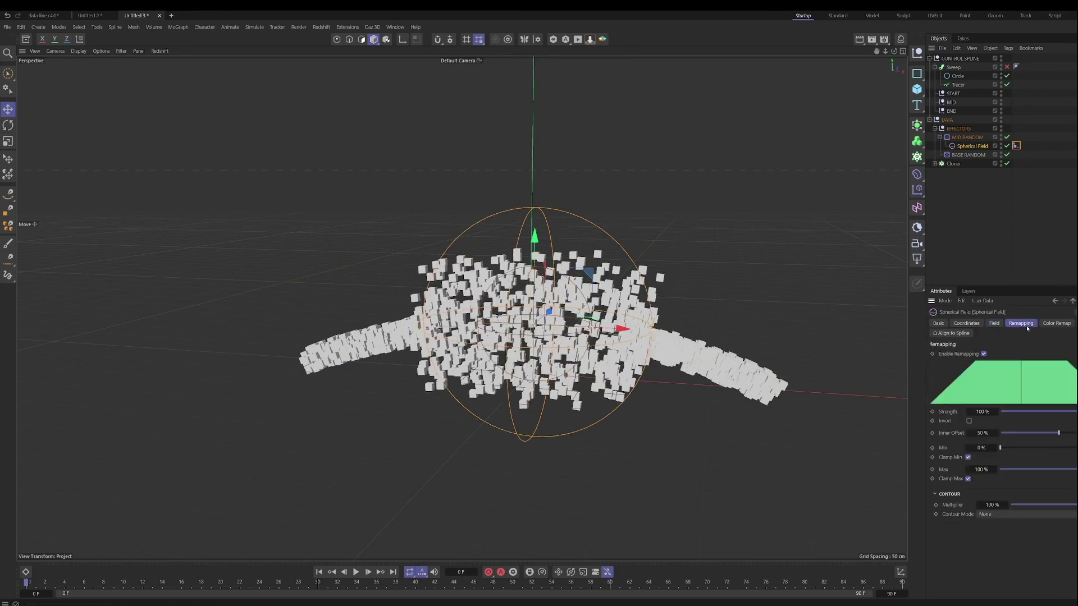
drag(1059, 434, 1010, 435)
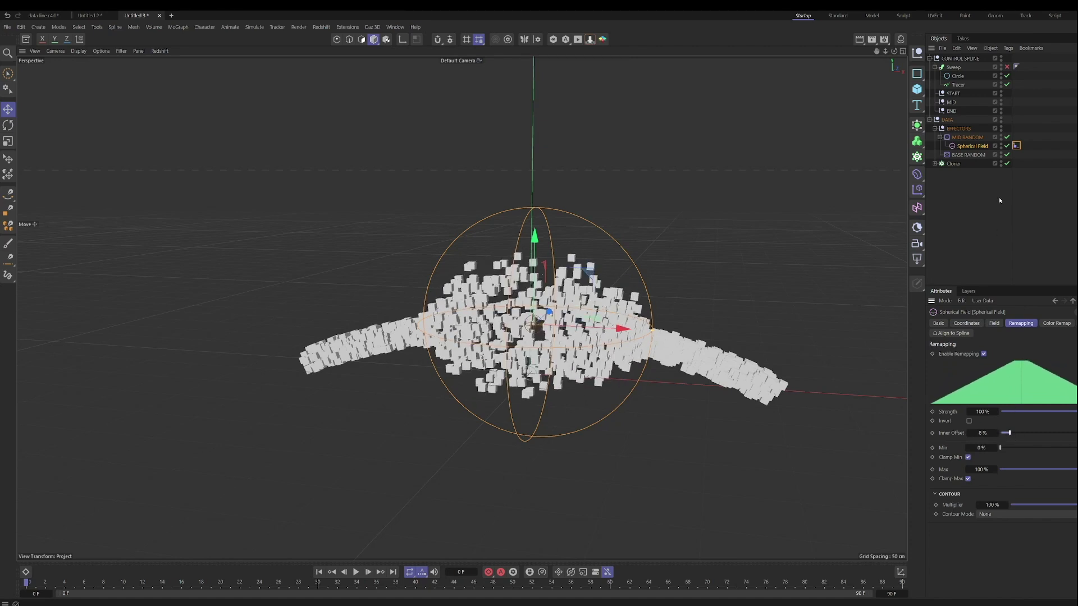
key(Up)
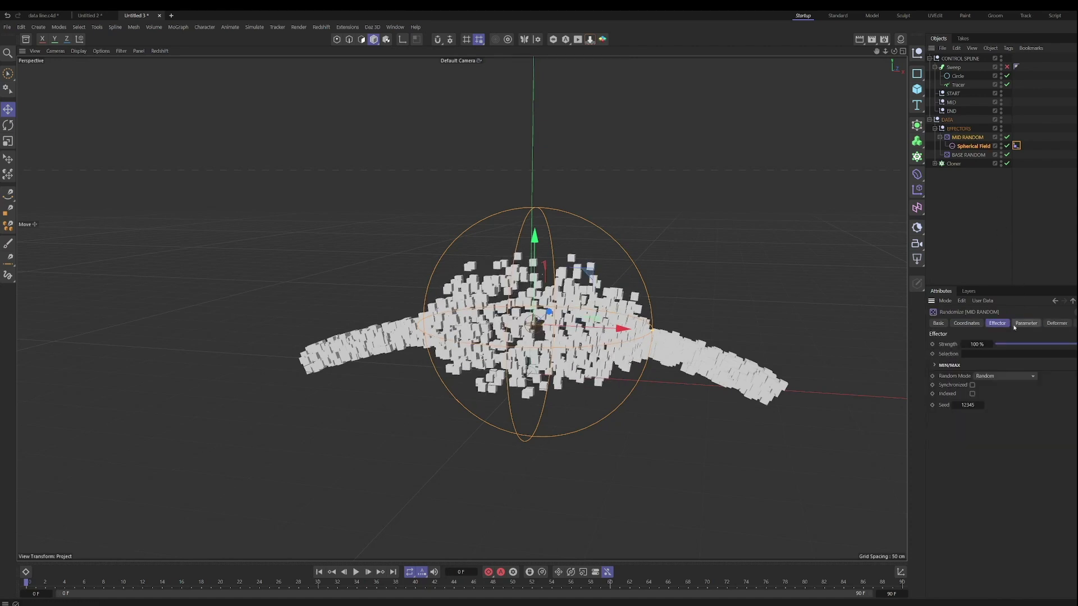
- Set MID RANDOM's P.X to 31 cm and enable random rotation and 0.45 uniform scale
click(1026, 323)
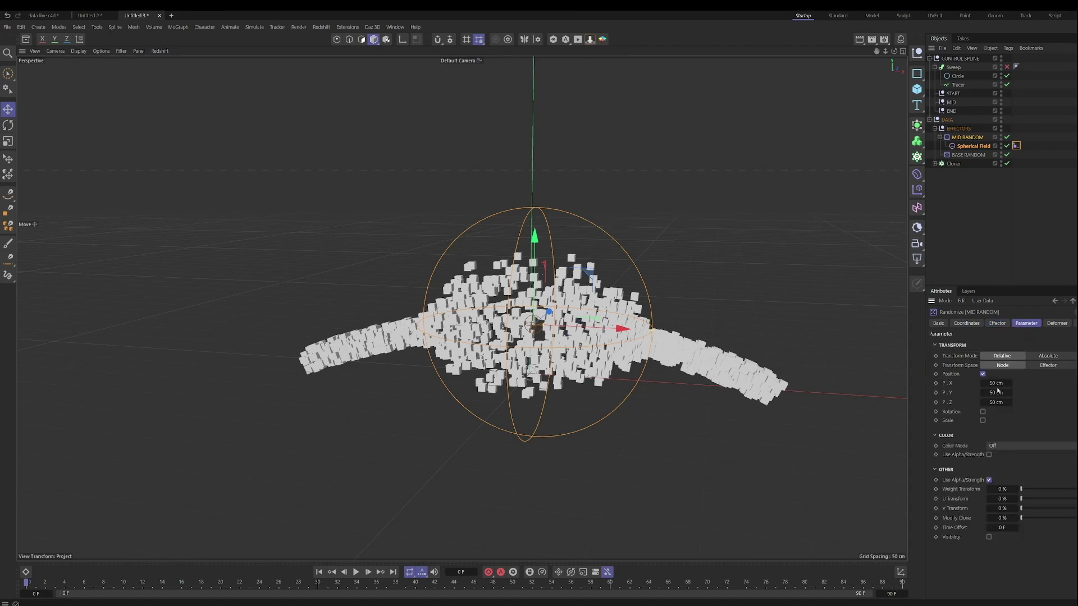
drag(997, 384, 1002, 441)
click(983, 413)
click(982, 450)
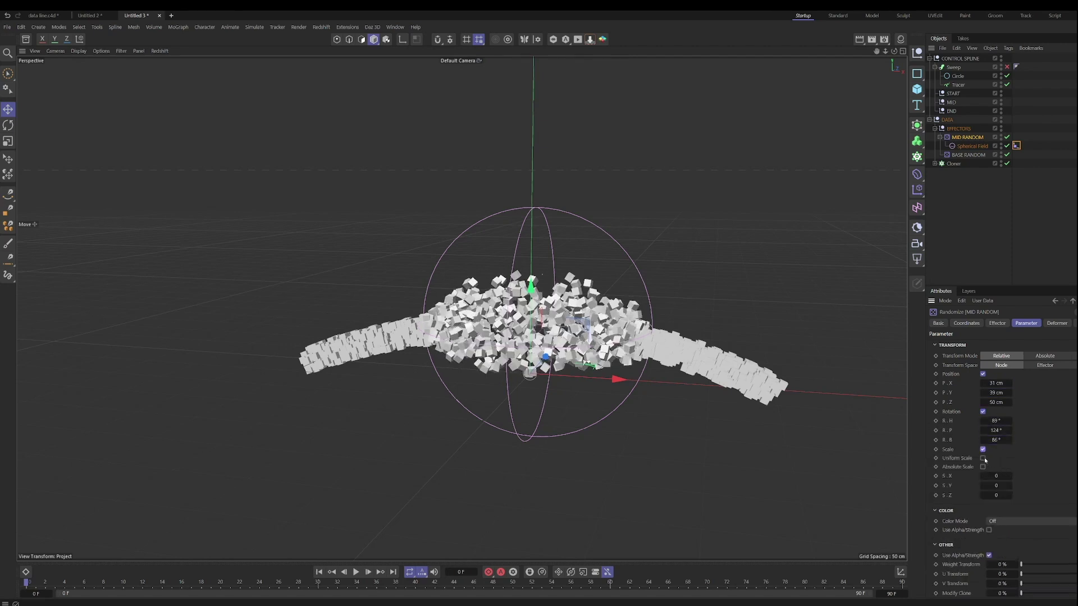
click(983, 459)
drag(996, 476, 1008, 476)
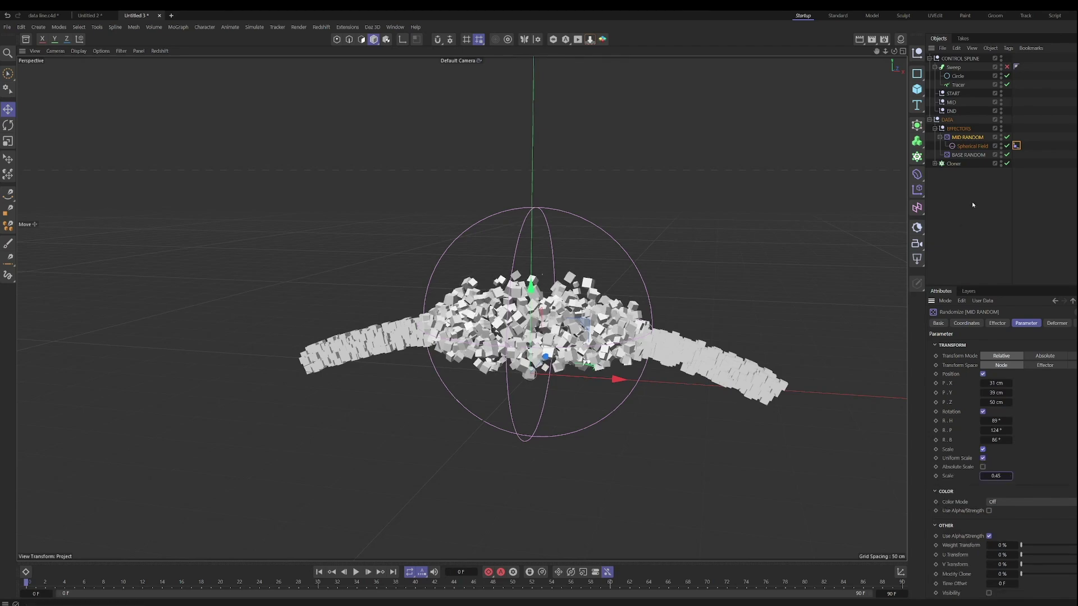
- Give BASE RANDOM a 0.22 uniform random scale, keeping rotation off
click(968, 154)
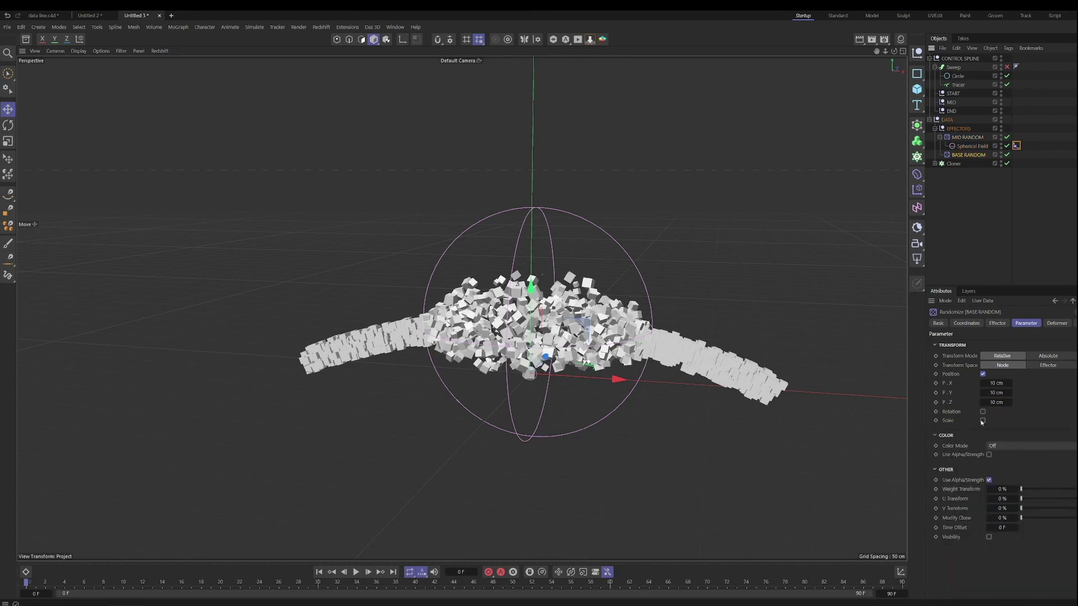
click(983, 421)
drag(999, 447, 991, 447)
click(982, 411)
click(983, 411)
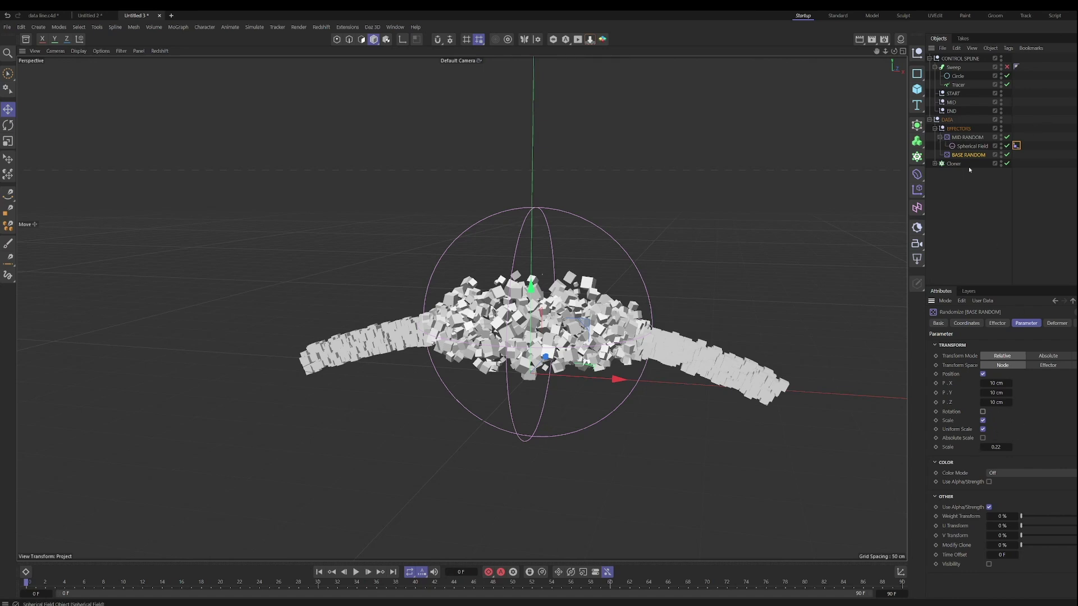
click(939, 138)
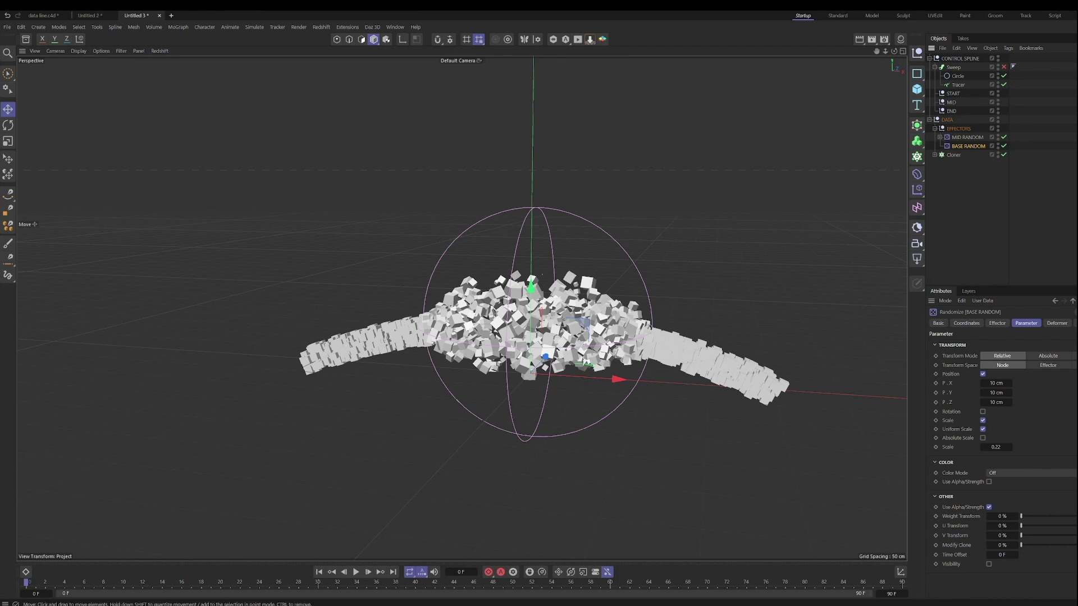
click(940, 138)
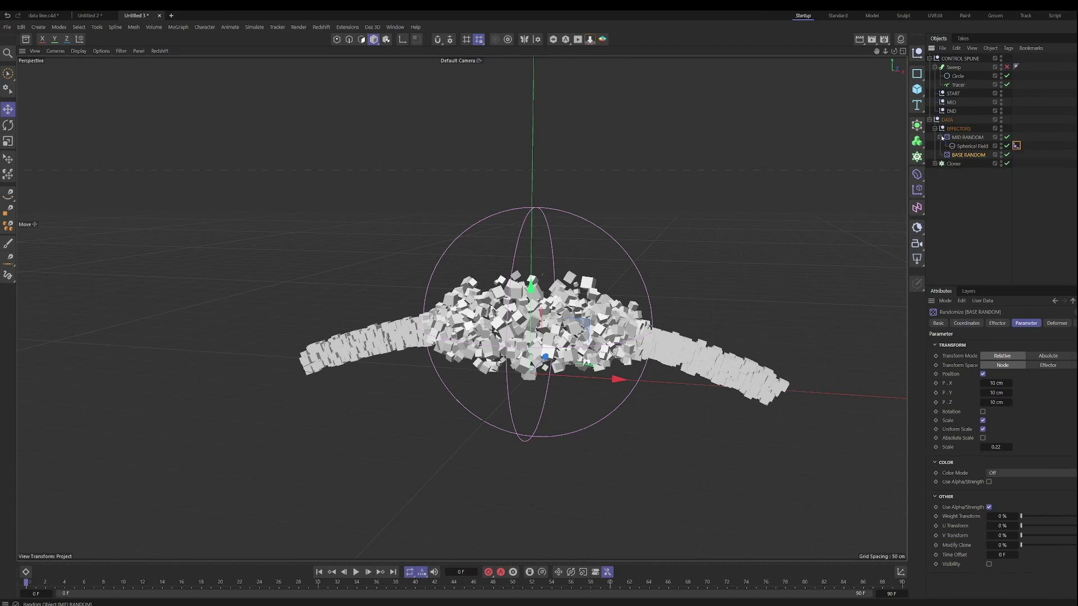
- Scrub the Spherical Field along the spline, then add a Plain effector inside EFFECTORS
click(1016, 66)
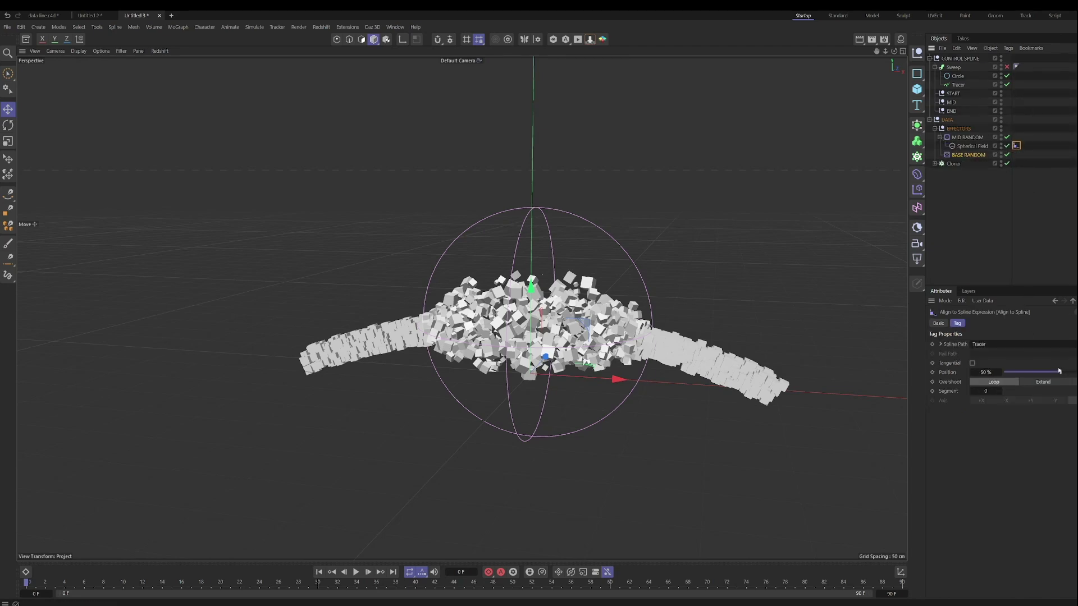
mouse_move(1060, 371)
mouse_down()
mouse_move(1016, 372)
mouse_move(1075, 372)
mouse_move(1000, 345)
mouse_move(1040, 372)
mouse_move(1023, 372)
mouse_move(1077, 372)
mouse_move(1058, 372)
mouse_up()
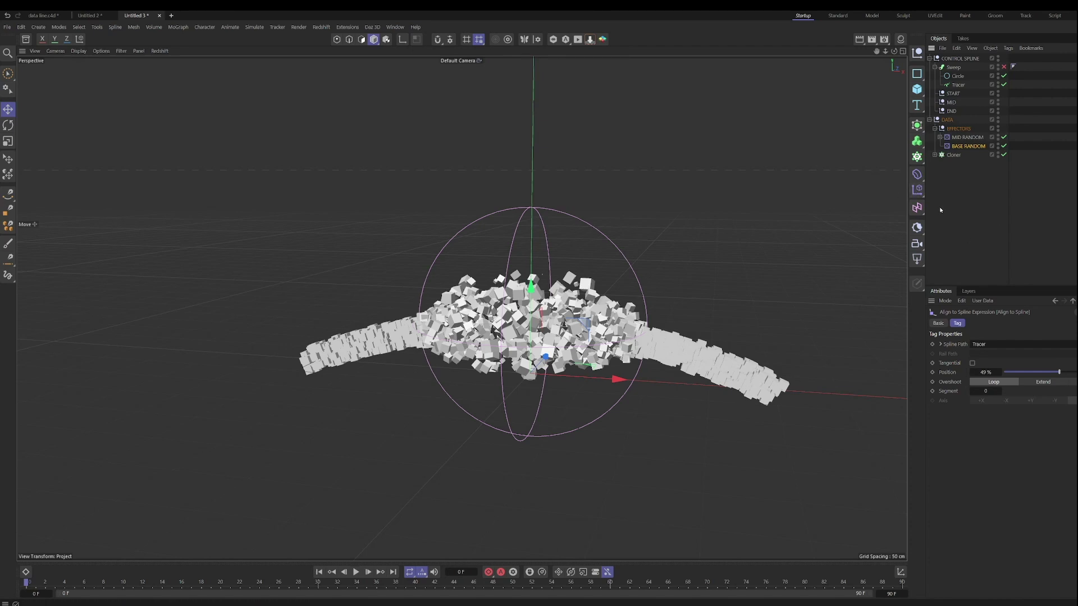
click(916, 194)
drag(947, 59, 969, 142)
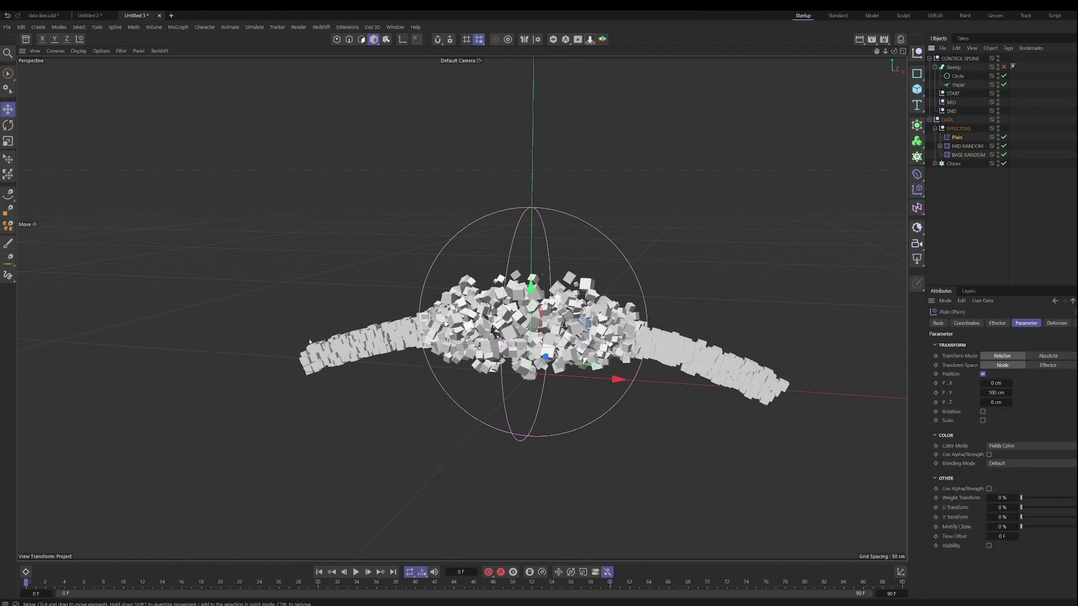
- Link Plain into the Cloner's Effectors list and disable its position offset
click(953, 163)
drag(957, 137, 991, 366)
click(957, 137)
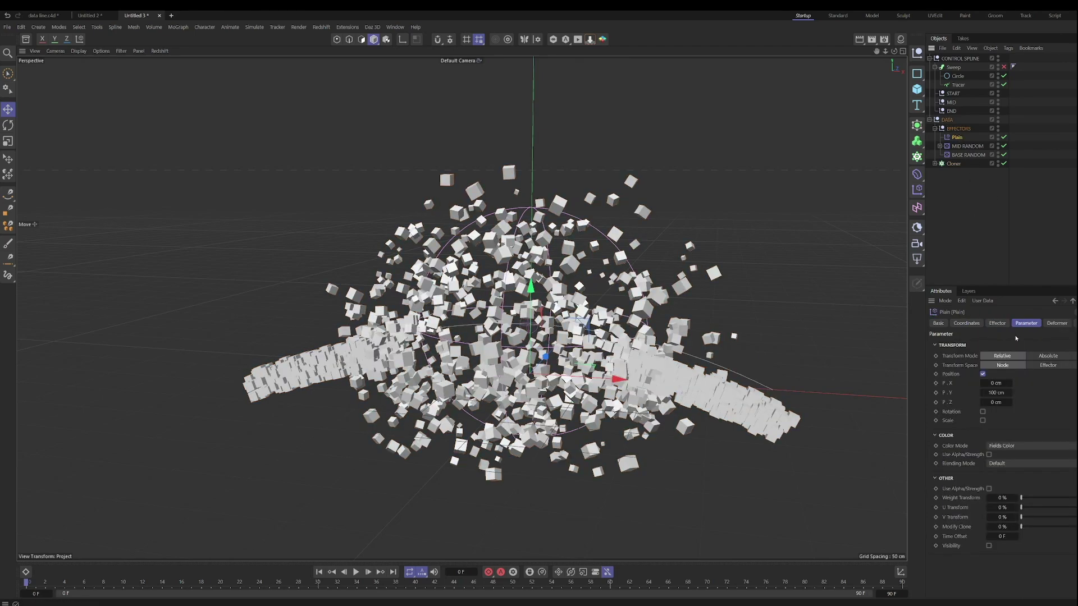
click(982, 374)
- Give Plain a uniform scale of -1 and add two Spherical Fields to its falloff
click(983, 392)
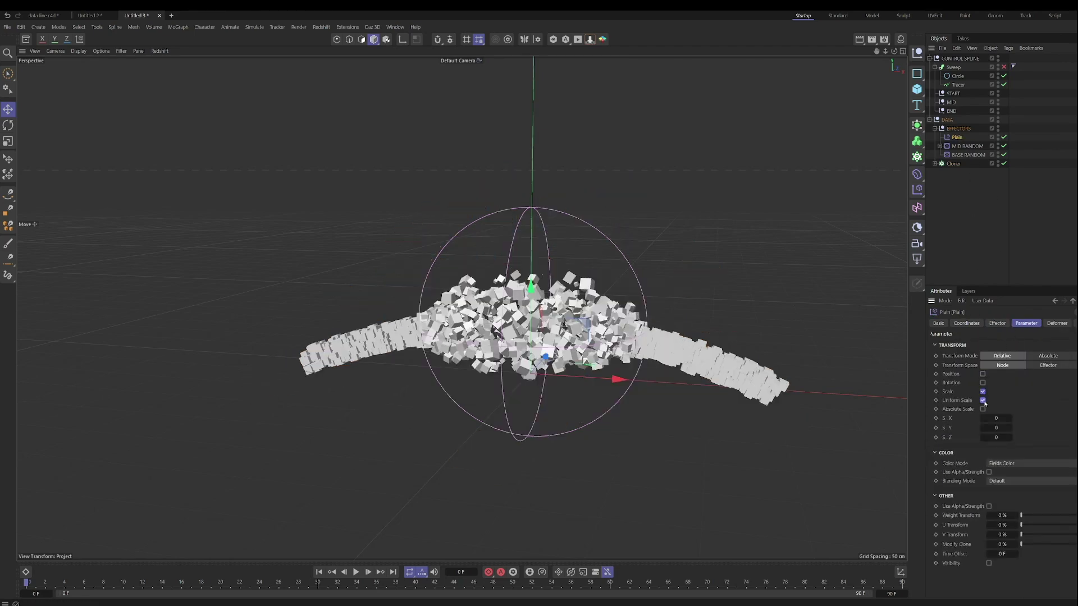
click(996, 419)
text(-1)
key(Return)
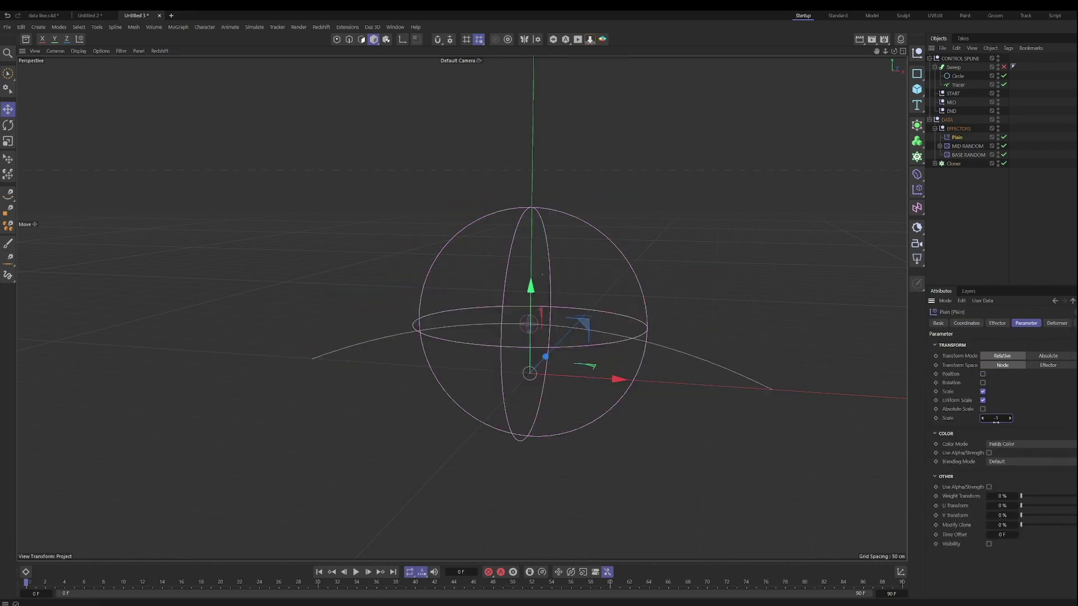
click(1074, 323)
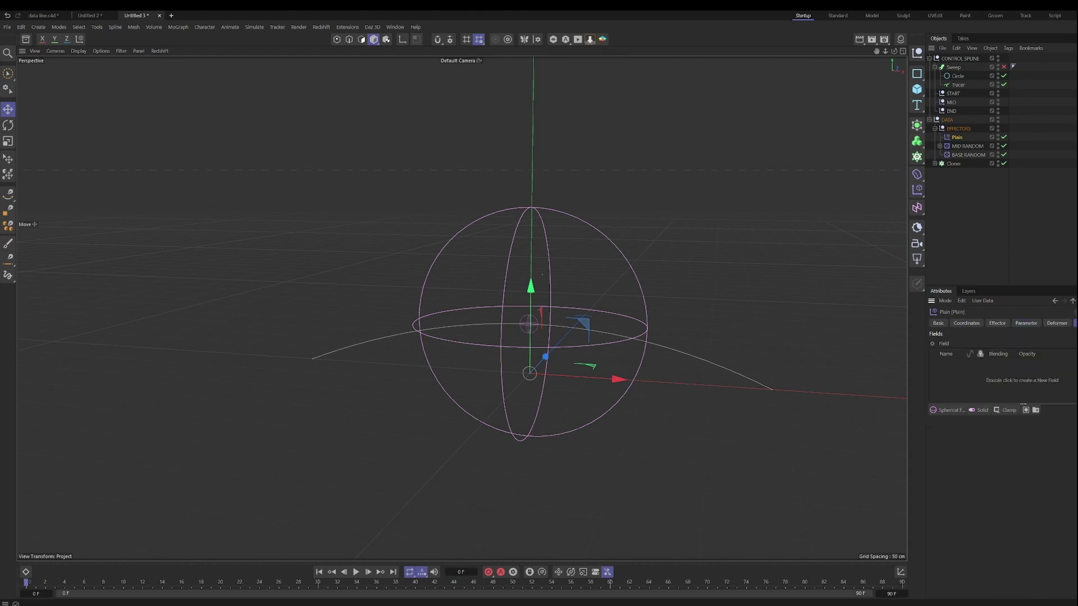
double_click(948, 411)
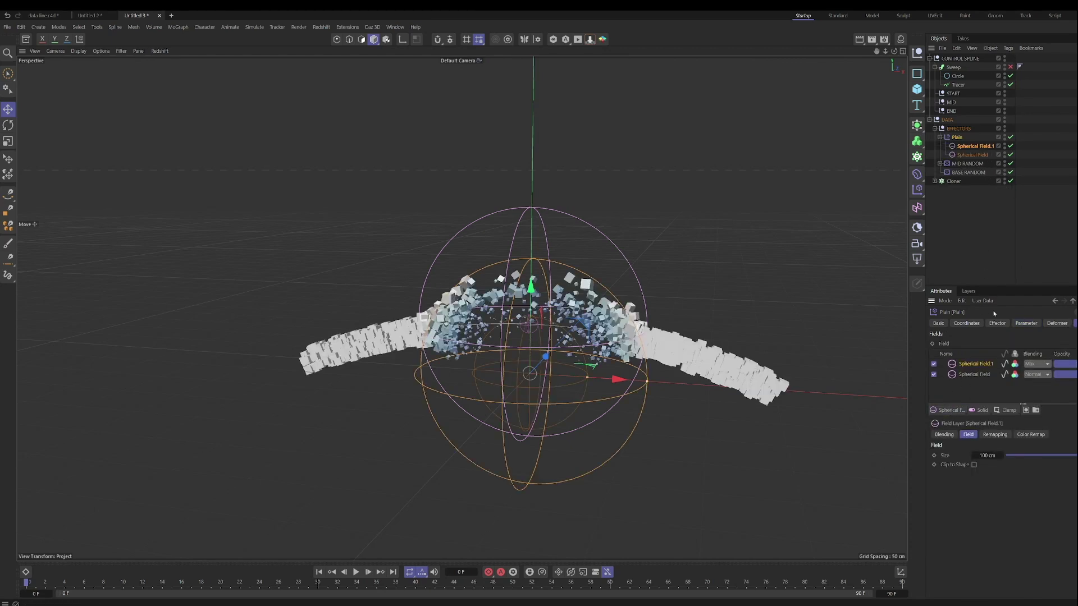
- Add an Align to Spline tag to Spherical Field.1 using the Tracer path
right_click(975, 148)
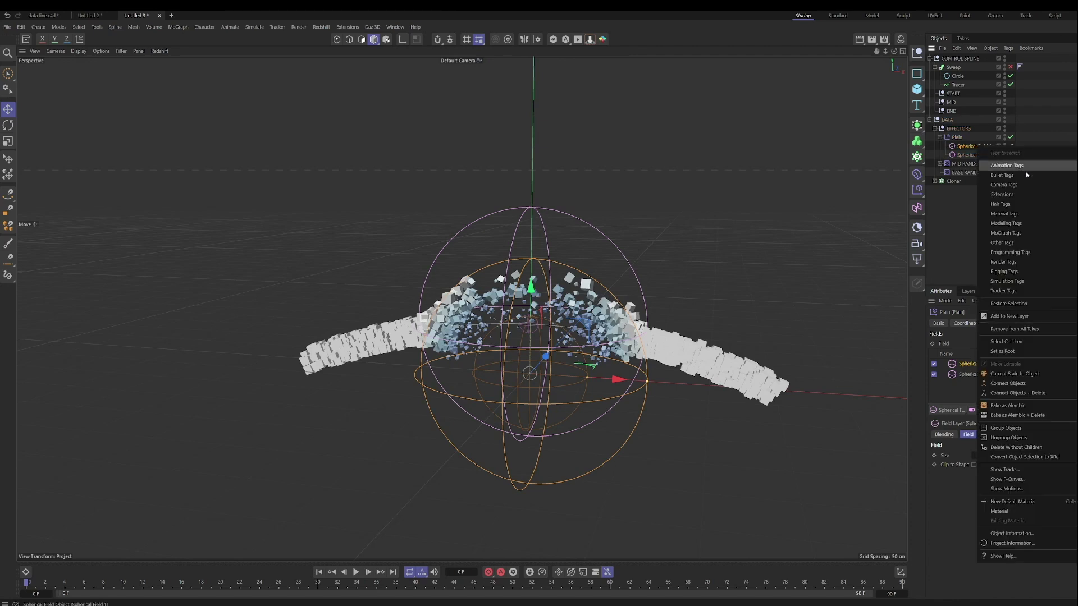
mouse_move(1017, 167)
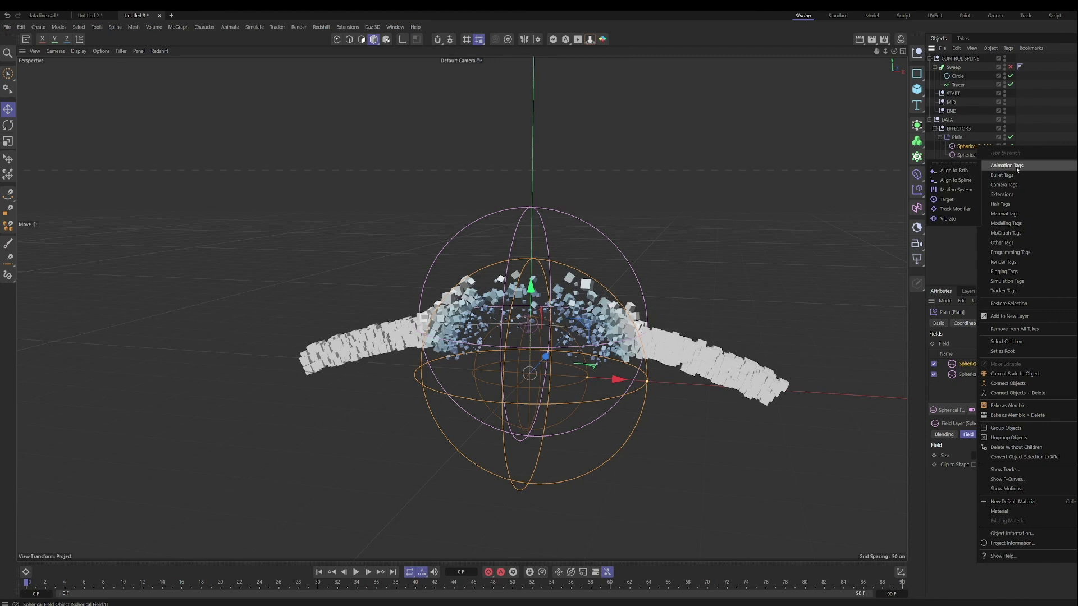
click(963, 179)
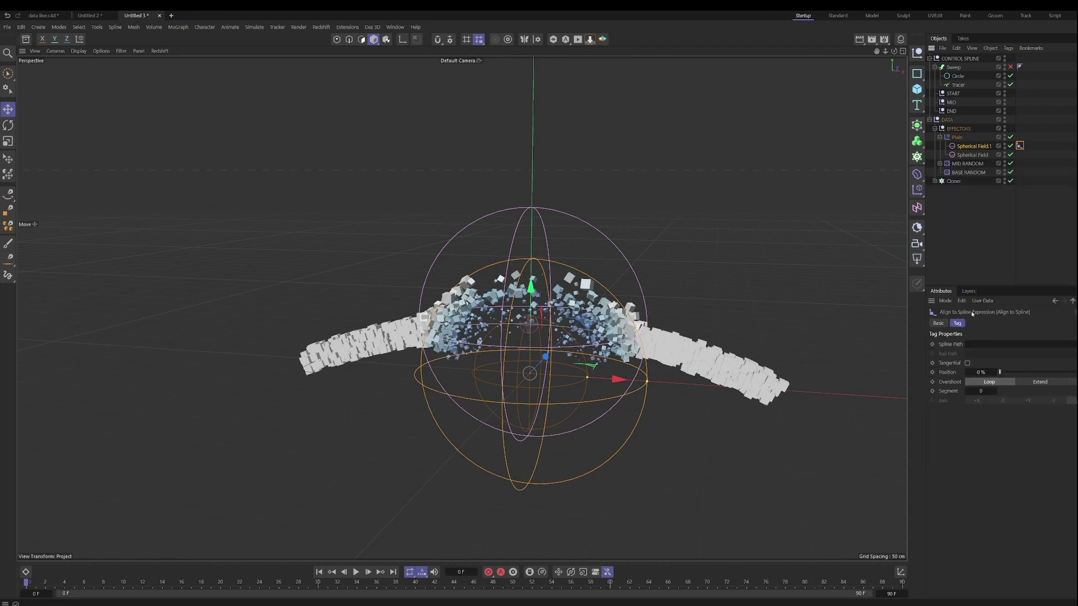
drag(958, 85, 999, 344)
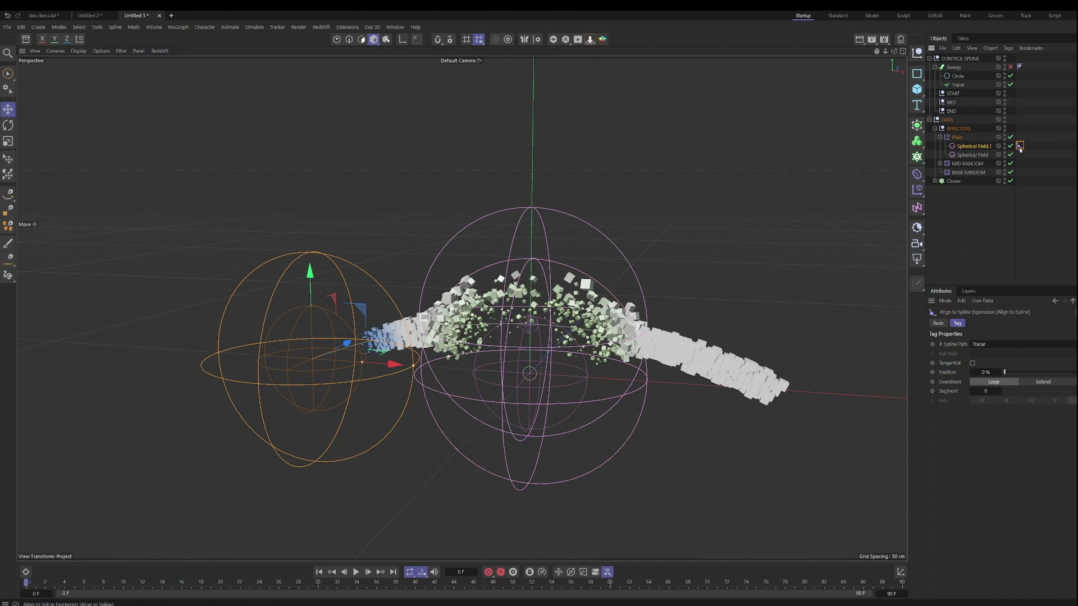
- Copy the tag to Spherical Field at 100%, and set both fields' Inner Offset to 0%
drag(1022, 159, 1020, 146)
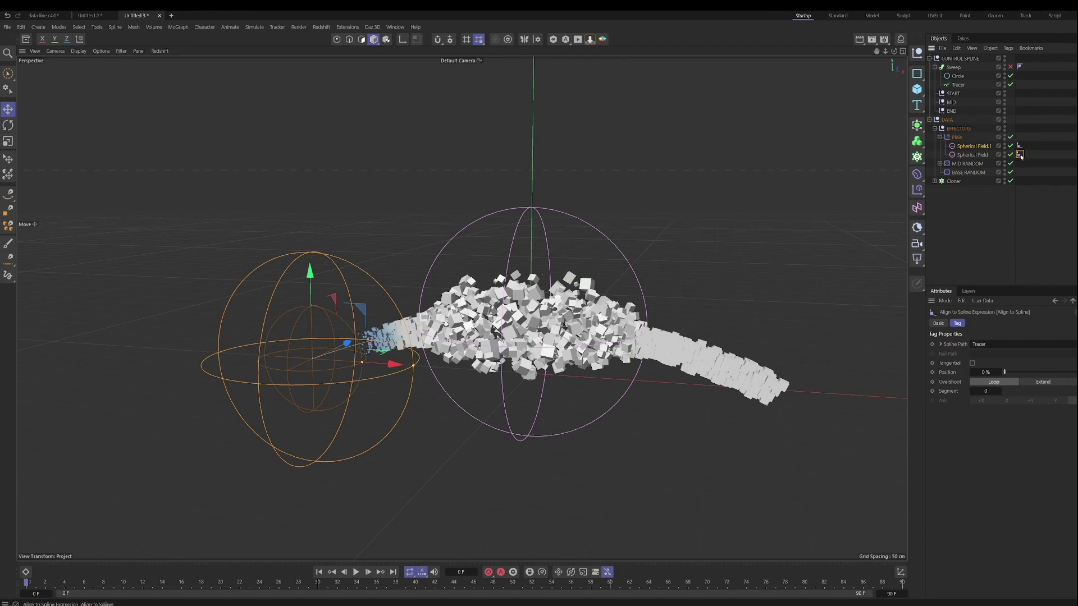
drag(1011, 376, 1075, 375)
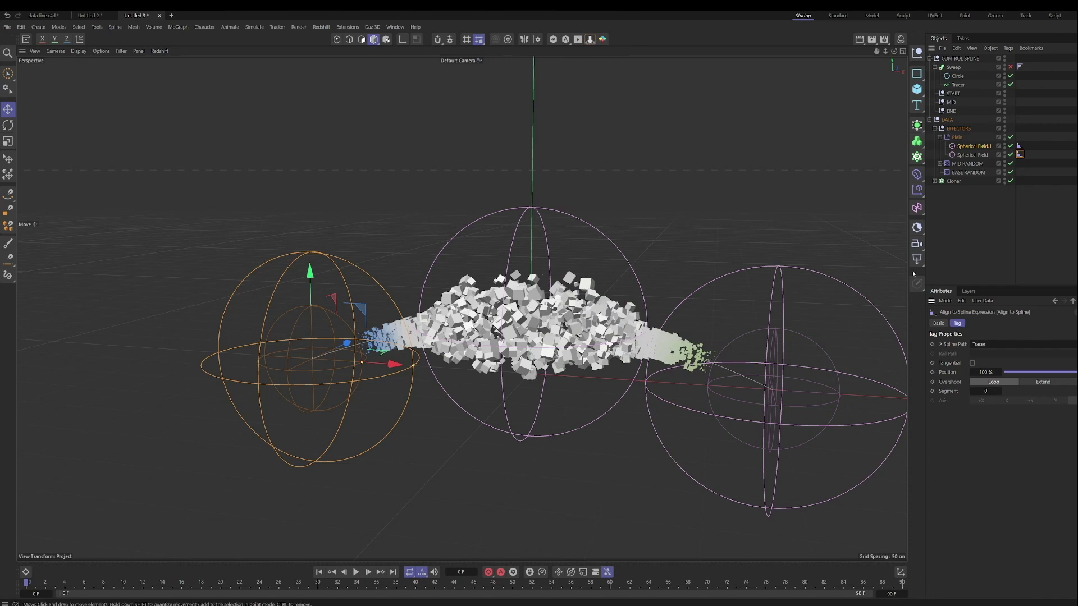
shift+click(968, 155)
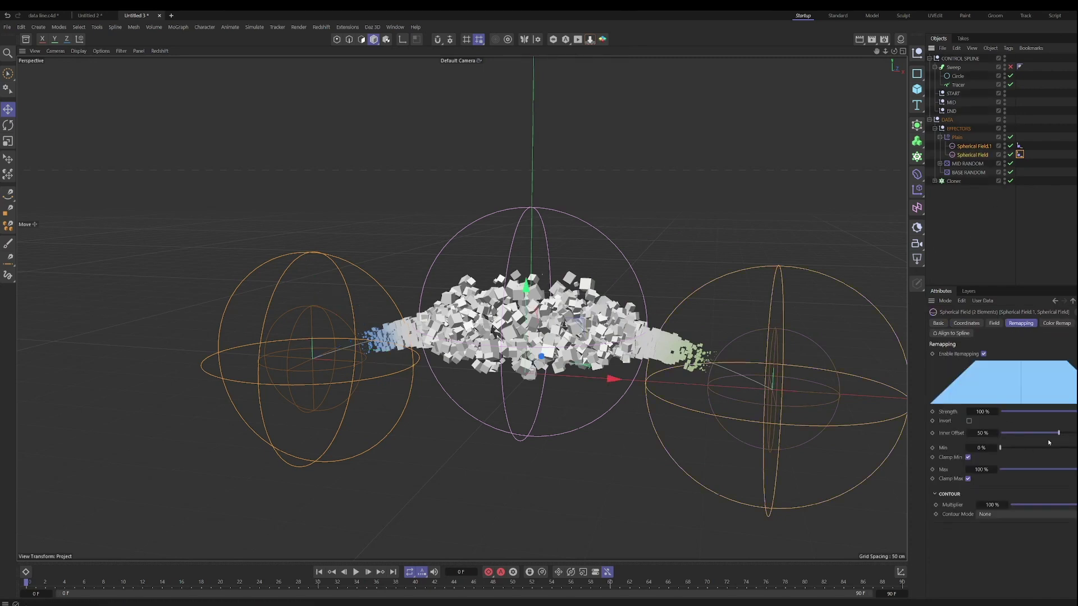
drag(1058, 433, 1001, 433)
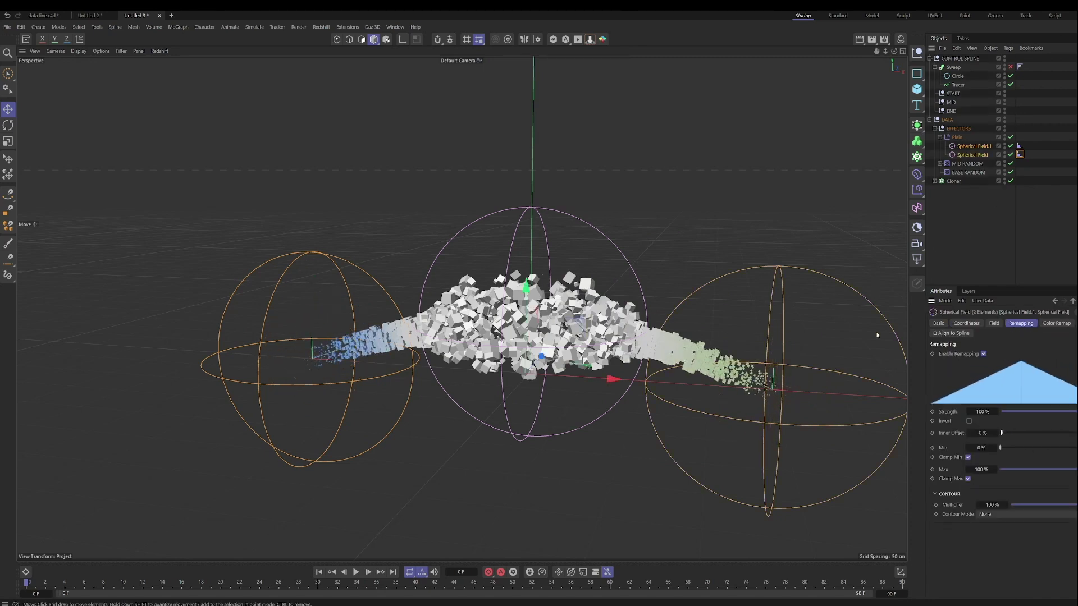
- Turn off Field, Grid and World Axis in the viewport Filter menu
click(121, 51)
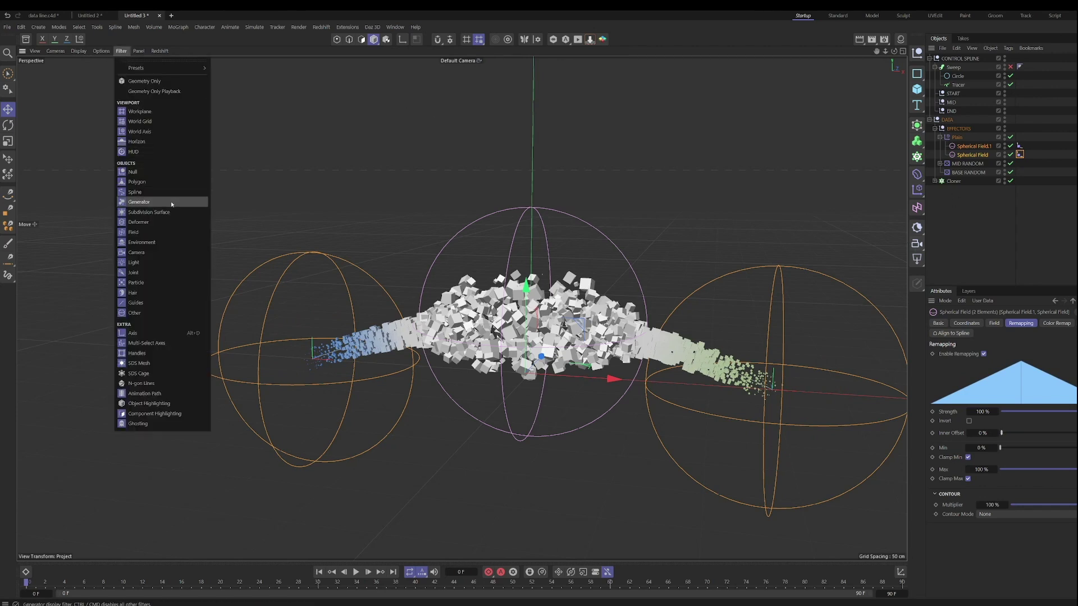
click(151, 232)
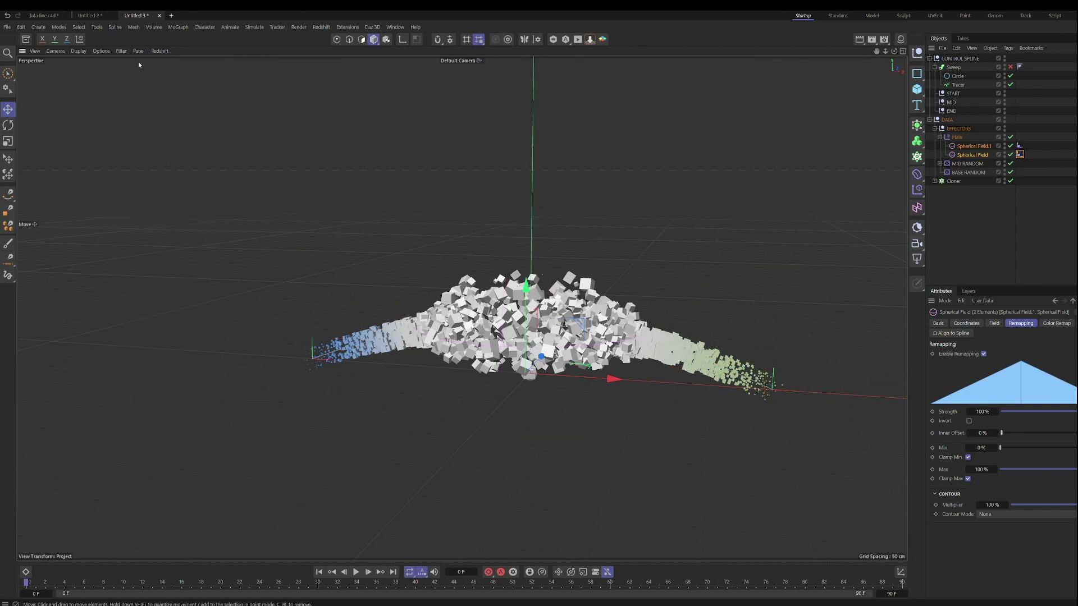
click(121, 51)
click(148, 116)
click(121, 50)
click(151, 131)
- Deselect, orbit the camera and preview frames 8 and 0 of the tapering cube band
click(965, 224)
alt+drag(758, 264, 544, 268)
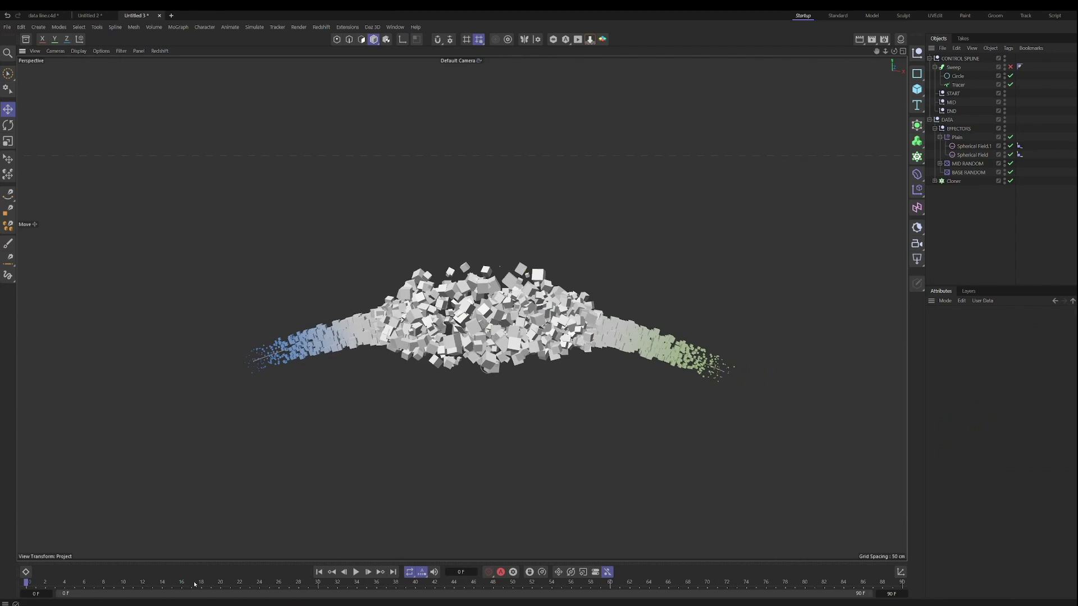
click(104, 583)
click(26, 582)
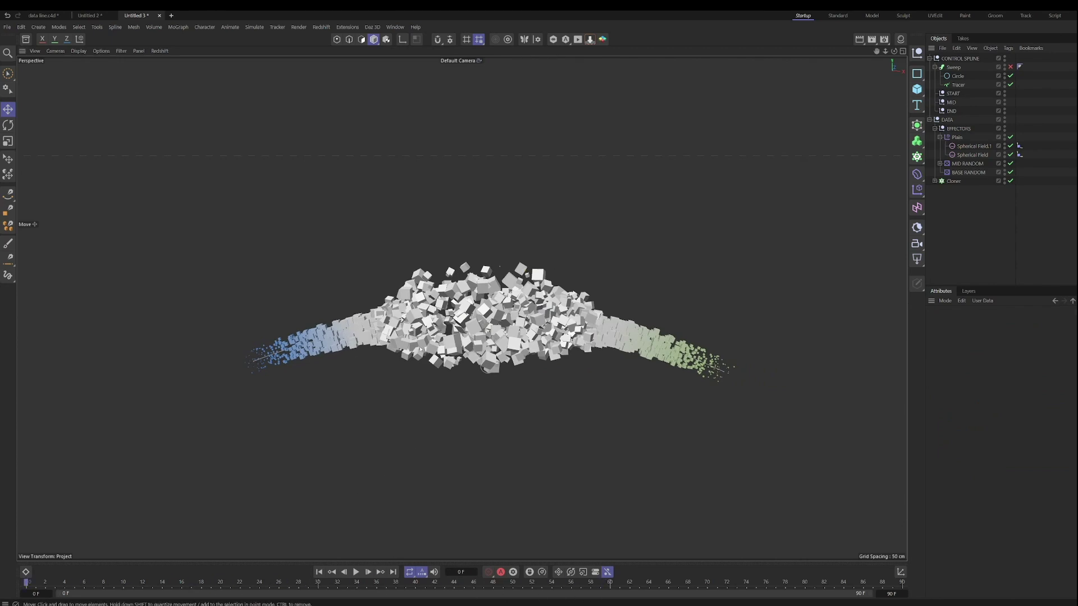
alt+drag(564, 373, 572, 377)
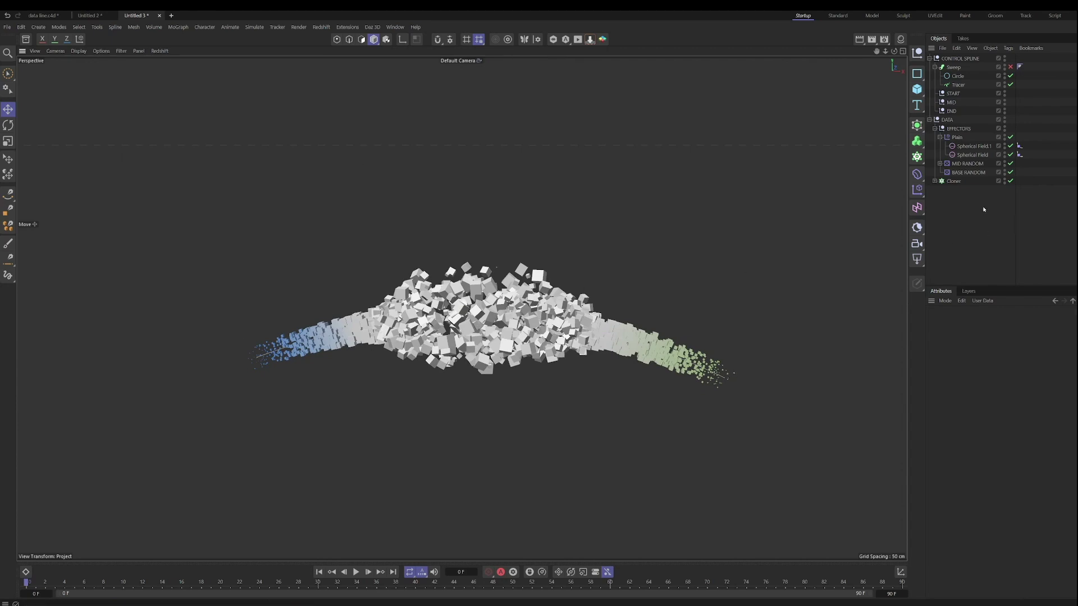
- Add a Constraint tag to Spherical Field.1 with Transform enabled and START as its target
click(1019, 145)
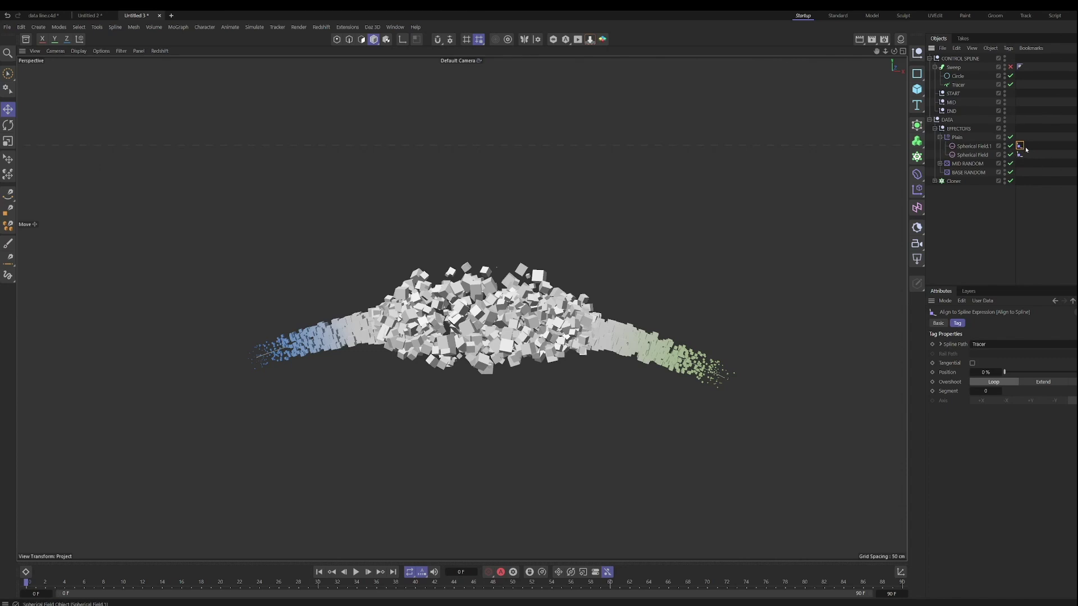
click(986, 146)
right_click(986, 147)
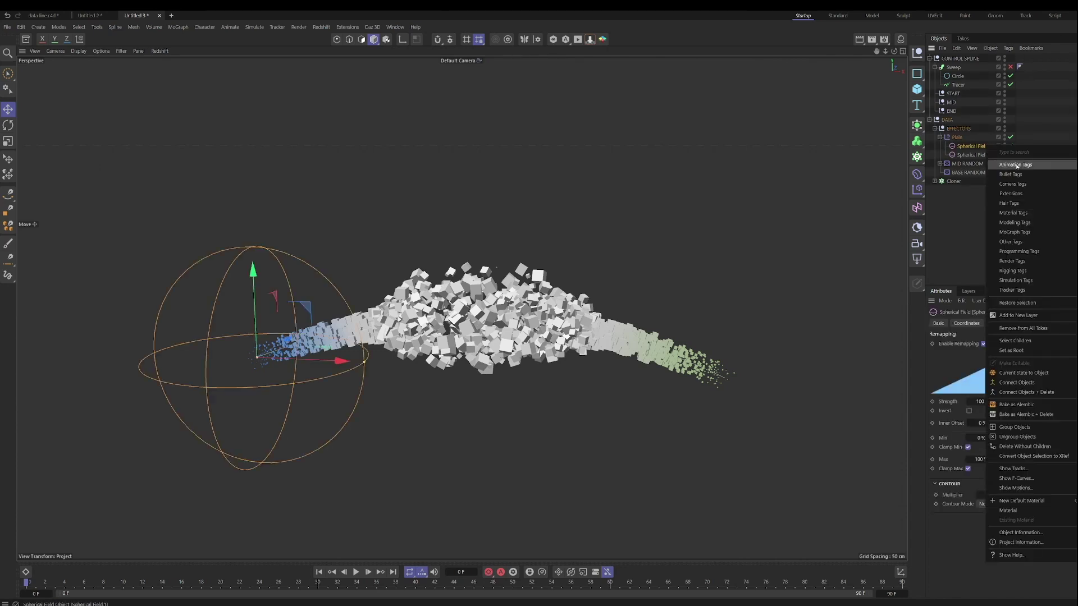
mouse_move(1027, 264)
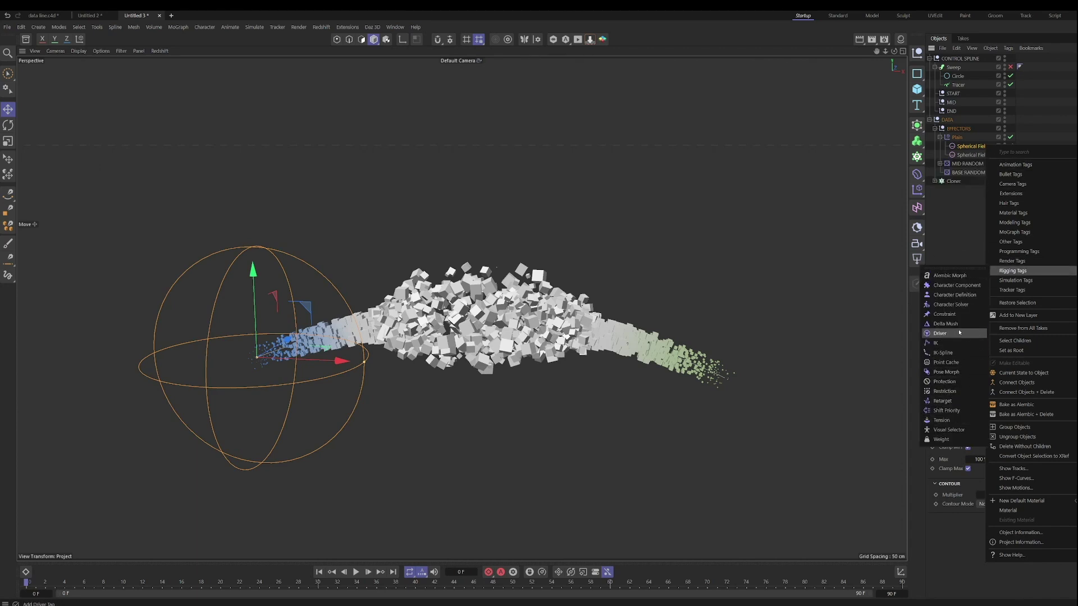
click(944, 315)
click(981, 407)
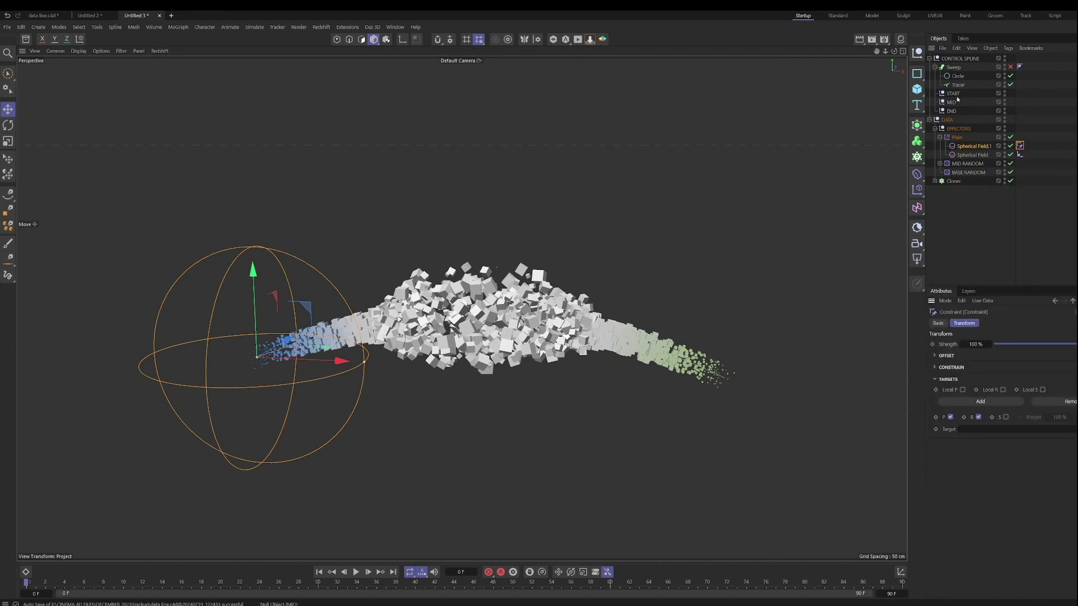
drag(953, 93, 975, 431)
drag(951, 110, 942, 130)
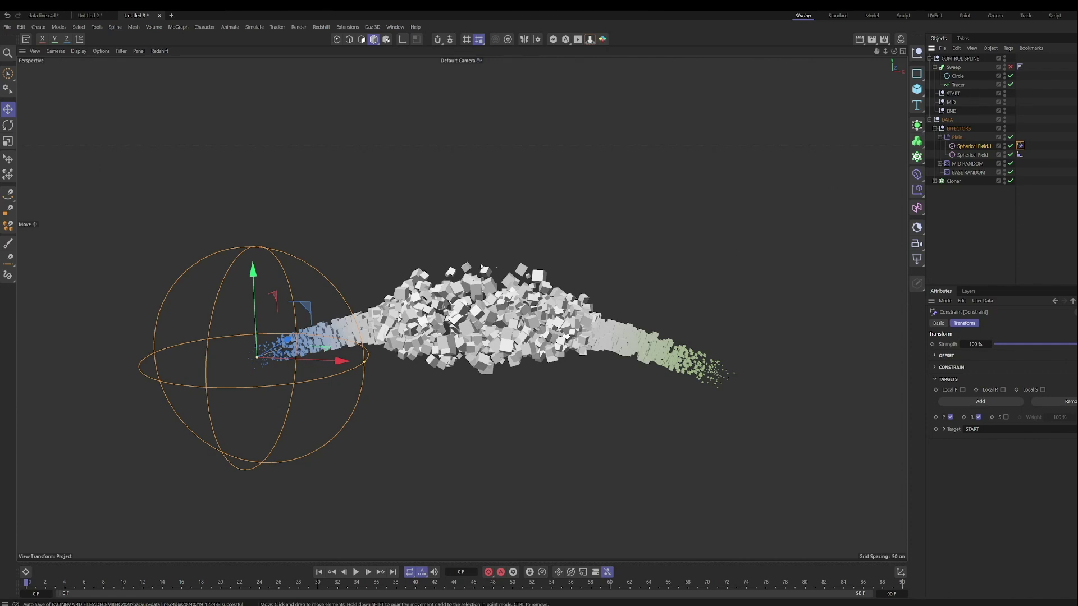
- Move the START null up and sideways so the cube trail reshapes around it
click(953, 93)
drag(320, 314, 289, 364)
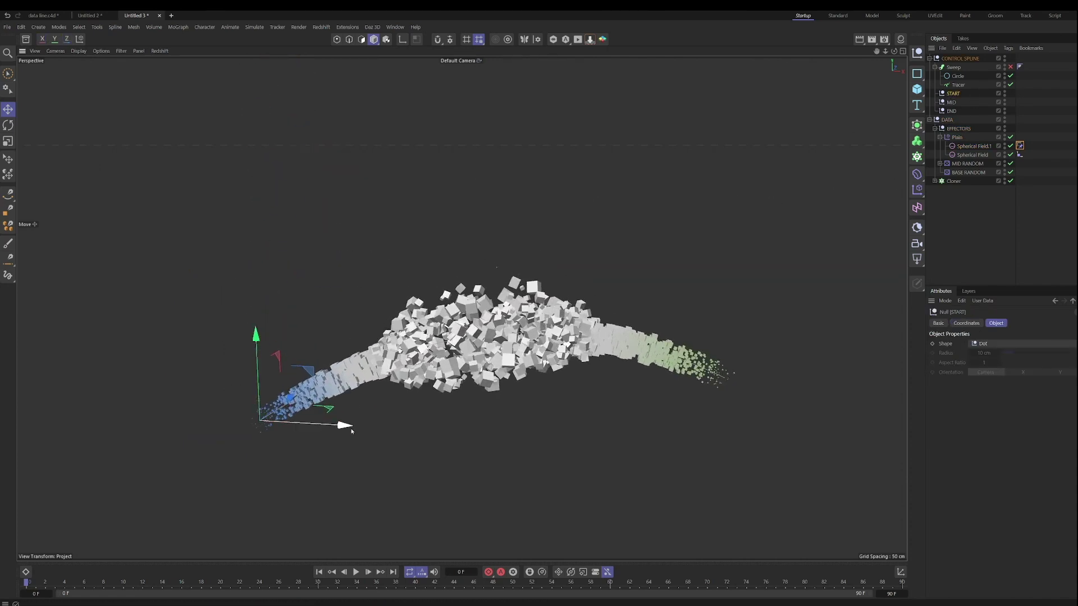
drag(347, 431, 429, 430)
drag(350, 338, 354, 240)
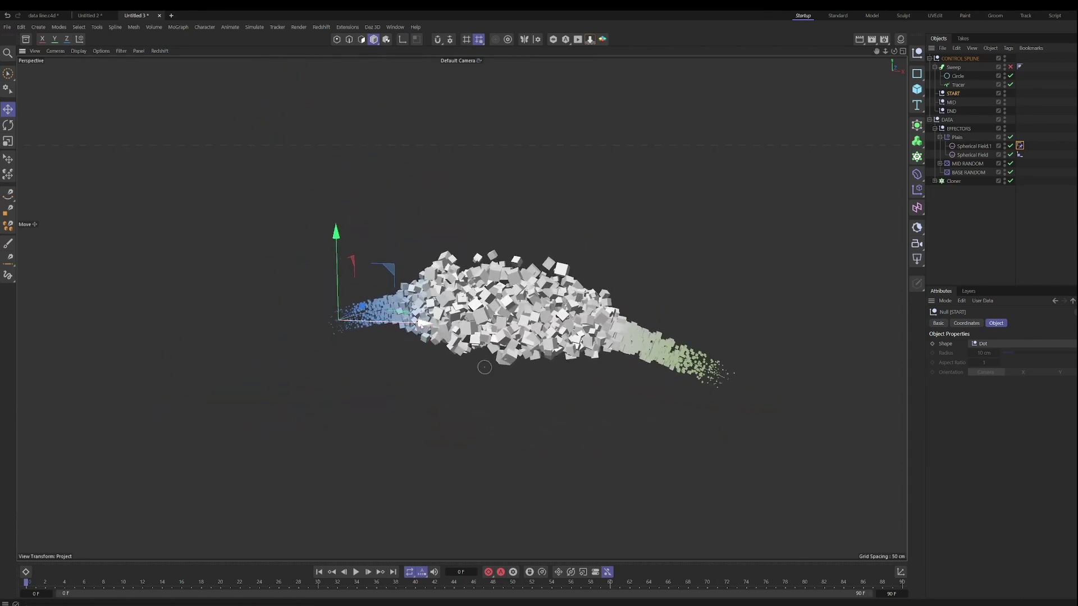
drag(422, 323, 358, 321)
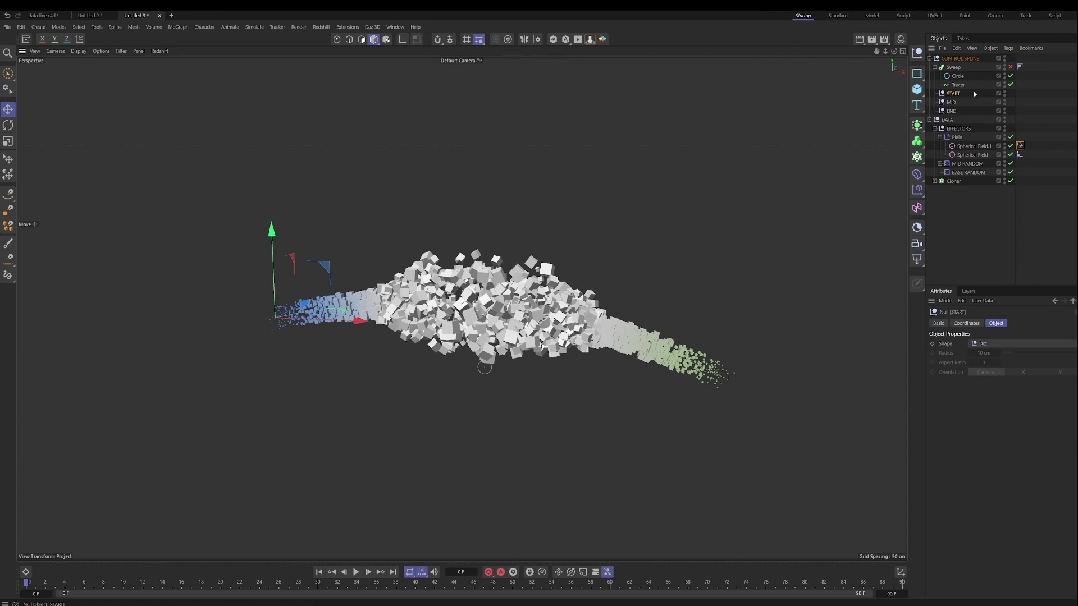
- Re-enable the Sweep, check the data line reference scene, then collapse Sweep in Untitled 3
click(1011, 67)
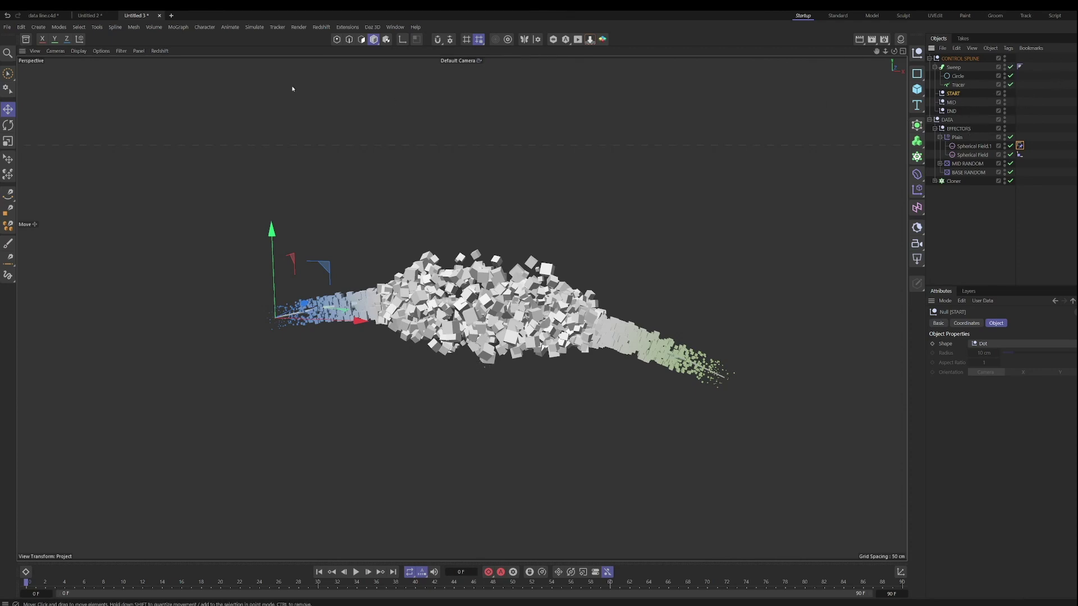
click(37, 16)
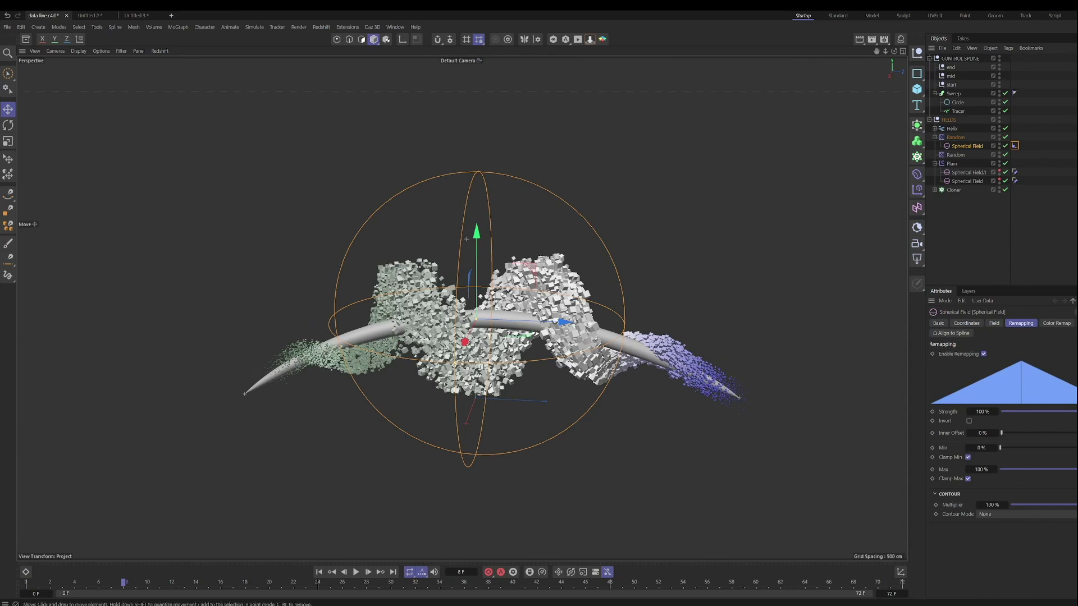
click(136, 15)
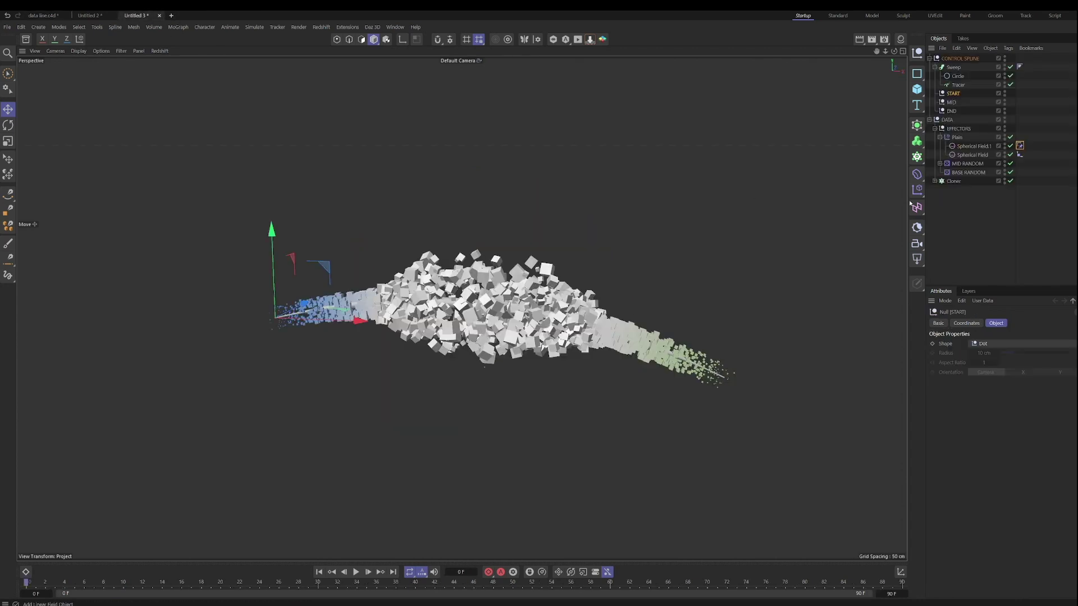
click(935, 68)
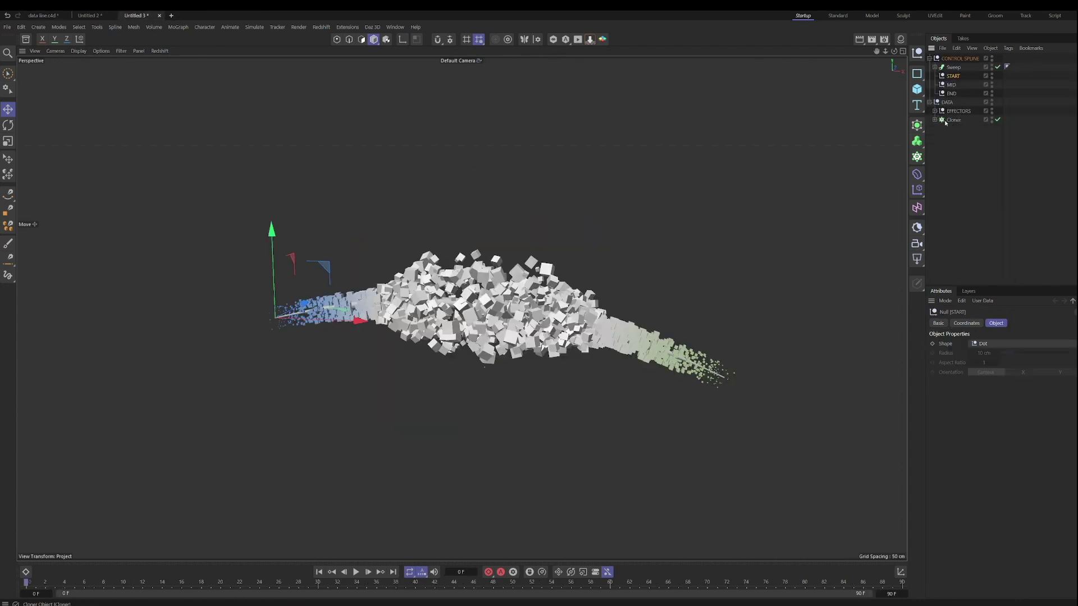
- Add a ZY-plane Helix with 20 cm radii, 421 cm height and -528° start angle inside DATA
click(917, 74)
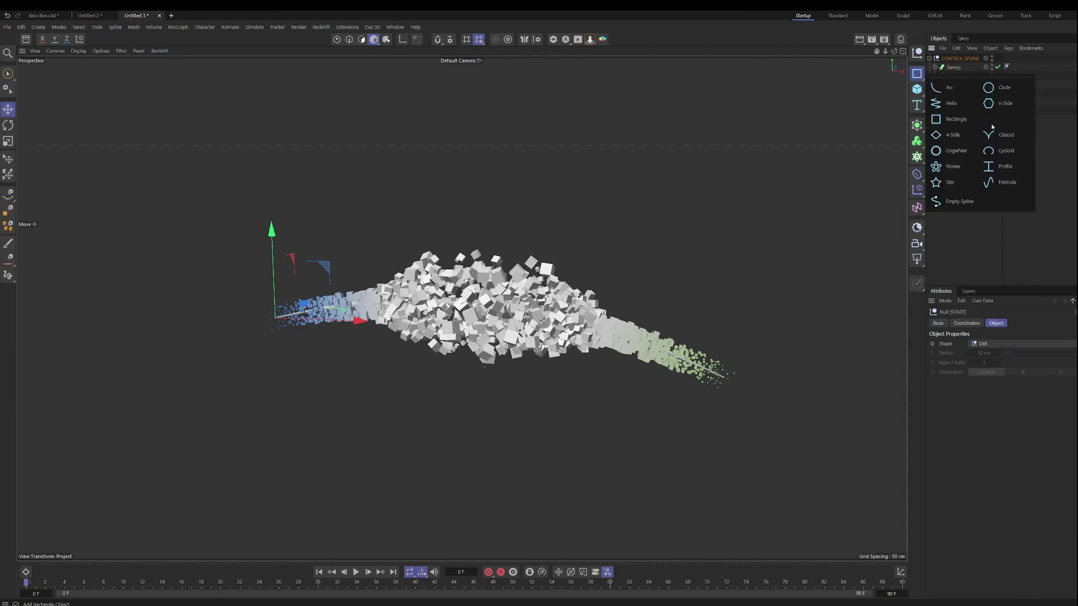
click(949, 103)
click(1065, 420)
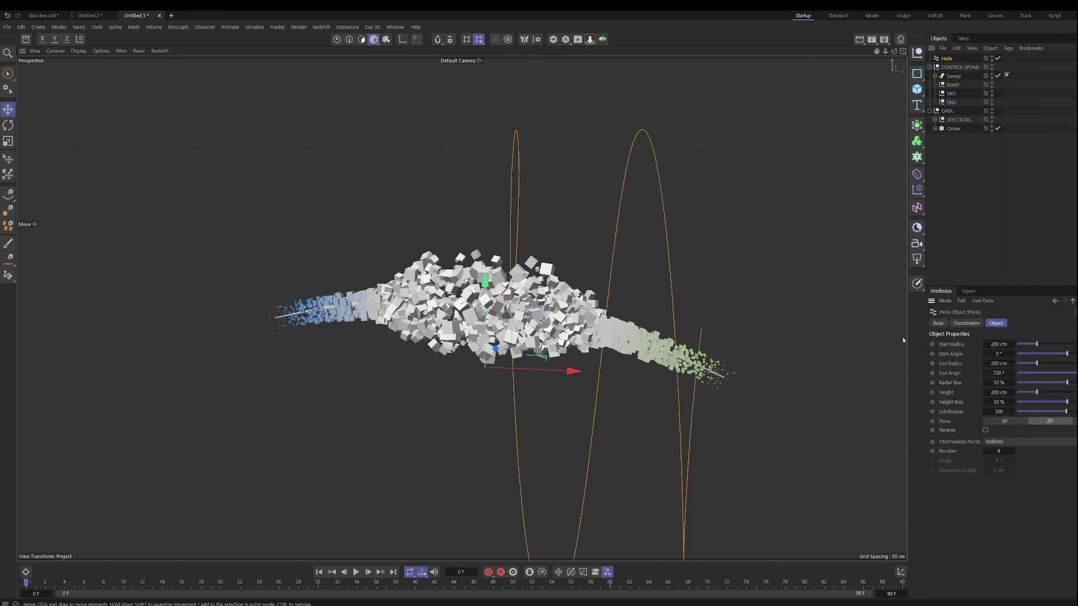
drag(1037, 345, 370, 351)
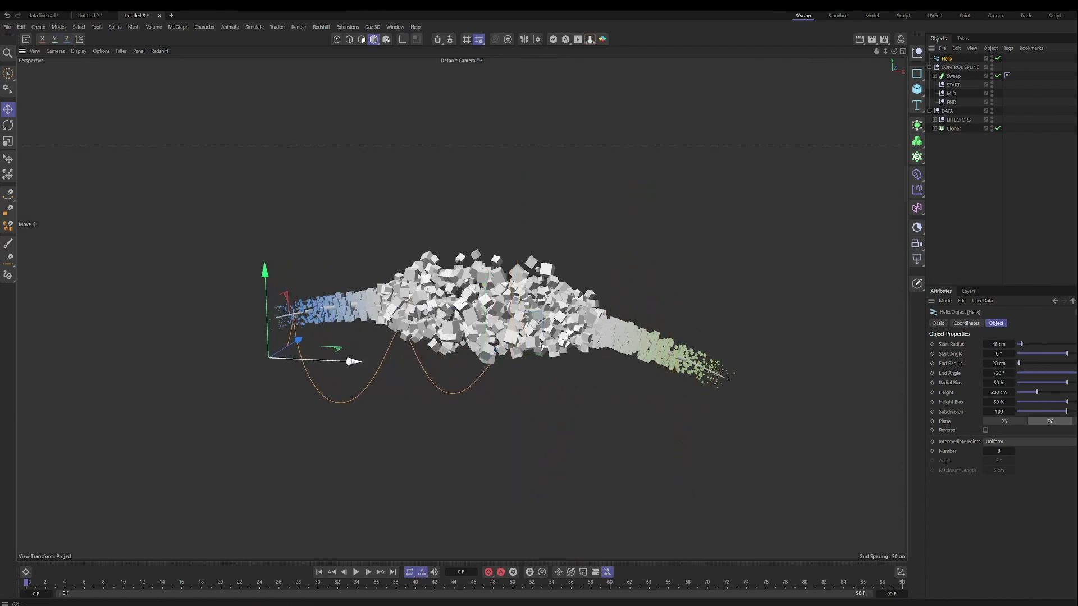
drag(1037, 392, 1060, 397)
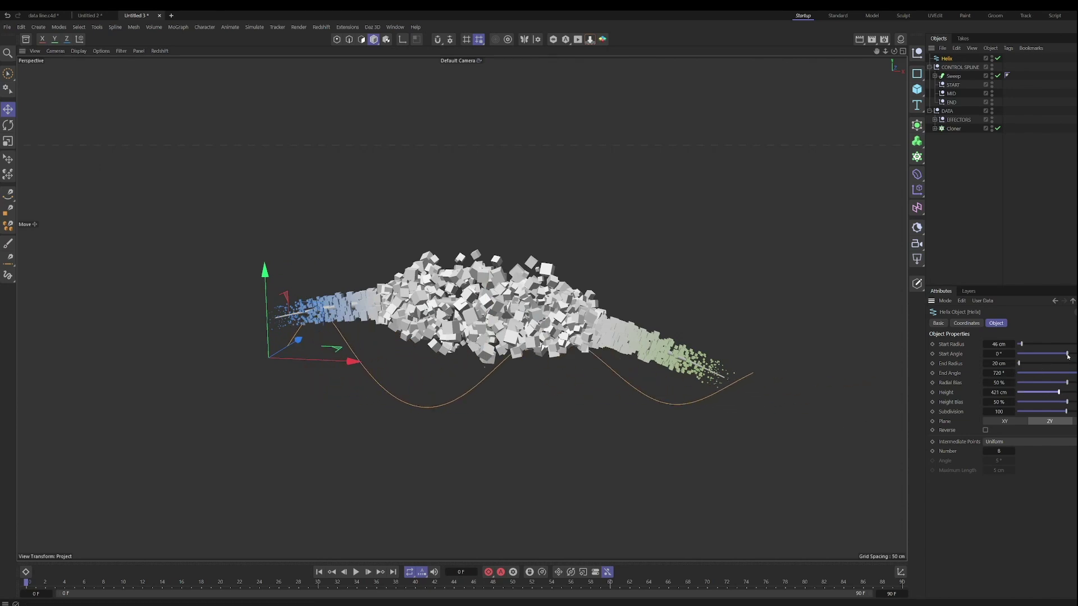
drag(1068, 356, 1020, 345)
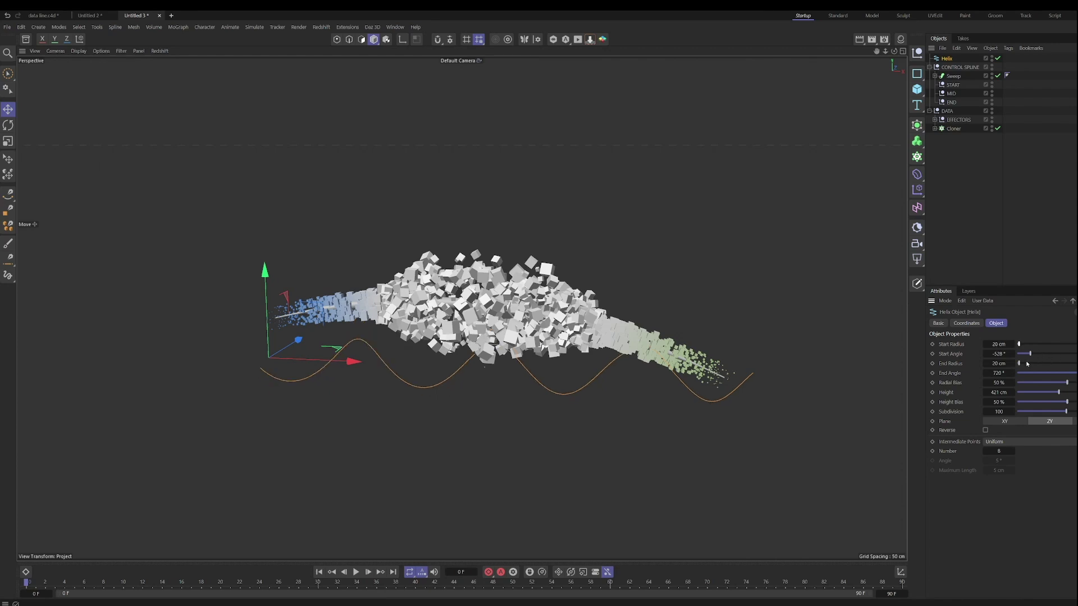
drag(946, 59, 949, 111)
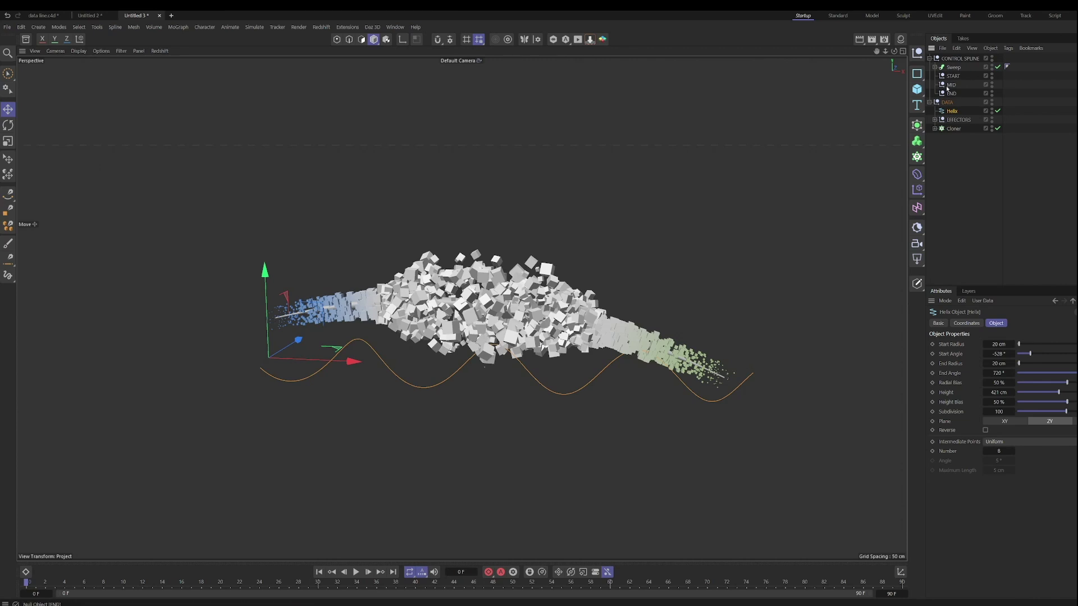
- Add a Spline Wrap deformer under Helix that uses the Tracer as its spline
click(935, 67)
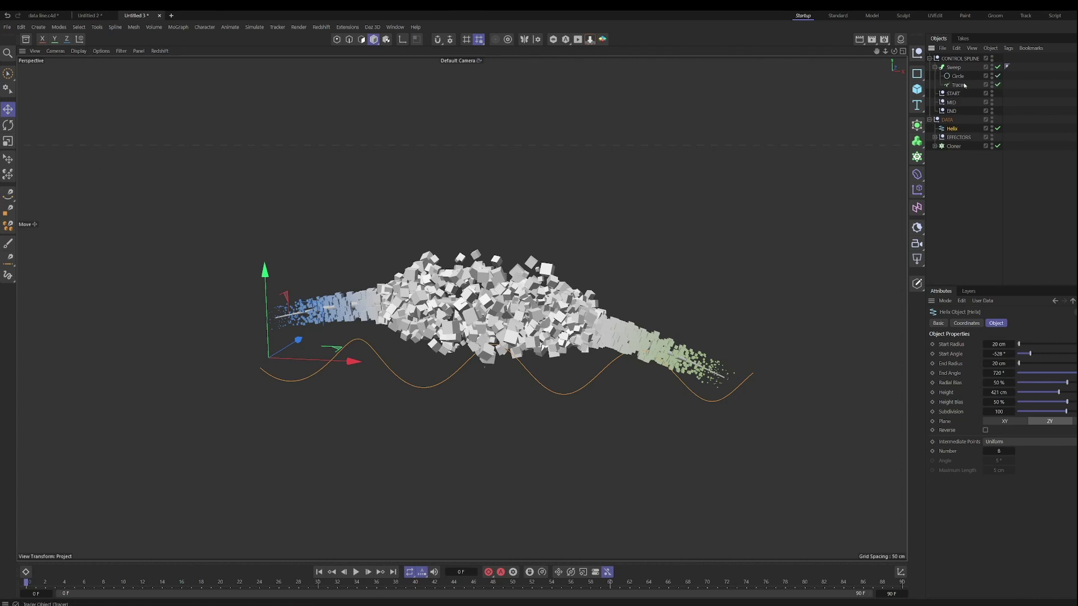
click(917, 174)
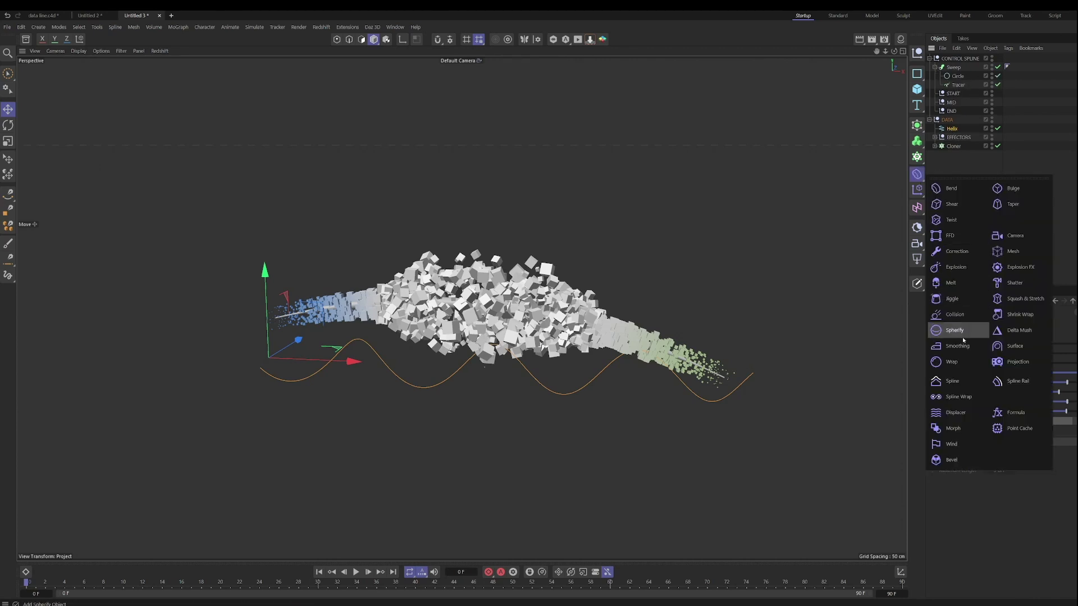
click(958, 397)
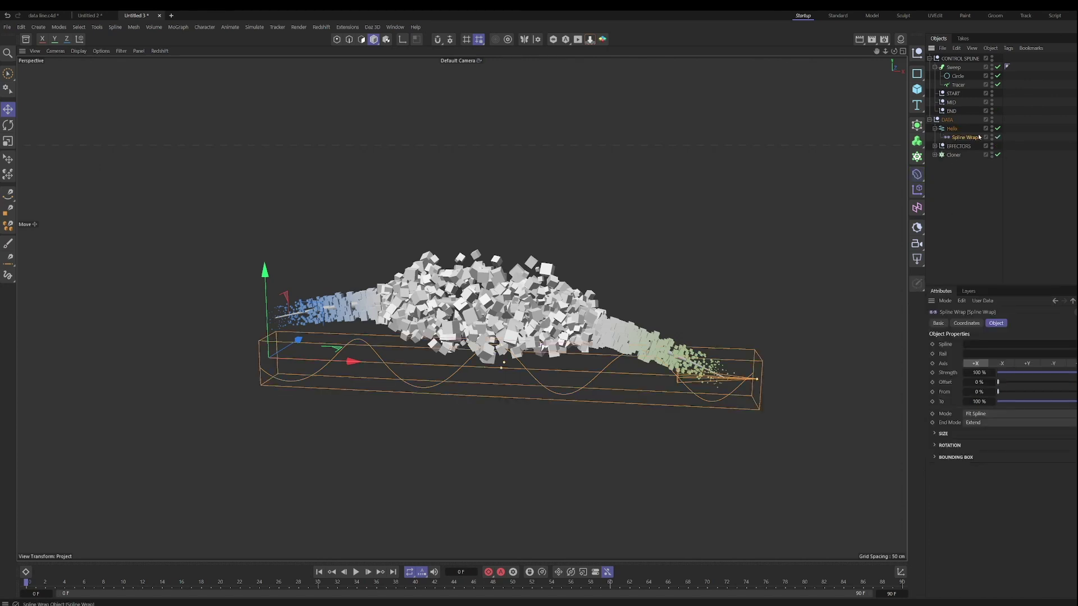
drag(959, 86, 987, 346)
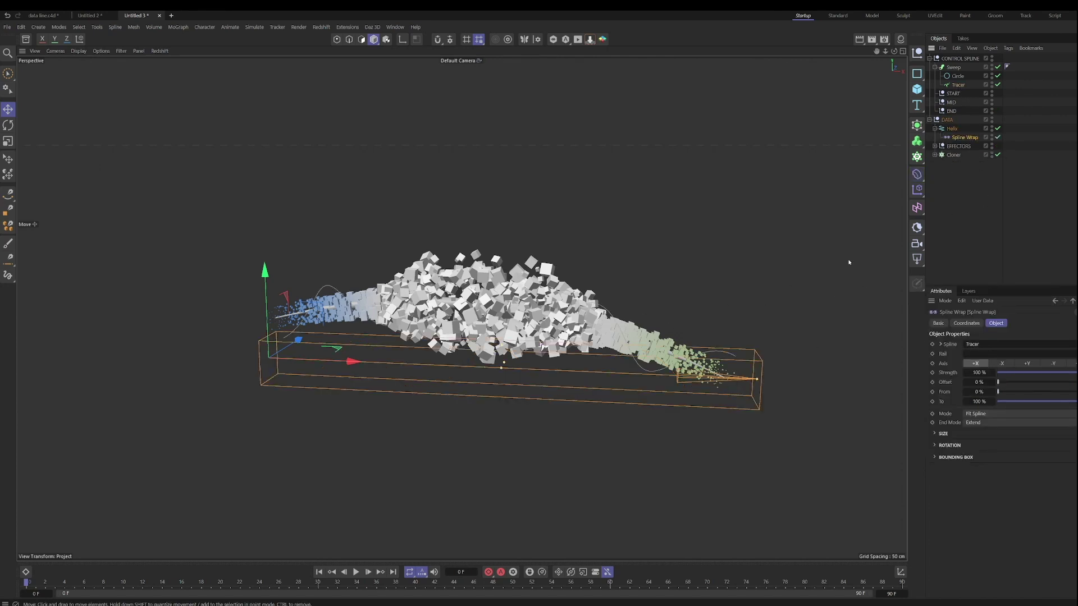
click(643, 271)
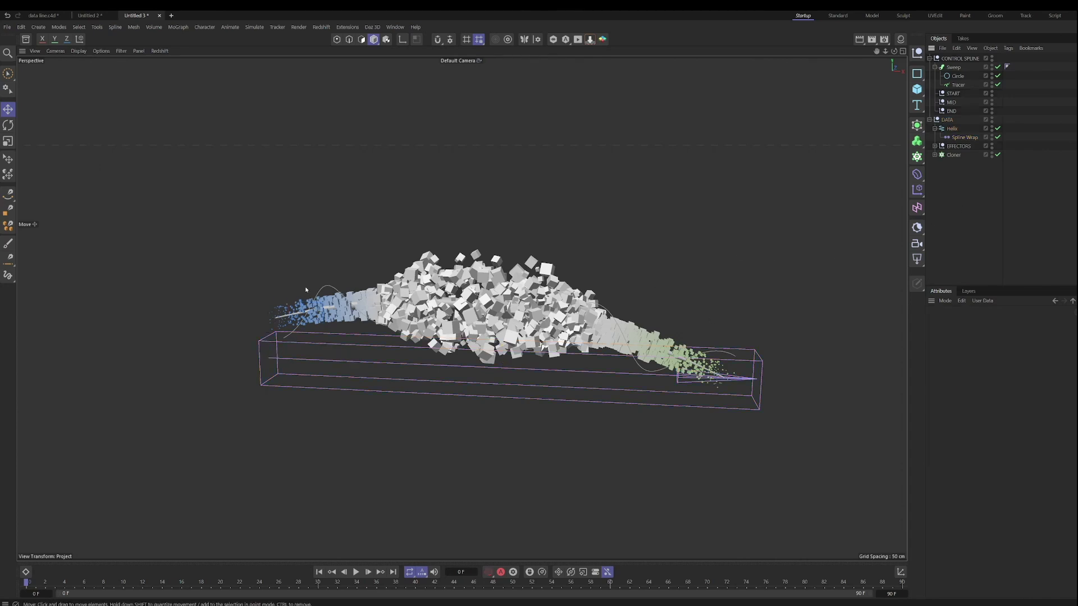
click(139, 51)
- Hide deformers in the viewport filter and move the END null to flatten the cube trail
mouse_move(121, 50)
click(152, 222)
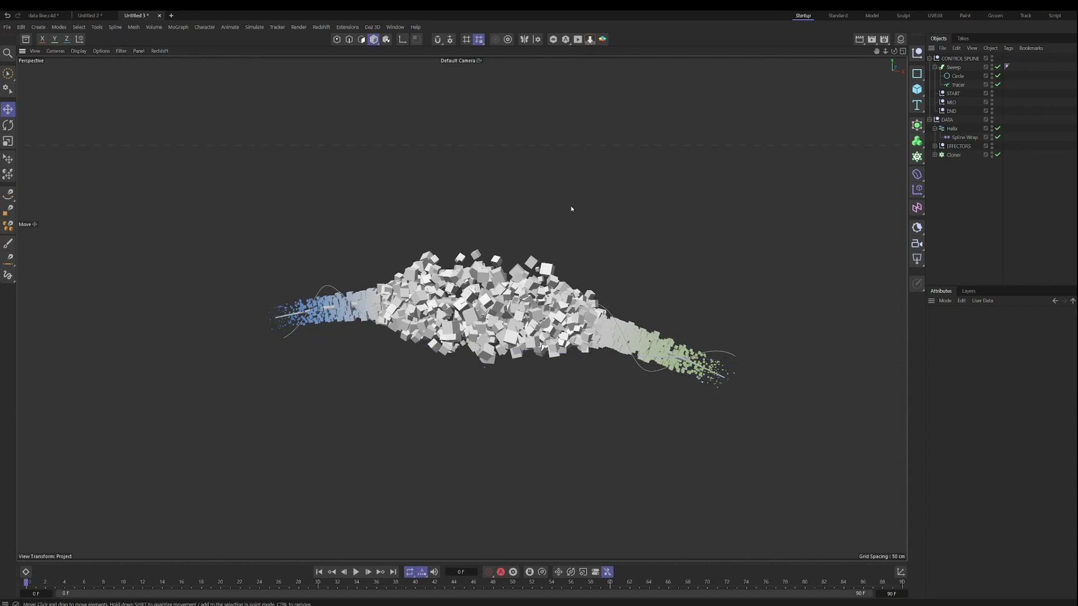
click(955, 113)
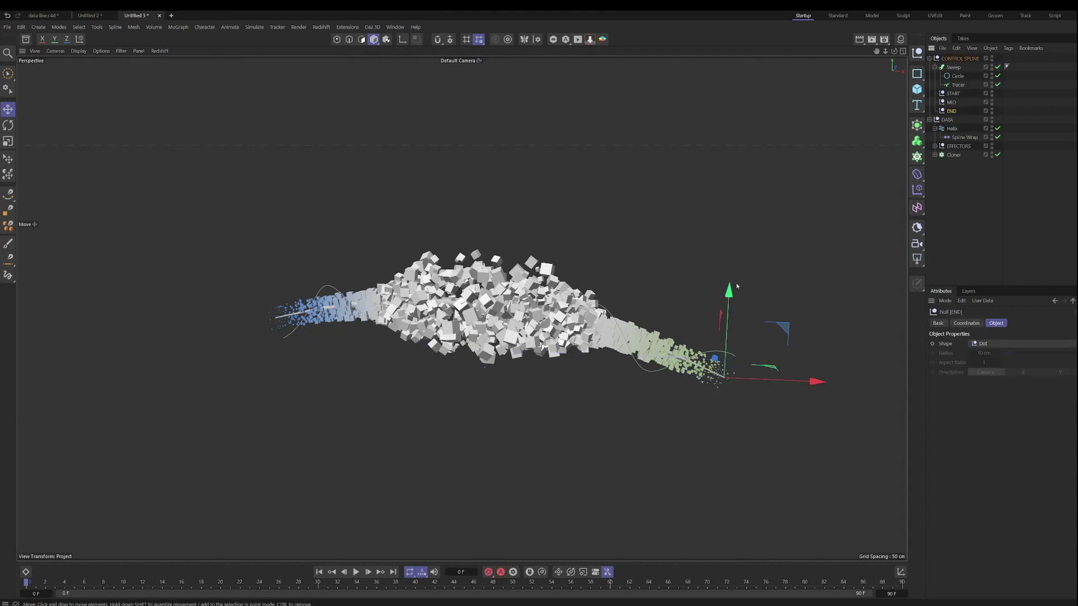
mouse_move(797, 292)
alt+mouse_down()
mouse_move(807, 175)
mouse_move(404, 166)
mouse_move(677, 169)
mouse_move(813, 191)
alt+mouse_up()
drag(736, 154, 770, 112)
mouse_move(811, 169)
mouse_down()
mouse_move(955, 165)
mouse_move(783, 160)
mouse_move(817, 145)
mouse_move(823, 111)
mouse_move(720, 97)
mouse_move(328, 80)
mouse_move(809, 152)
mouse_up()
drag(724, 85, 741, 258)
- Set the Helix point Number to 28 and reposition END to reshape the helix and cubes
click(952, 129)
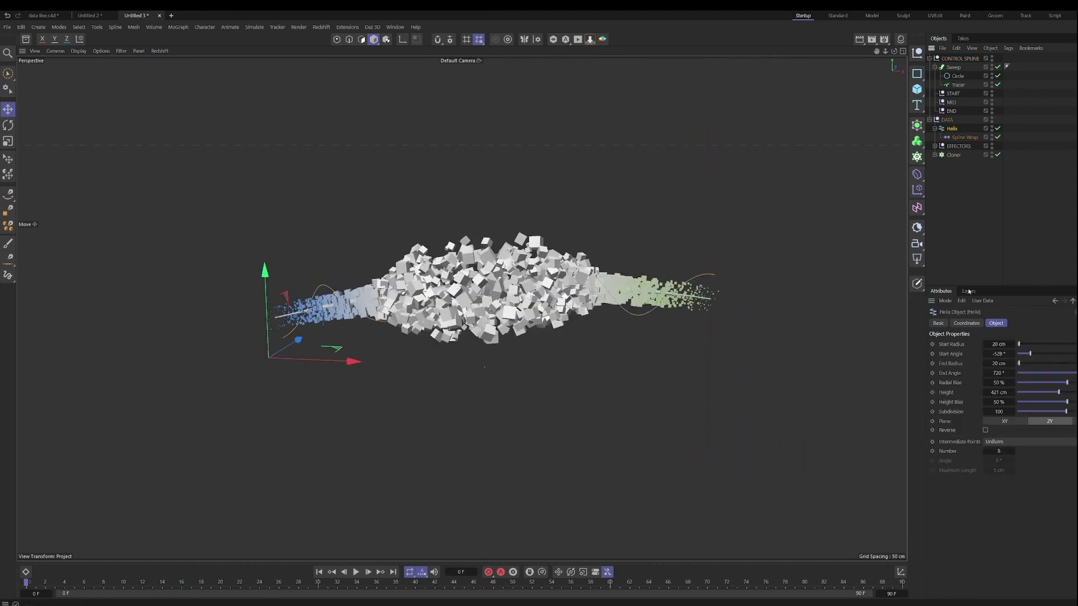
double_click(1013, 453)
text(28)
click(951, 112)
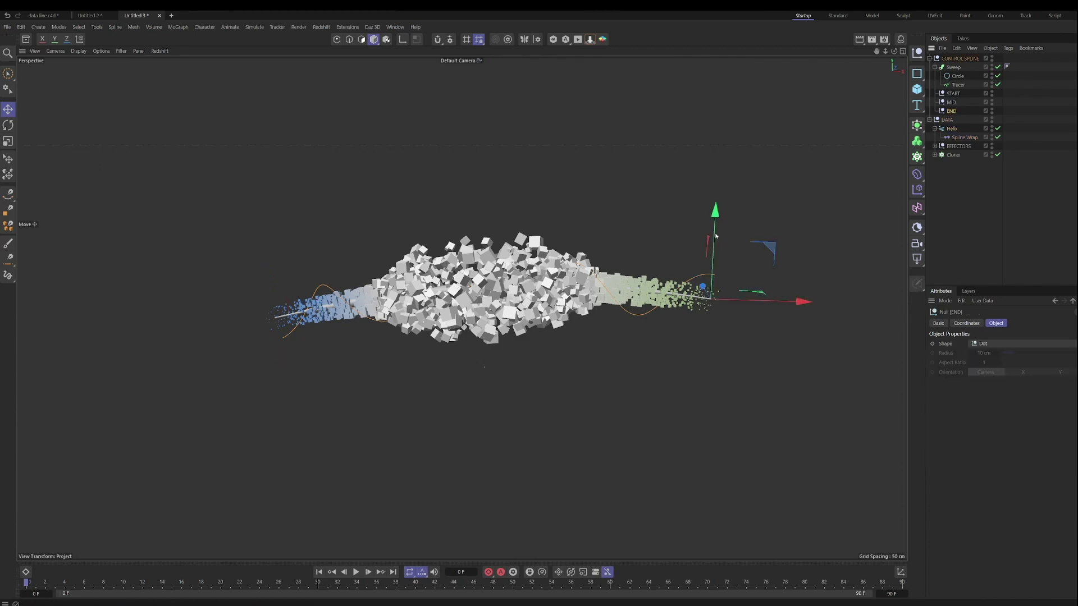
drag(712, 224, 696, 186)
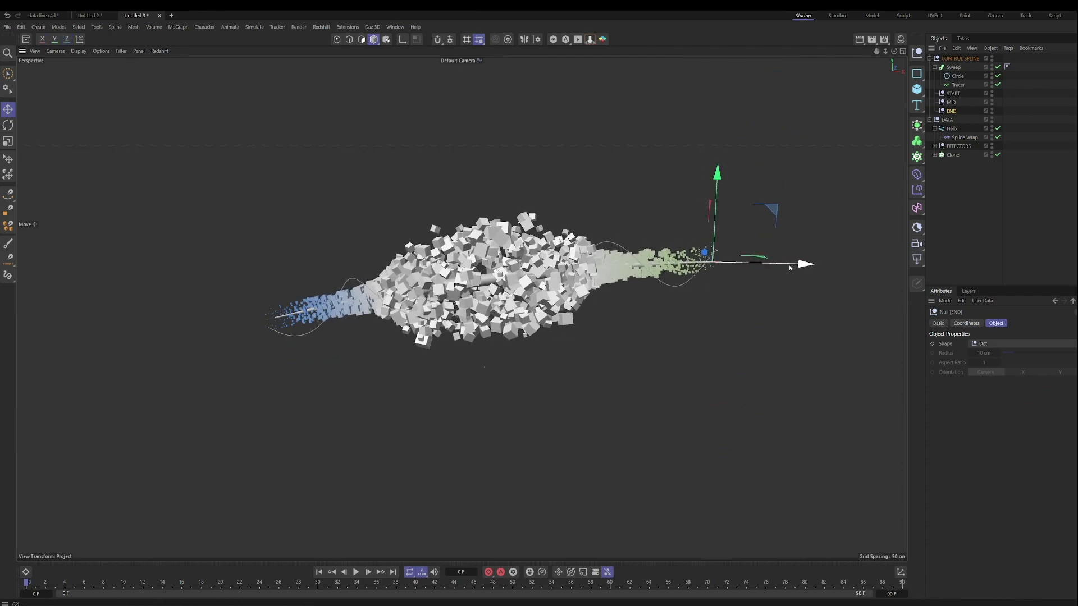
drag(794, 264, 858, 261)
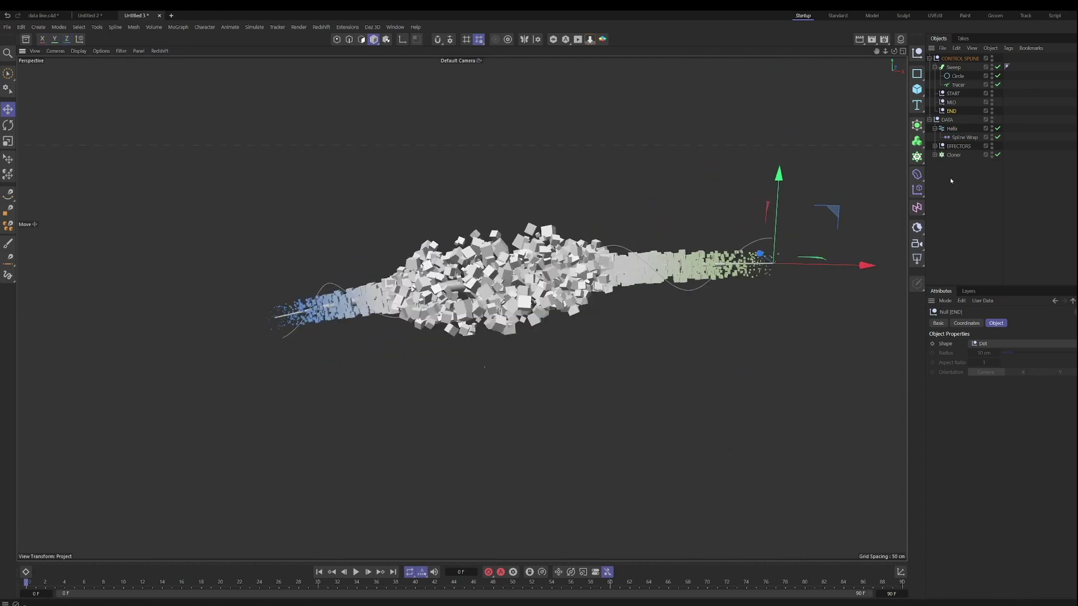
- Raise the Tracer's point Number to 49, then lower END about 221 cm
click(957, 84)
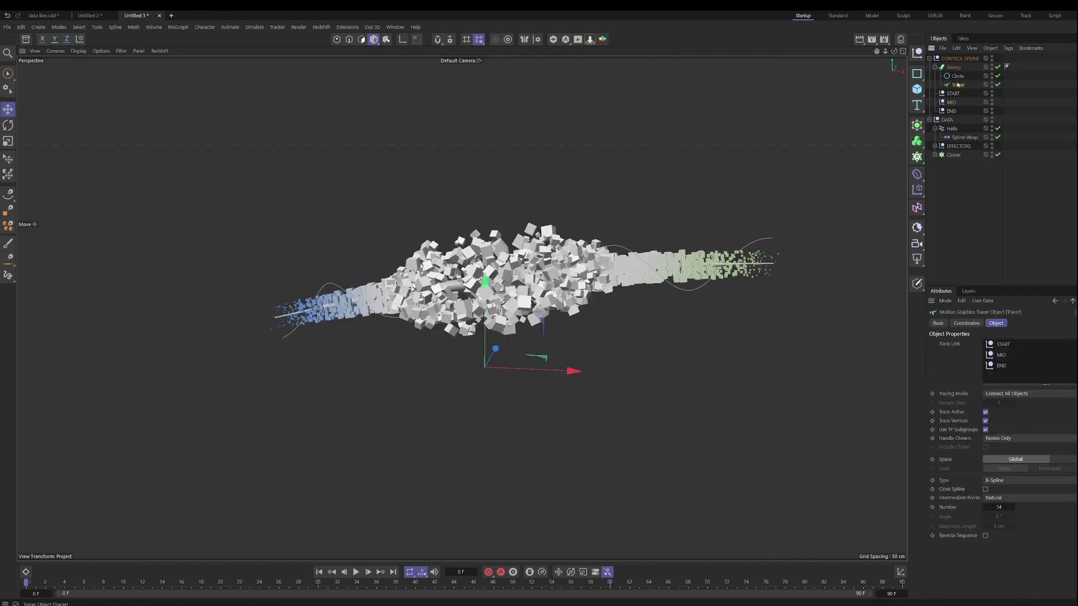
drag(1002, 506, 1028, 506)
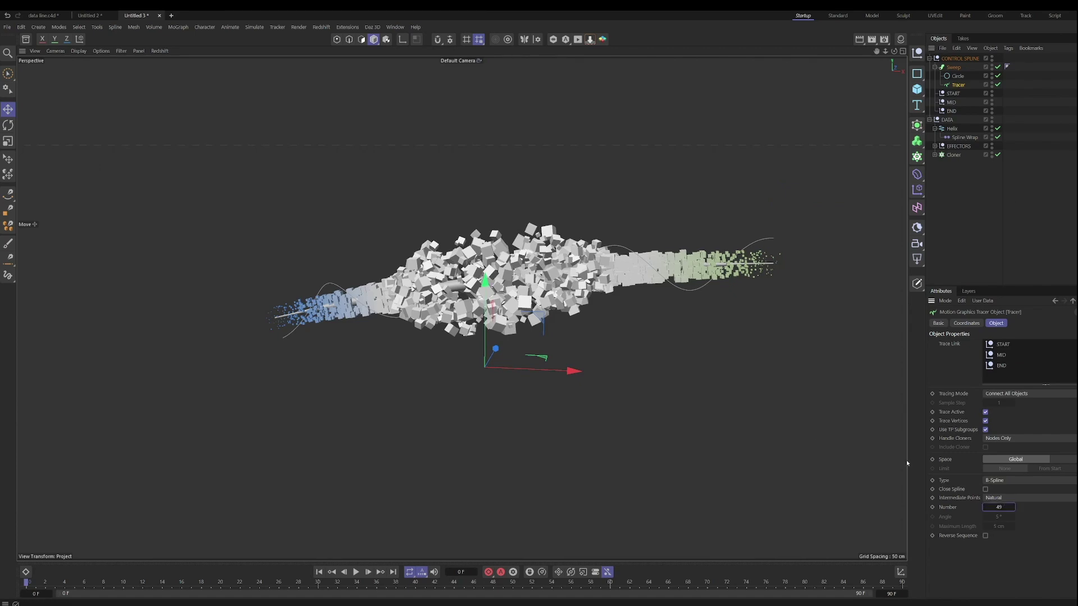
click(951, 110)
drag(859, 267, 831, 264)
drag(741, 182, 726, 227)
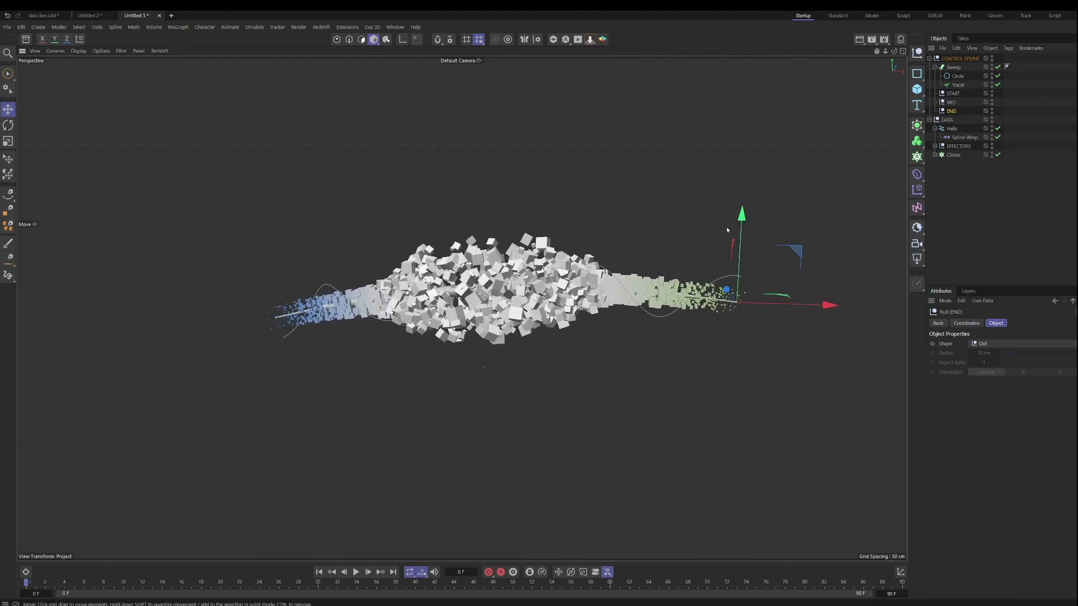
click(963, 138)
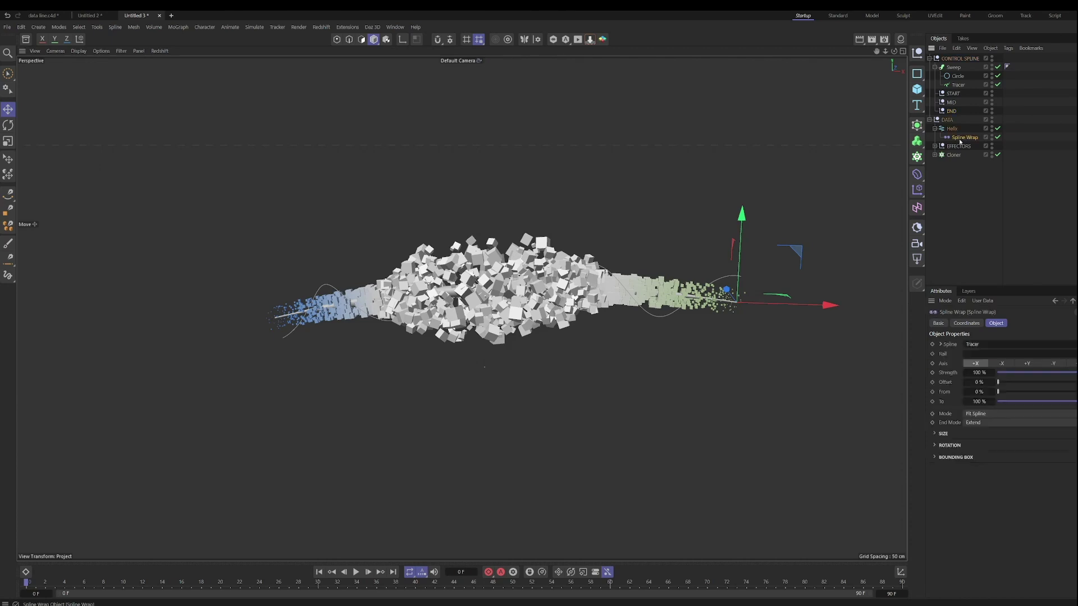
click(977, 414)
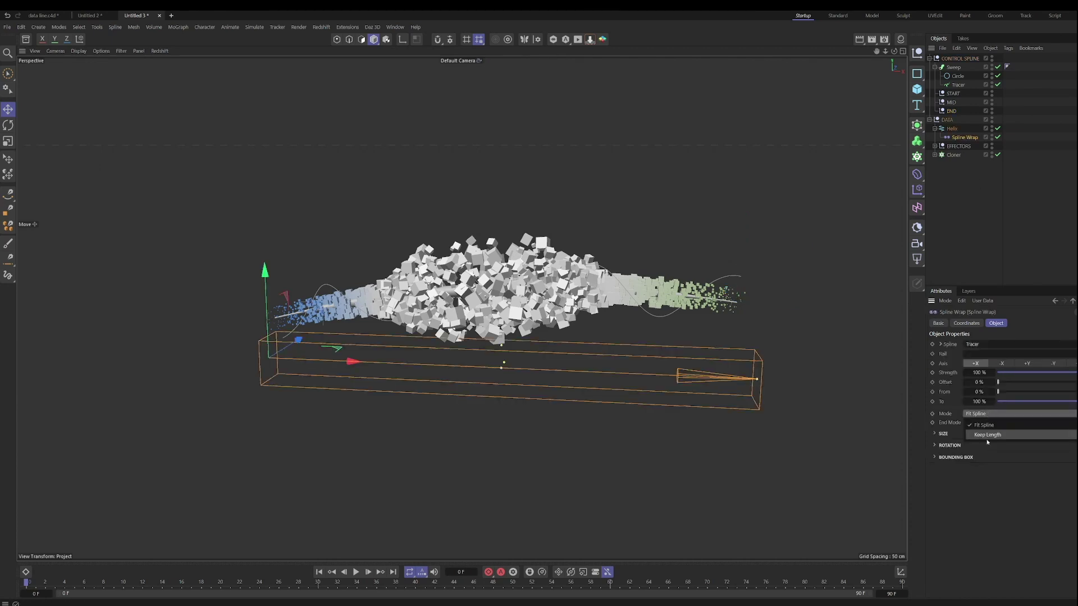
click(977, 416)
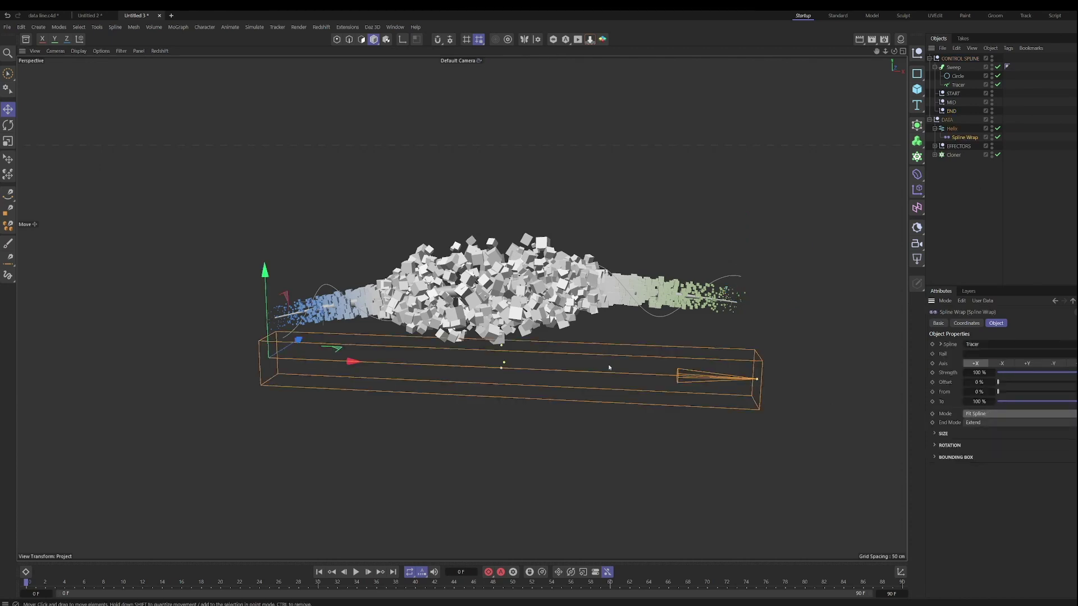
click(963, 193)
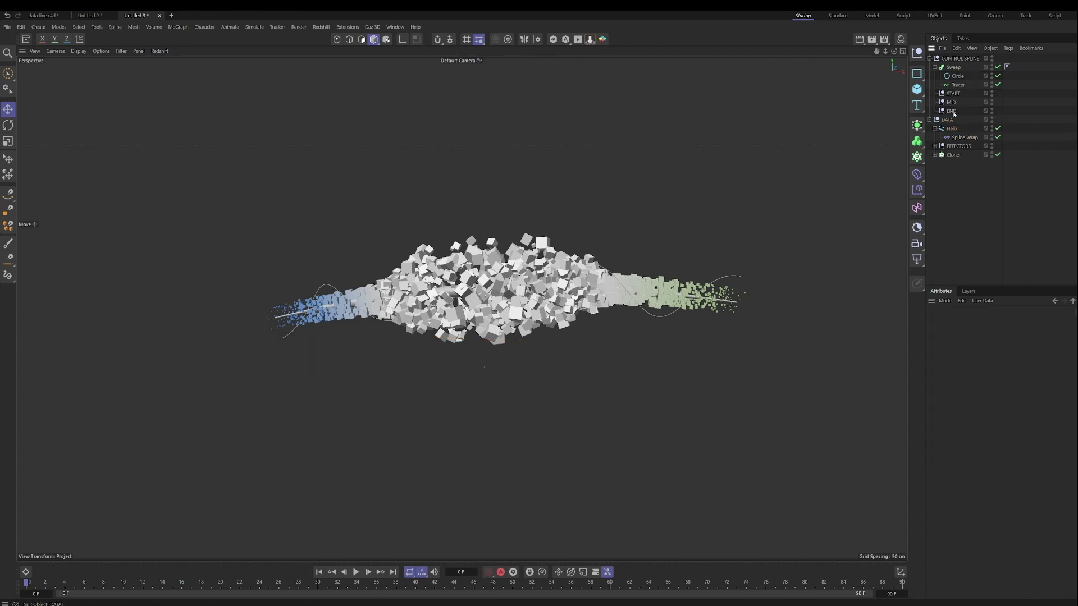
- Make the Cloner distribute the cubes along the Helix
click(951, 155)
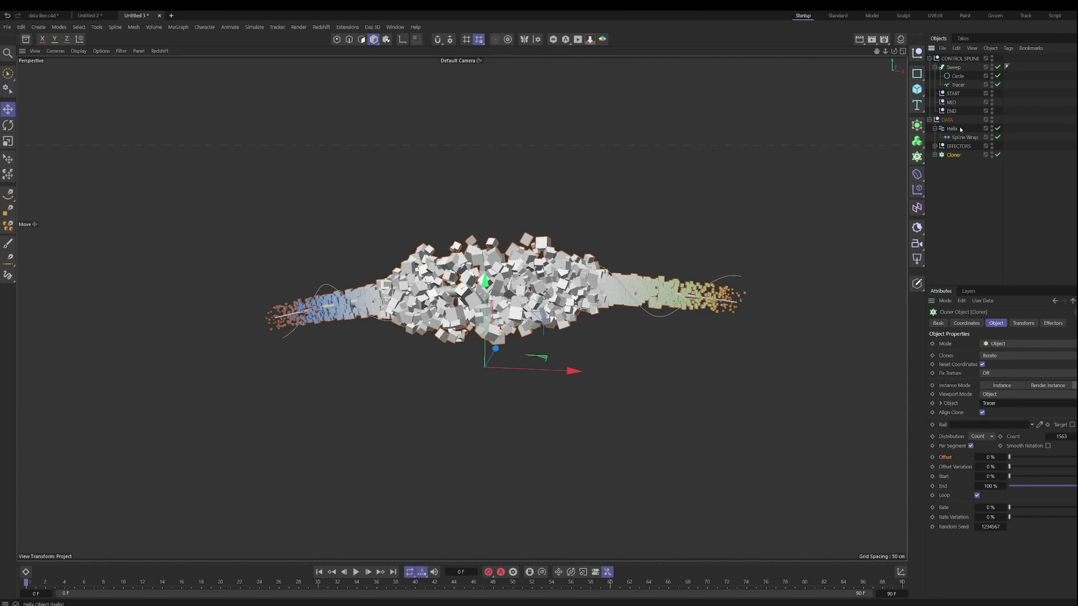
drag(1001, 405, 1001, 405)
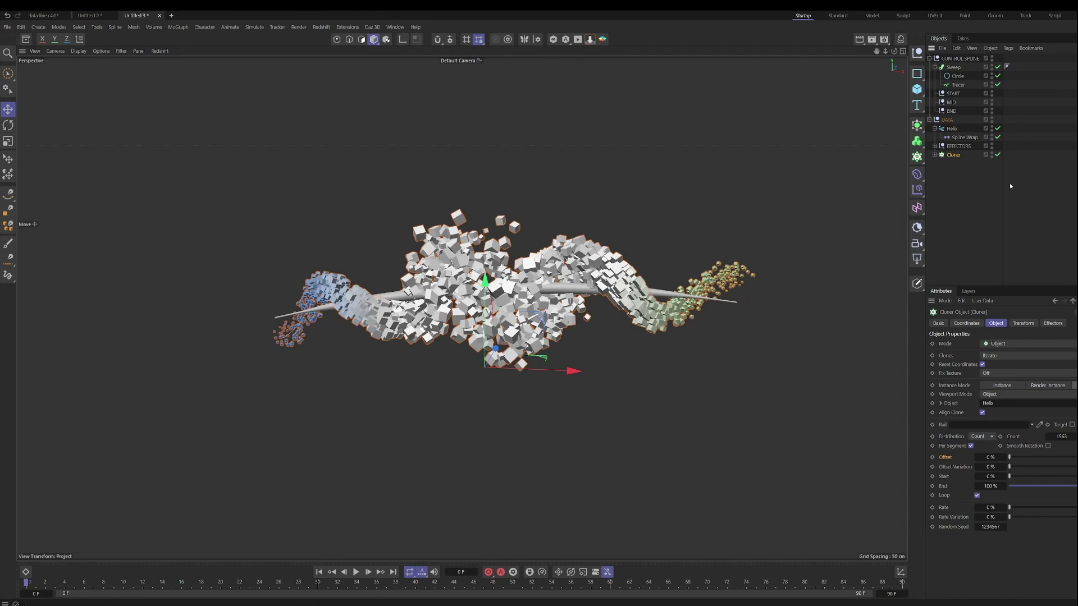
click(934, 129)
click(935, 137)
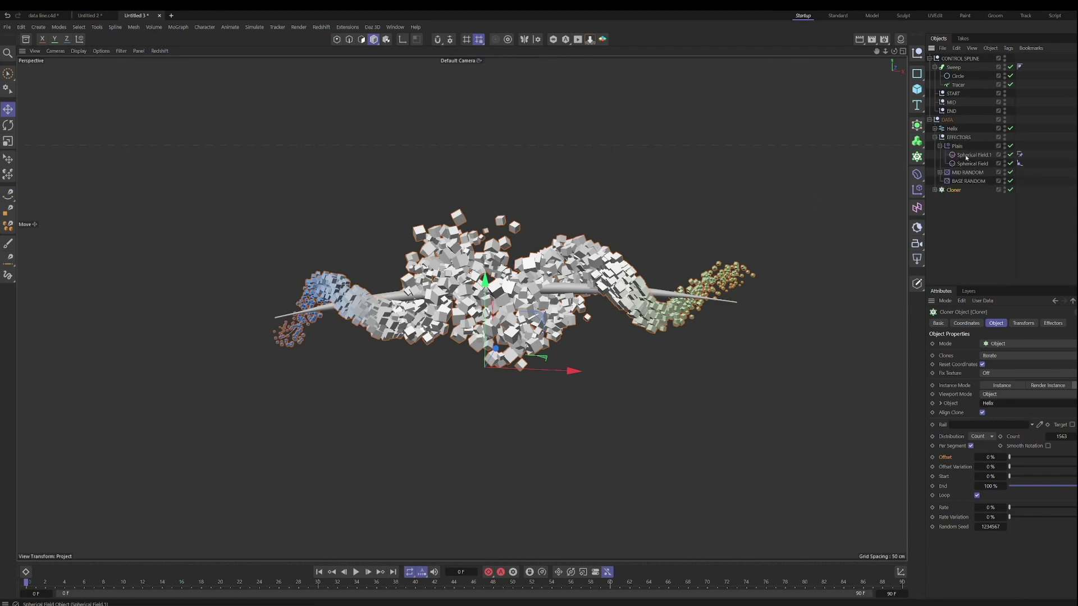
- Lower MID RANDOM's strength to 58% and move the Sweep scale curve's left knot right
click(967, 173)
click(1005, 323)
mouse_move(1064, 344)
mouse_down()
mouse_move(1036, 346)
mouse_move(1066, 347)
mouse_up()
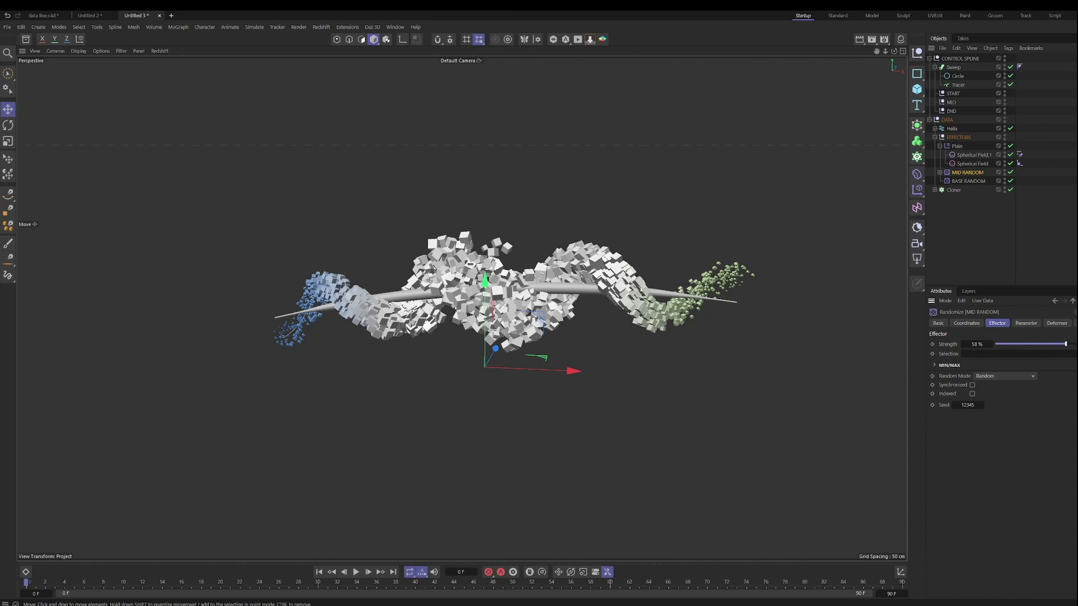
click(954, 67)
drag(995, 501, 1023, 502)
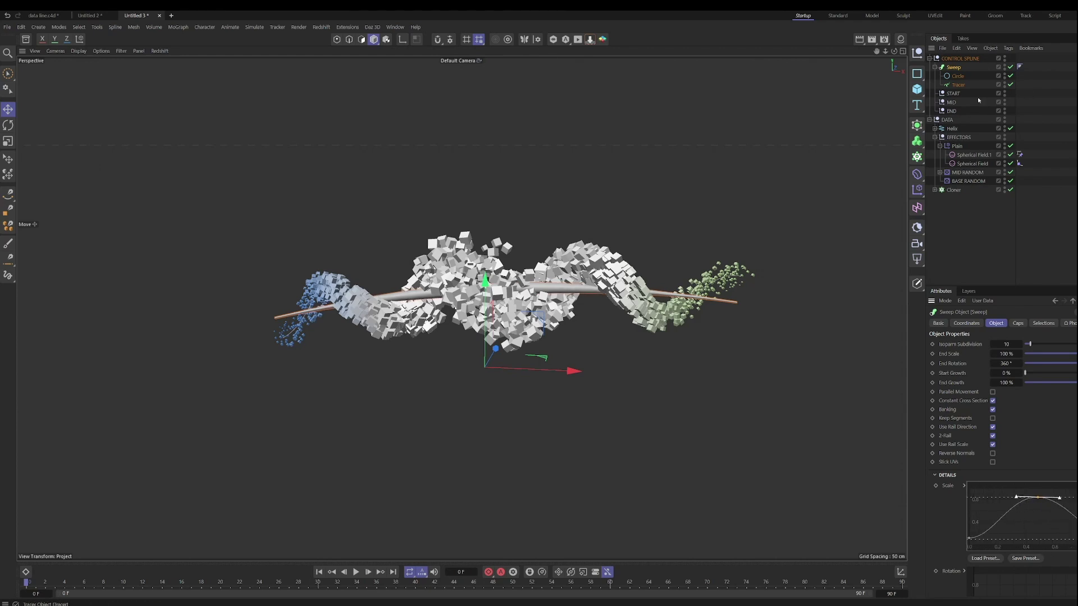
- Rewind to frame 0, slide the cubes with the Cloner's Offset, then reset Offset to 0%
click(935, 137)
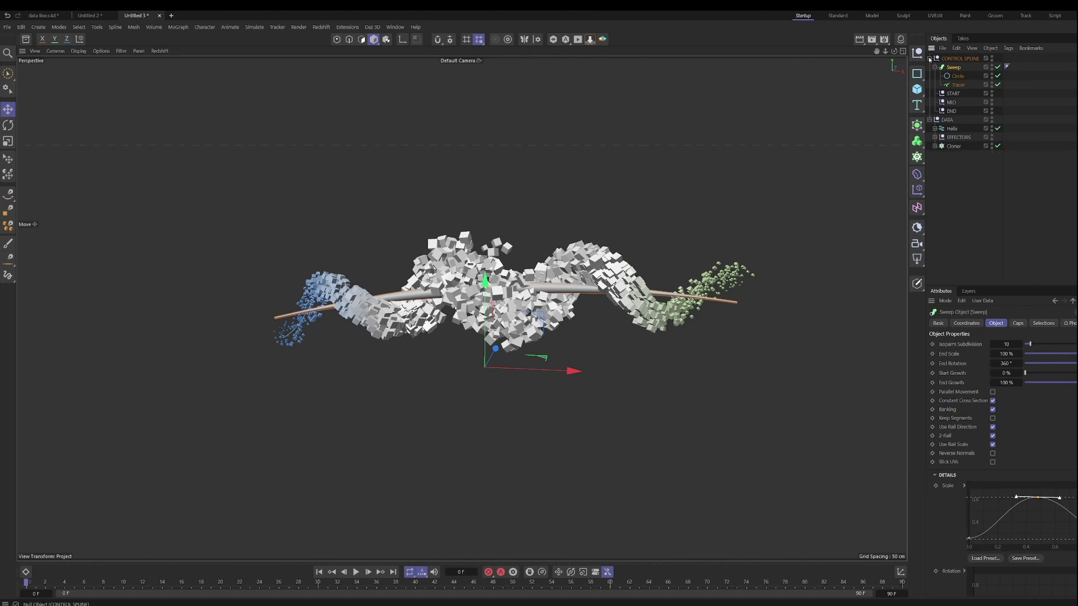
click(929, 59)
click(328, 584)
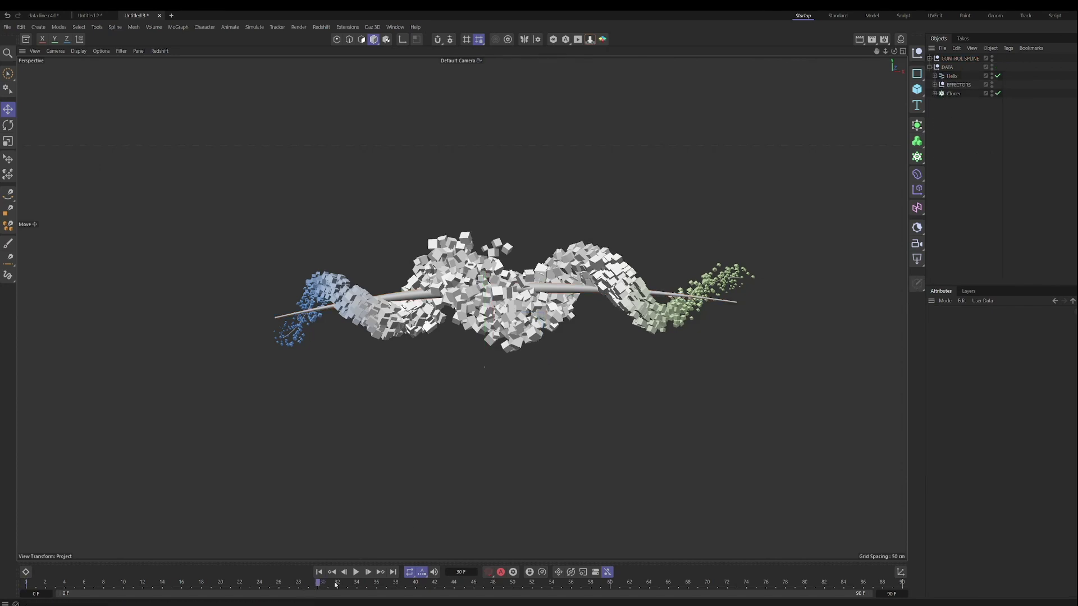
drag(358, 585, 26, 583)
click(953, 94)
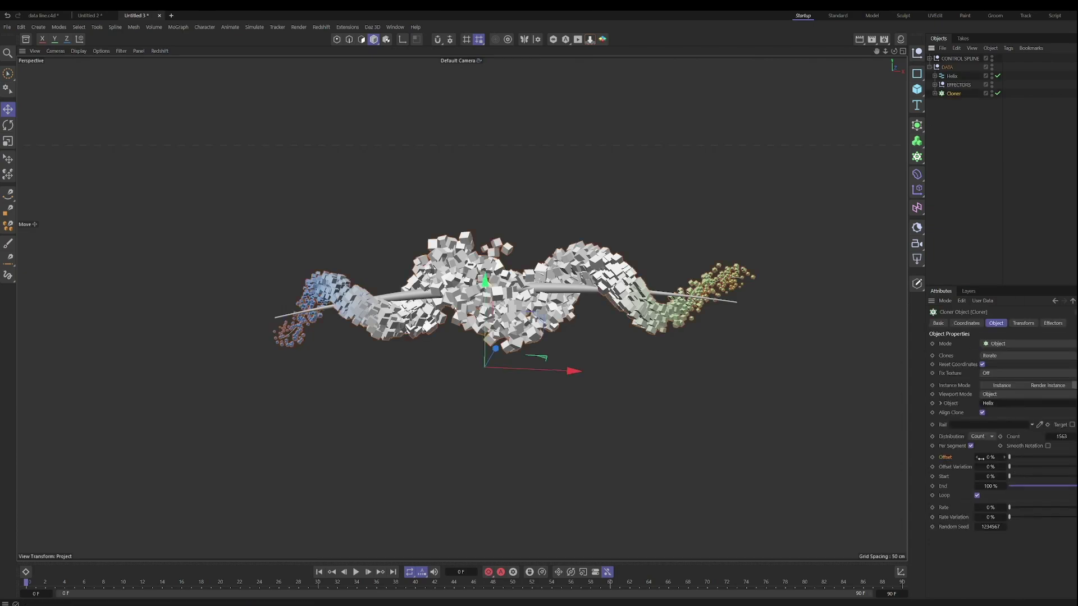
mouse_move(979, 457)
mouse_down()
mouse_move(1013, 457)
mouse_move(979, 458)
mouse_up()
text(0)
key(Return)
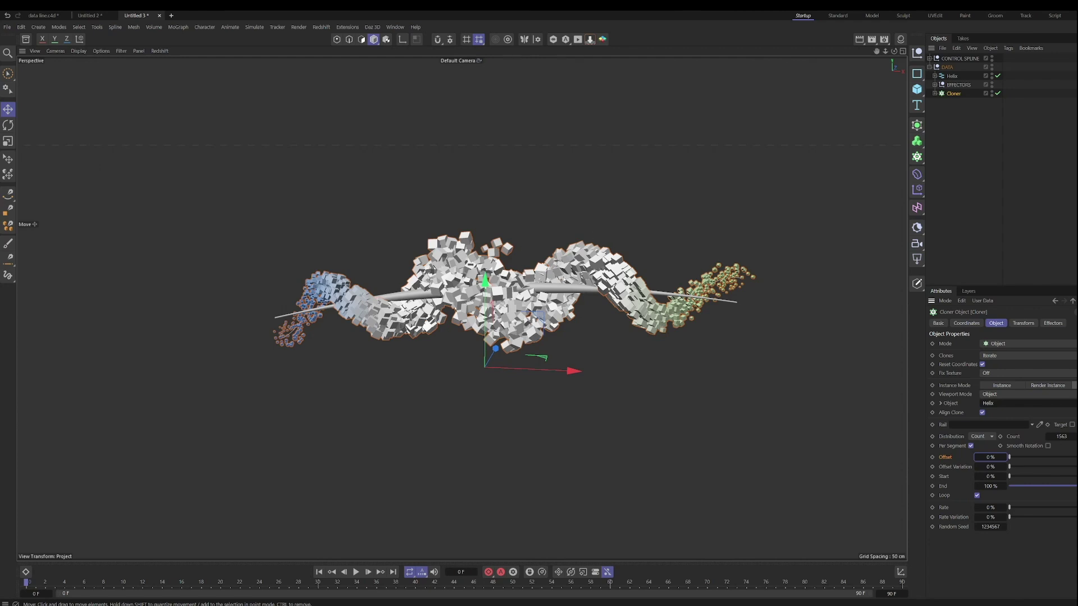
- Add an XPresso tag to the Cloner and bring its editor over the viewport
right_click(954, 95)
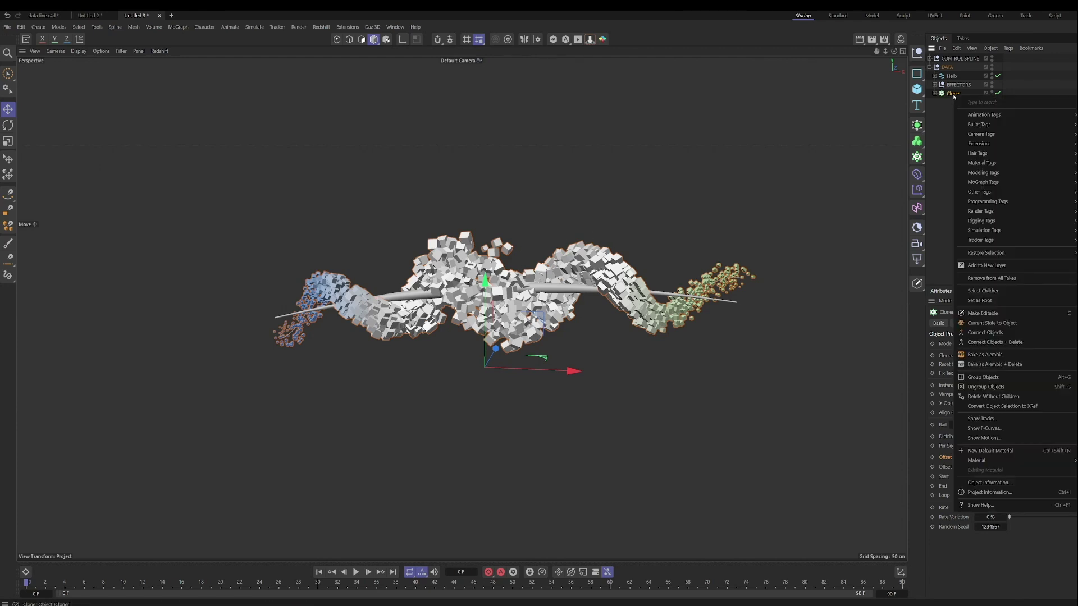
mouse_move(989, 114)
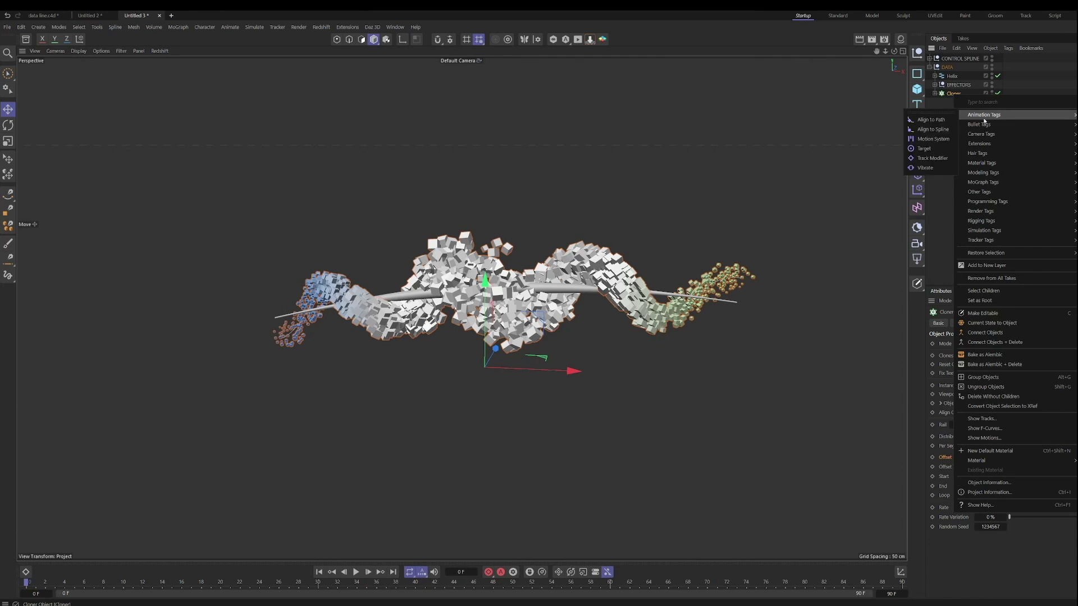
text(xpresso)
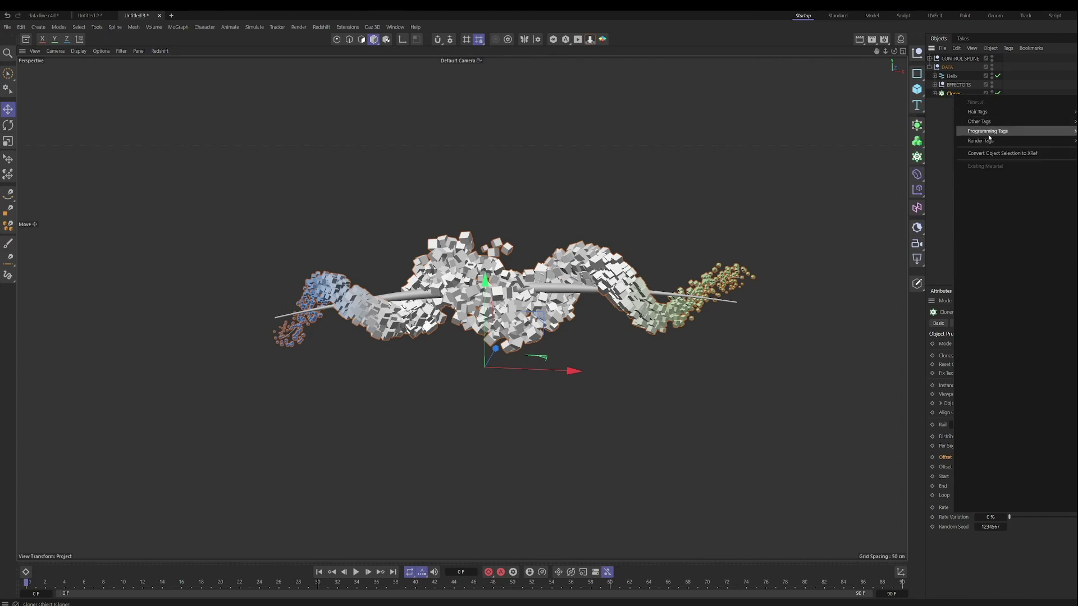
click(986, 138)
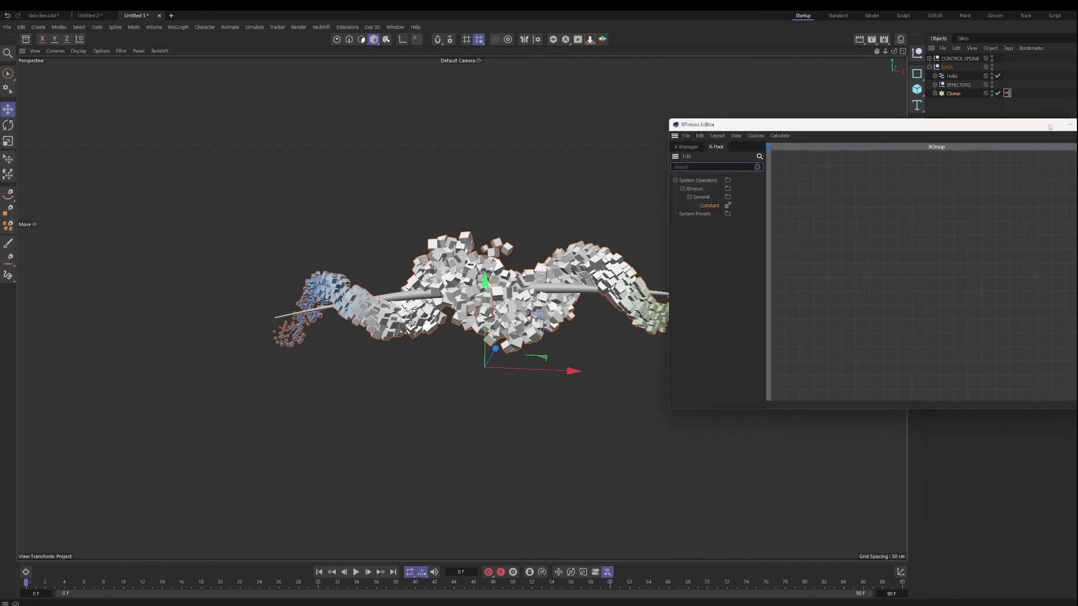
drag(1046, 126, 775, 129)
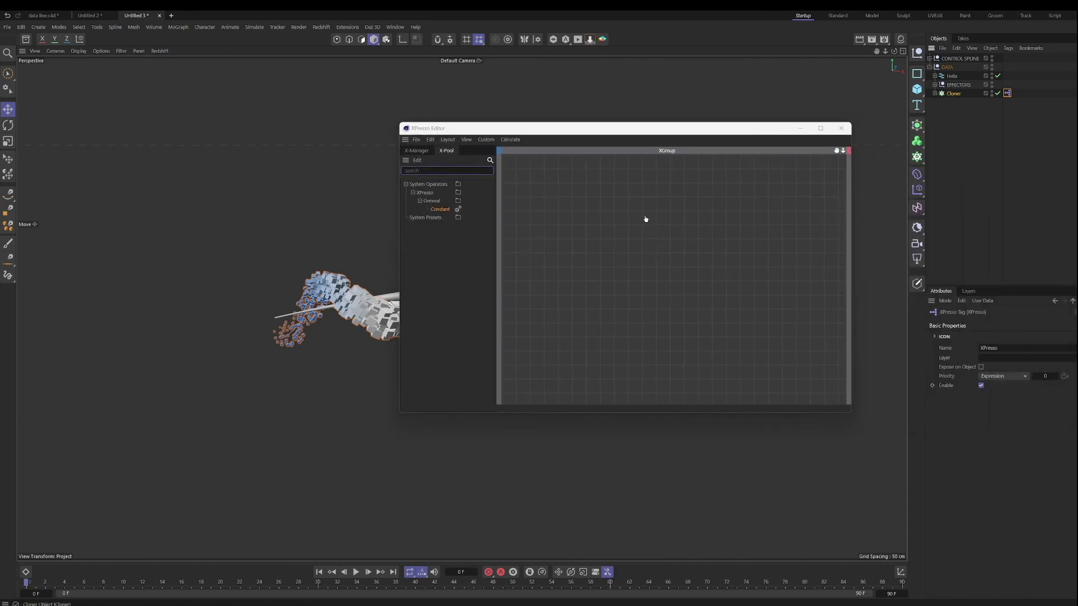
- Drop the Cloner into the graph as a node and give it an Offset input port
drag(642, 217, 642, 214)
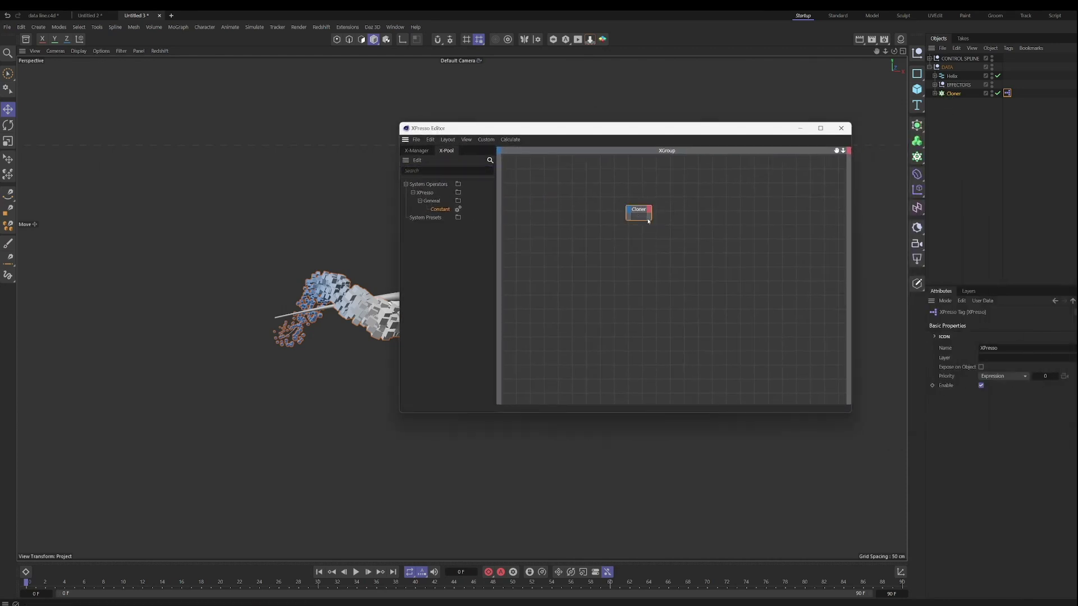
drag(650, 219, 706, 252)
drag(665, 209, 620, 200)
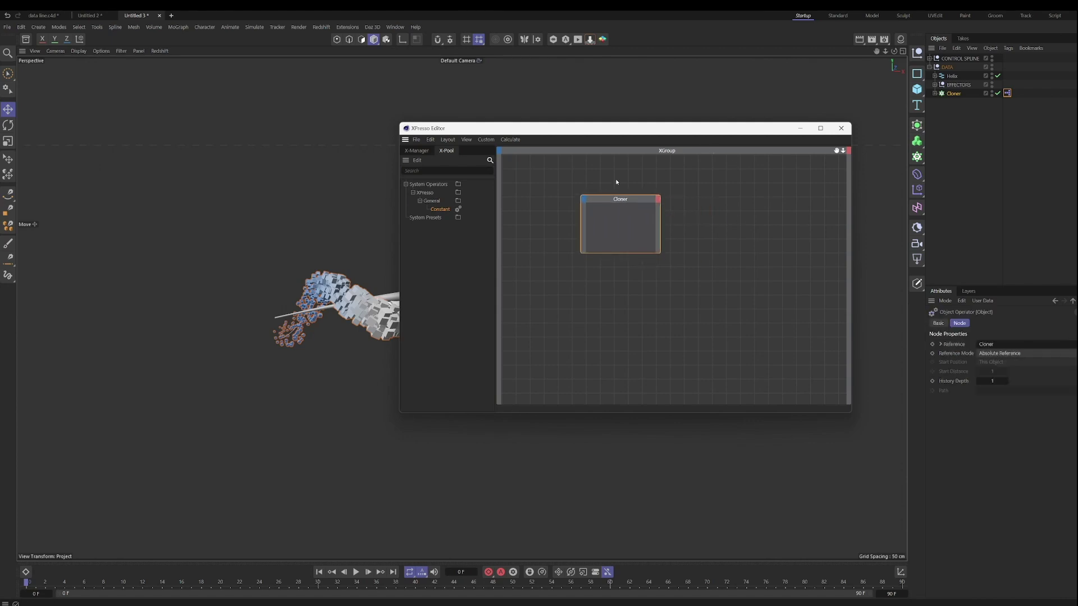
click(658, 202)
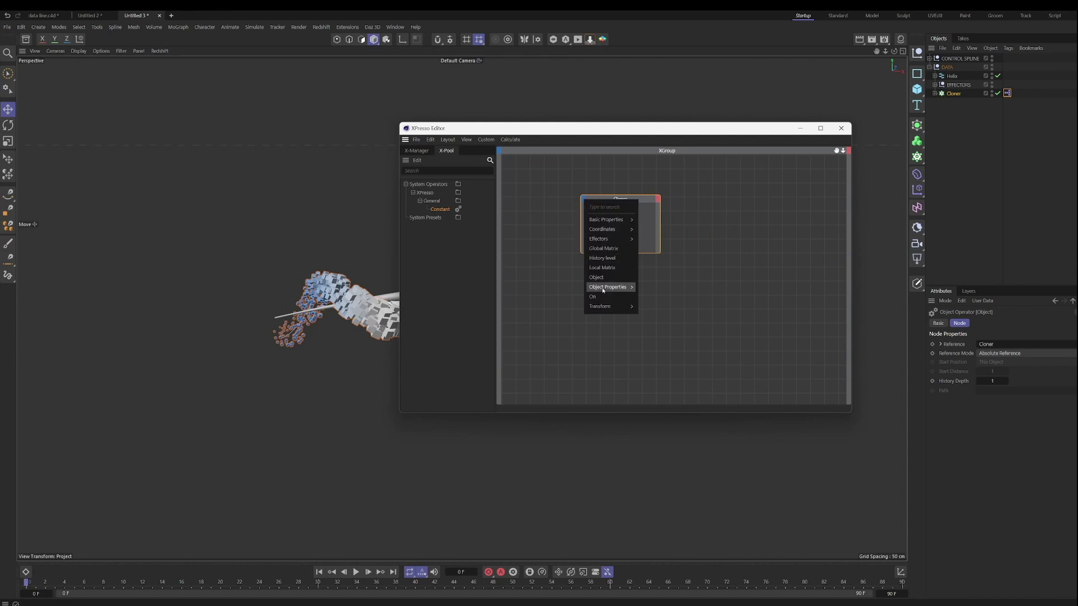
mouse_move(607, 306)
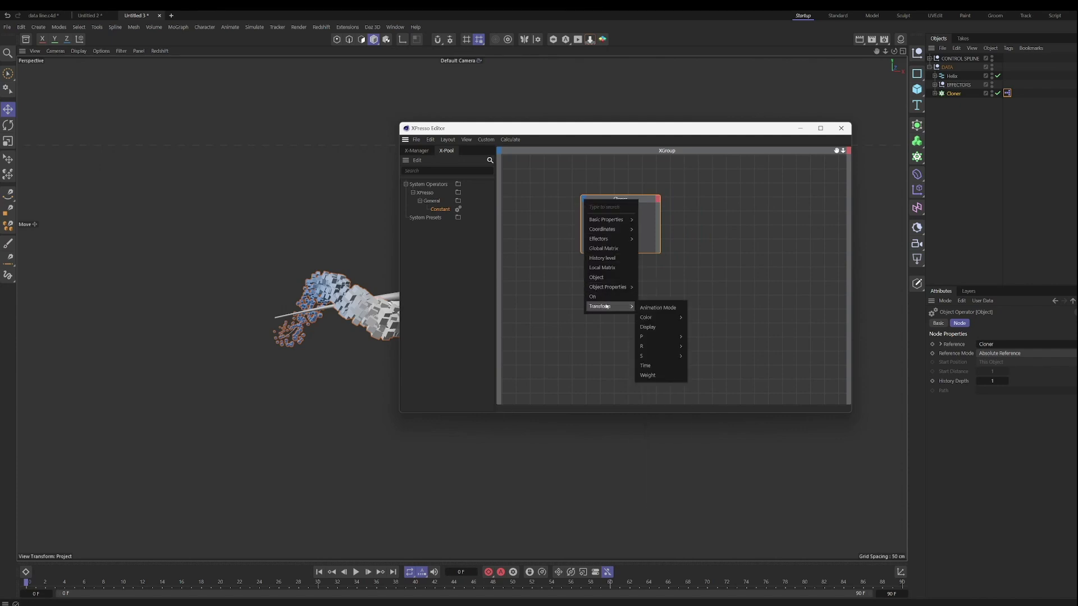
mouse_move(610, 287)
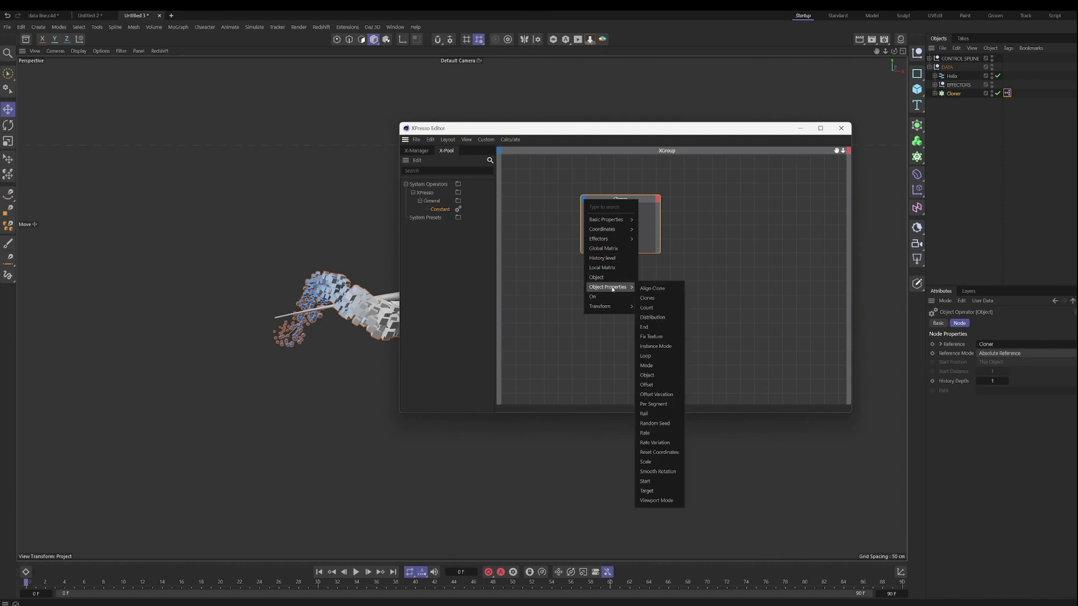
click(648, 384)
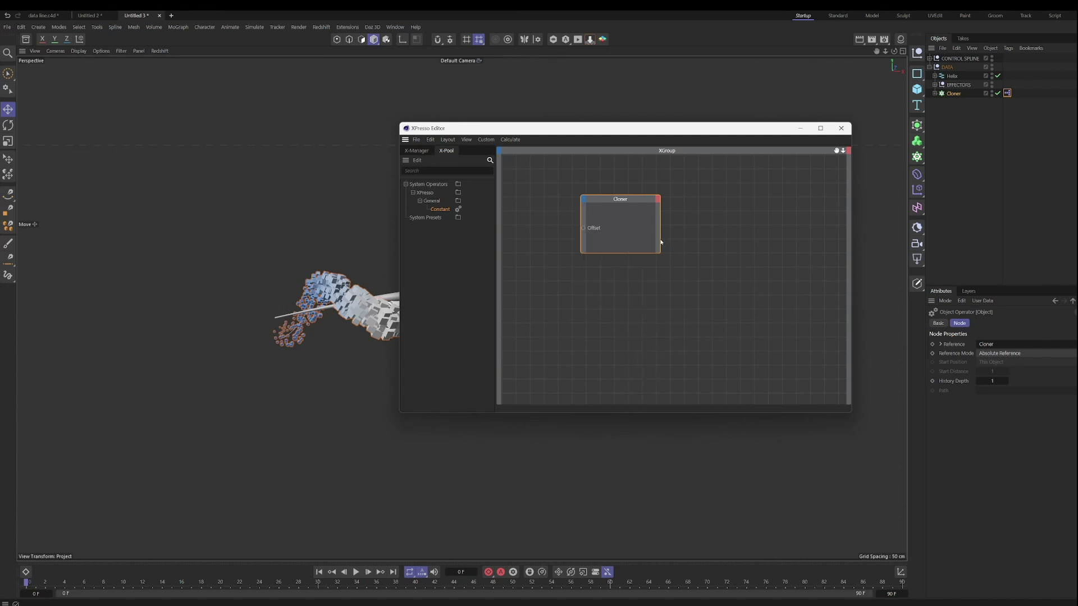
drag(661, 242, 691, 242)
drag(642, 197, 773, 227)
- Add a Time node and wire its output into the Cloner node's Offset input
click(561, 187)
right_click(566, 193)
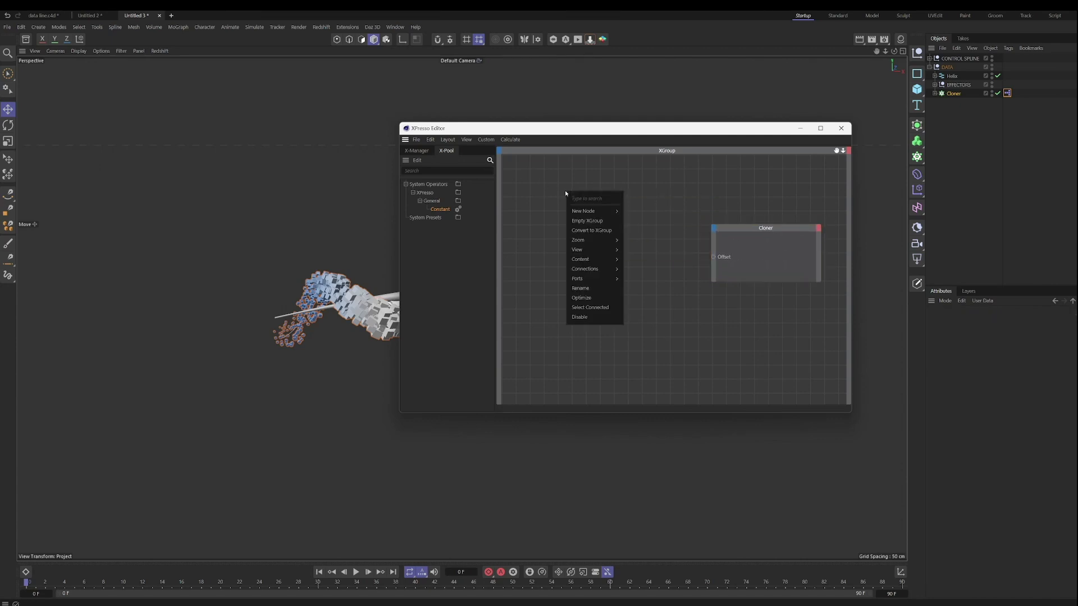
text(ter: t)
text(i)
mouse_move(589, 208)
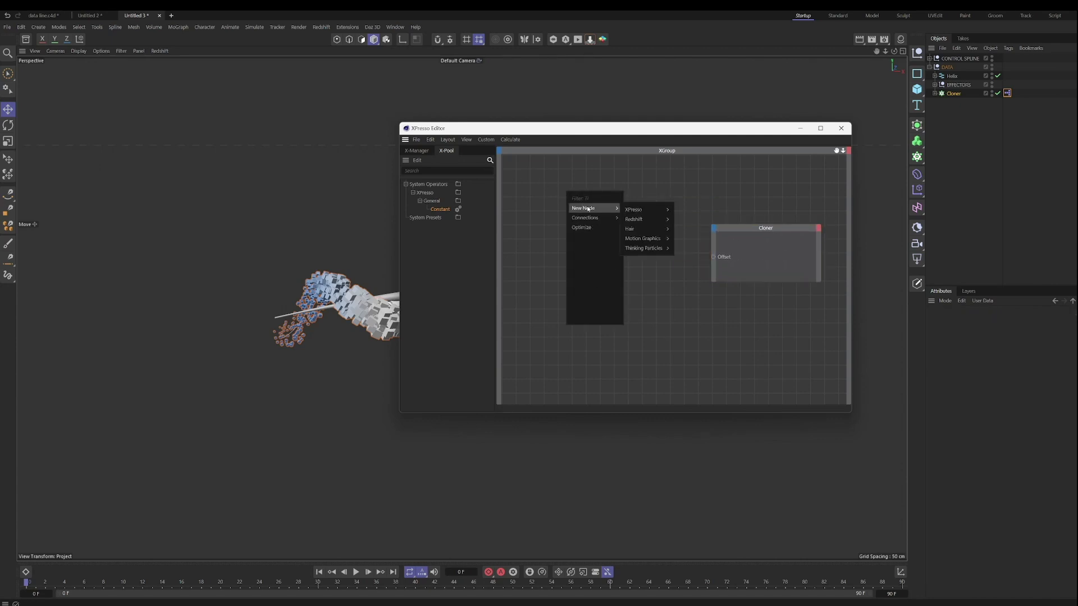
mouse_move(640, 209)
mouse_move(687, 222)
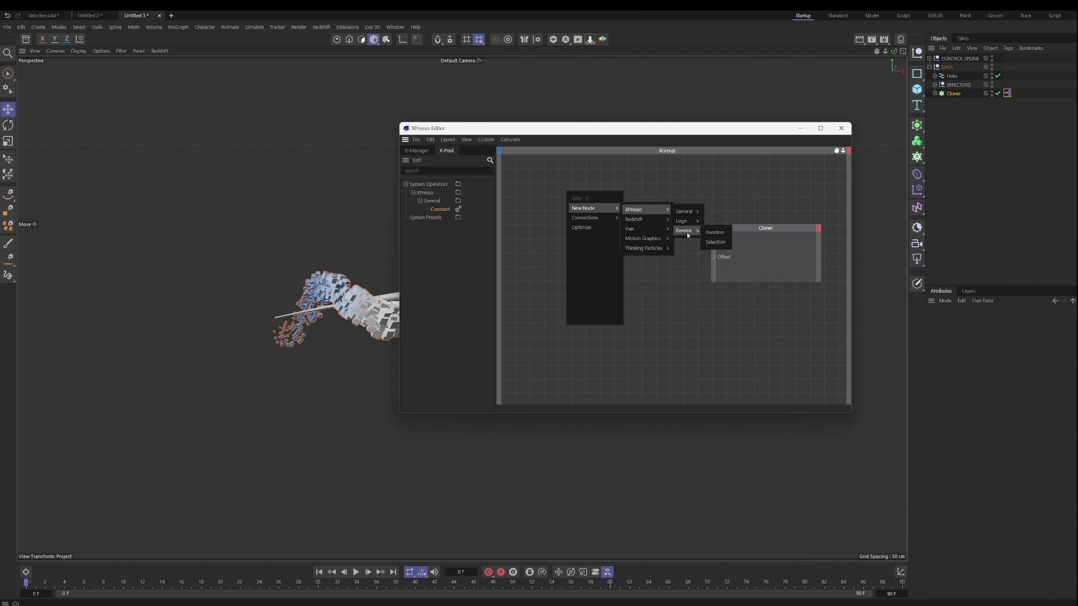
click(709, 213)
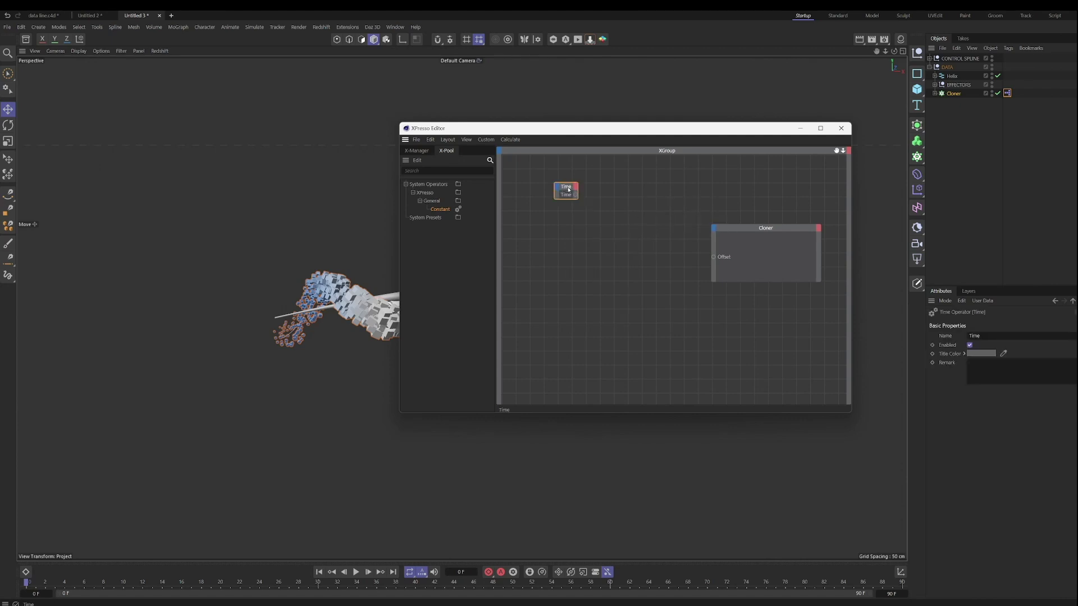
drag(567, 191, 710, 258)
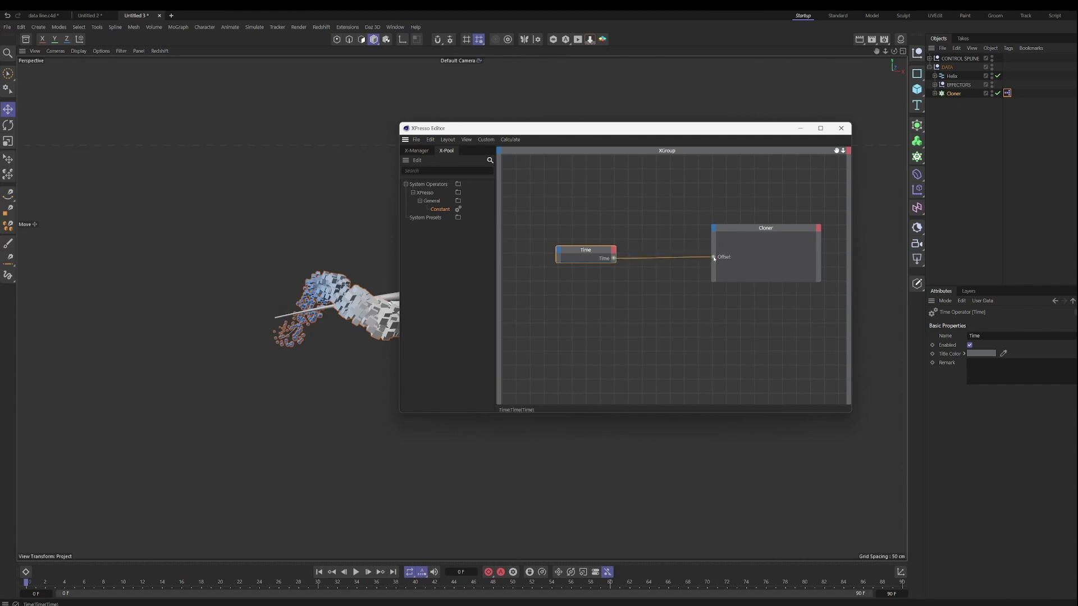
drag(704, 130, 909, 335)
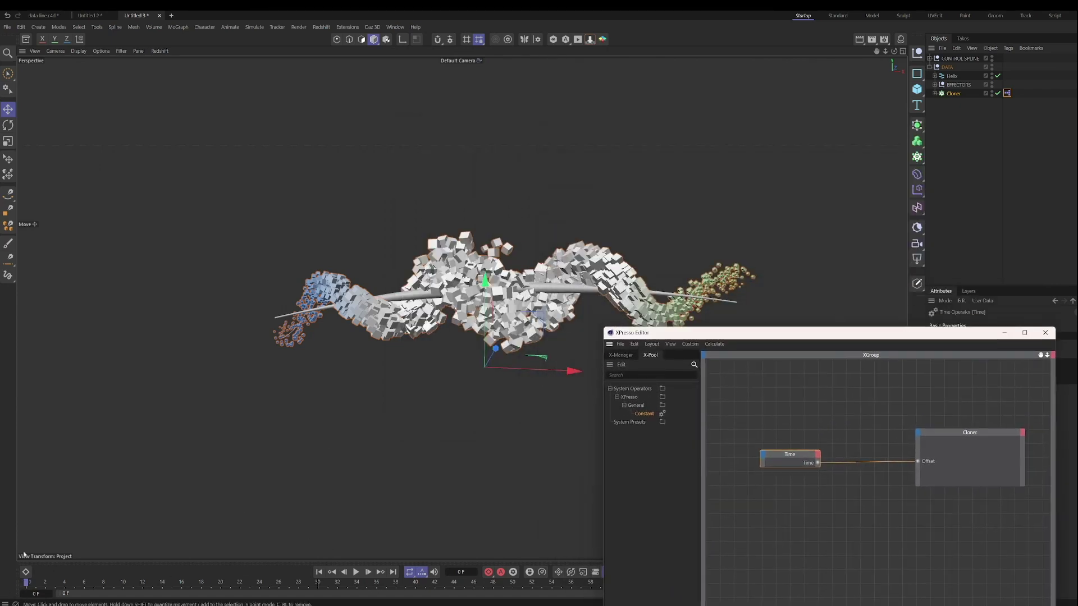
- Play the animation to watch the clones flow, then stop and rewind to frame 0
click(355, 572)
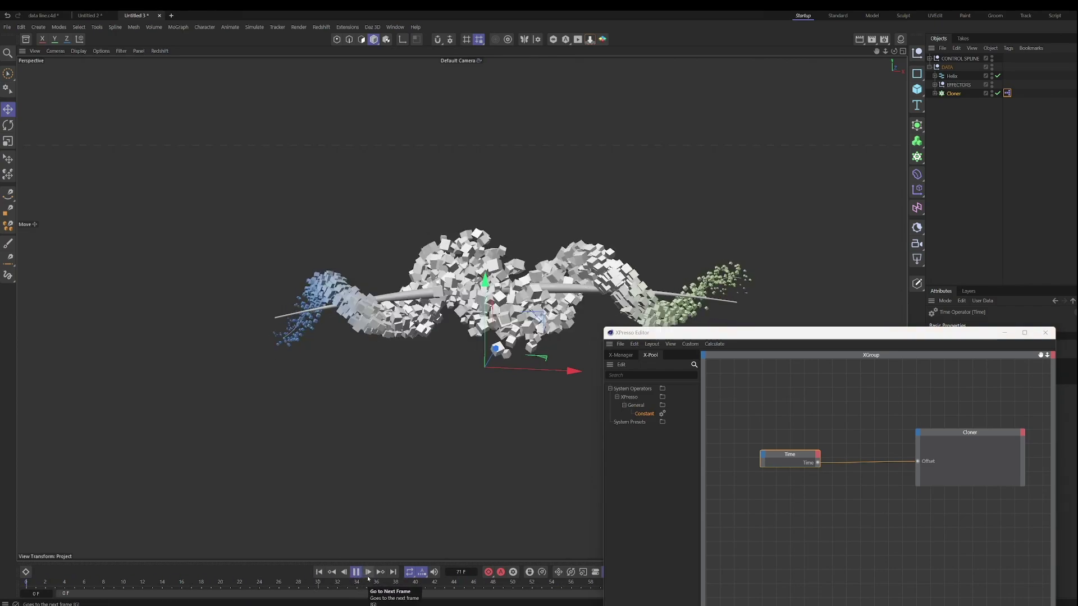
click(356, 572)
click(319, 573)
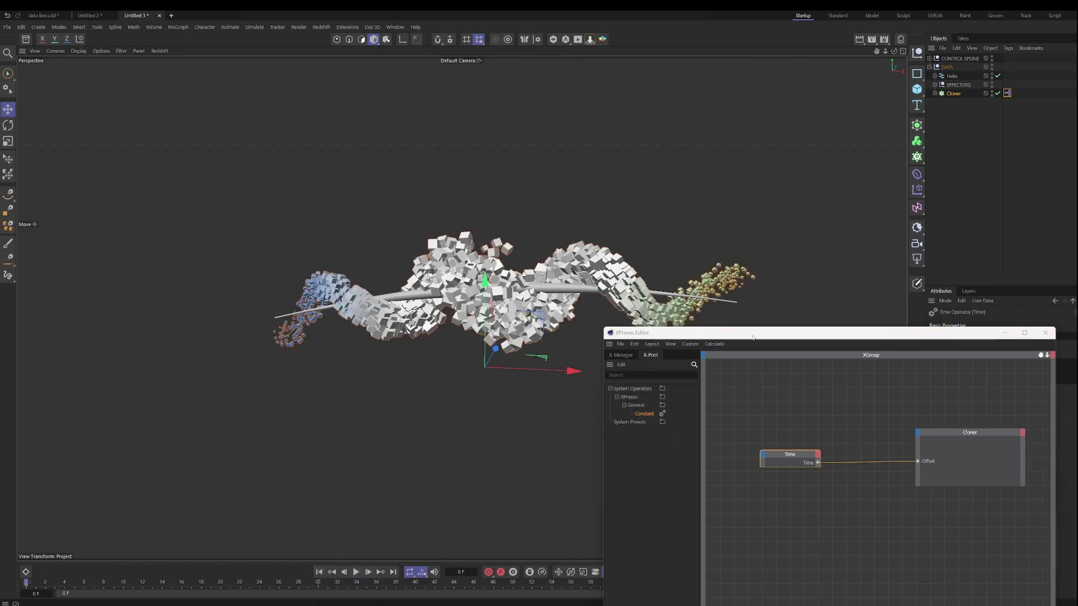
drag(771, 335, 622, 160)
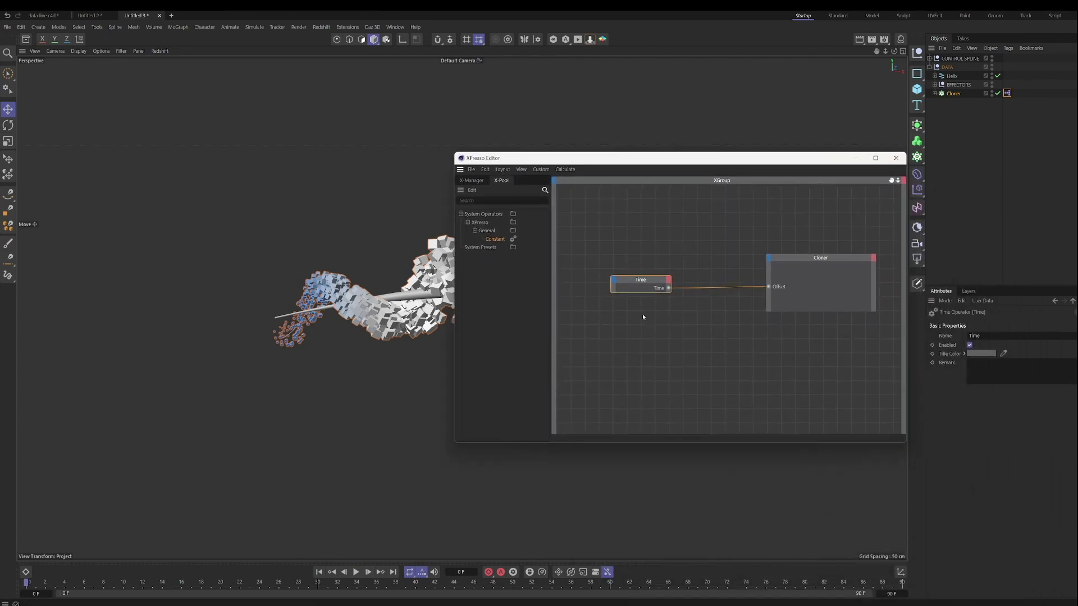
- Add a Math node to the XPresso graph and set its function to Multiply
click(643, 316)
click(500, 200)
text(MATH)
drag(496, 247, 720, 324)
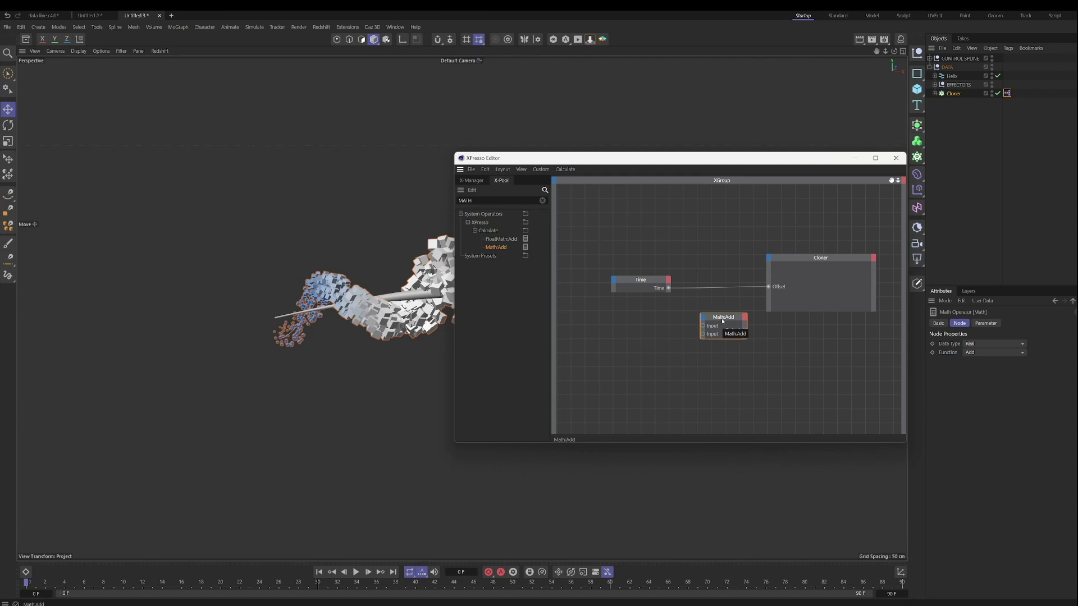
click(979, 354)
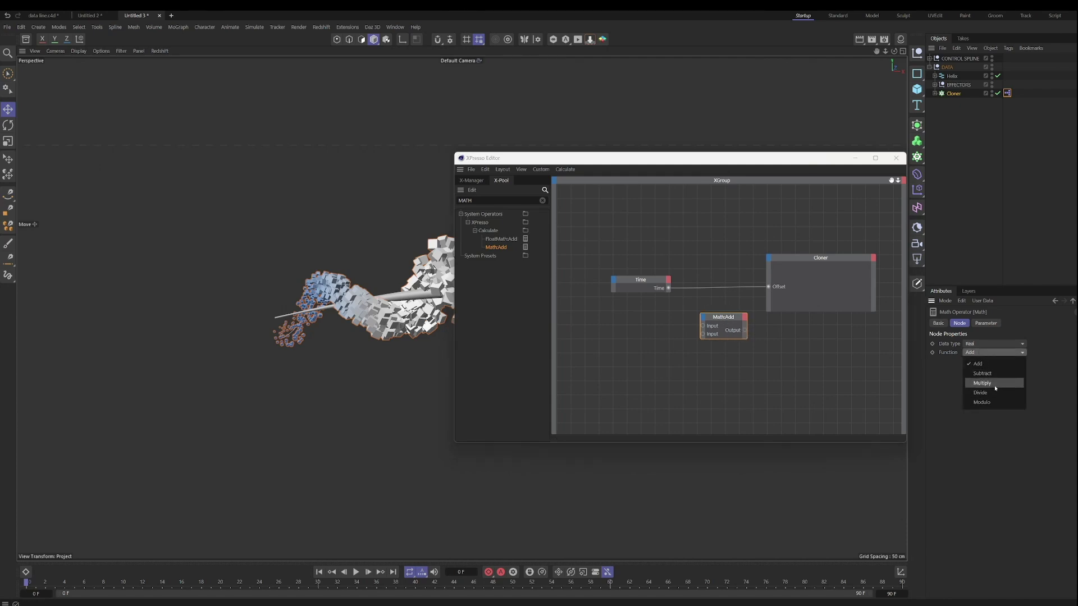
click(995, 385)
- Add a Constant node with value 0.1 and wire Time into the Multiply node
click(471, 201)
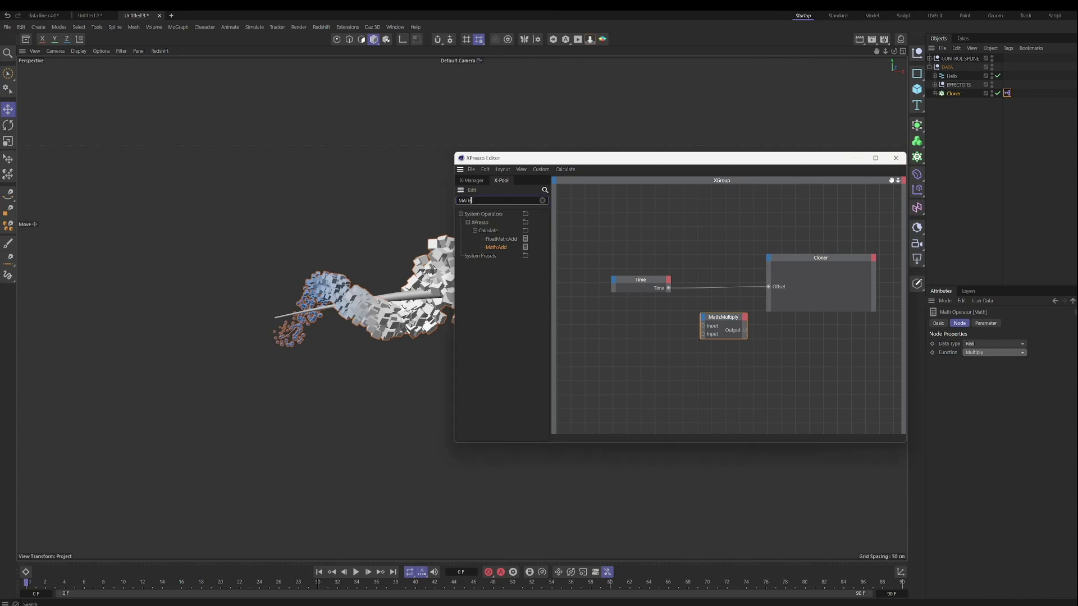
key(BackSpace)
key(BackSpace)
key(BackSpace)
key(BackSpace)
text(CONST)
drag(495, 240, 705, 336)
drag(668, 288, 769, 286)
drag(726, 319, 722, 295)
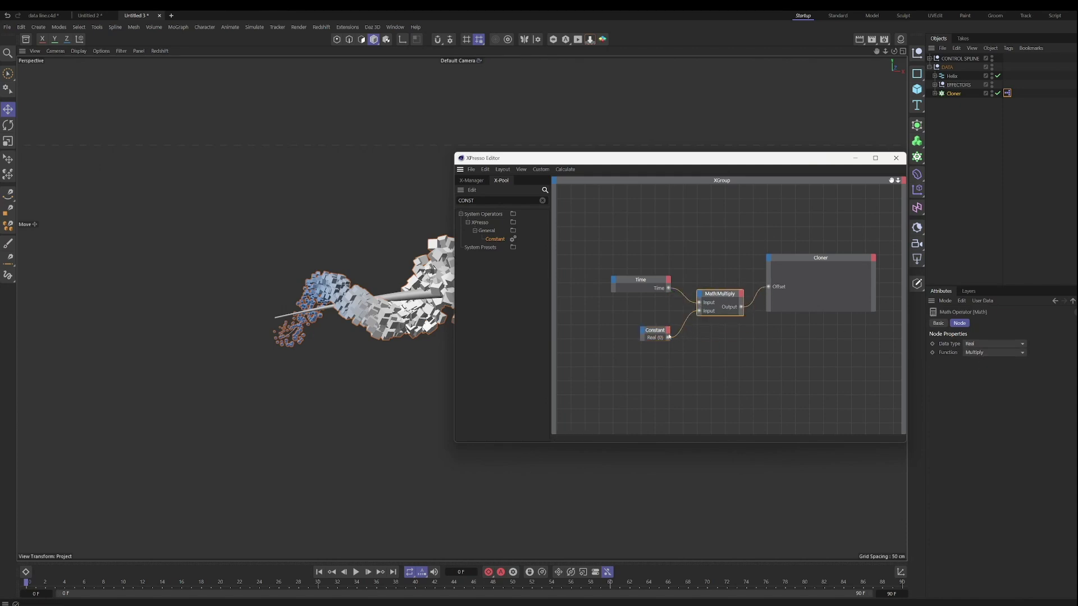
click(654, 332)
click(979, 353)
text(0.1)
key(Return)
- Preview the slower clone flow in playback, then open the Cloner's Manage User Data dialog
drag(618, 157, 805, 176)
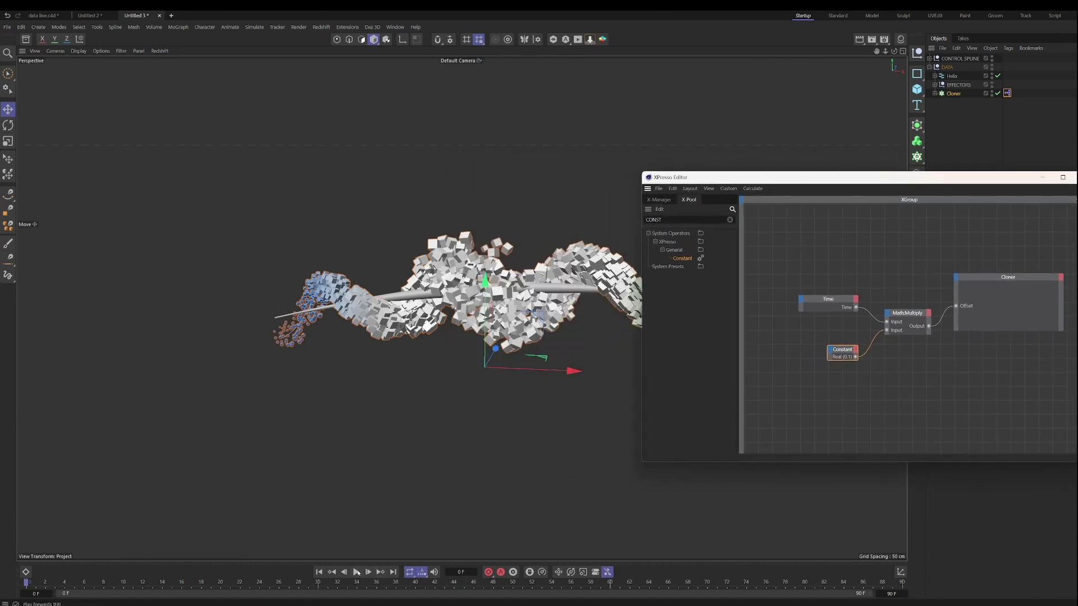
click(356, 572)
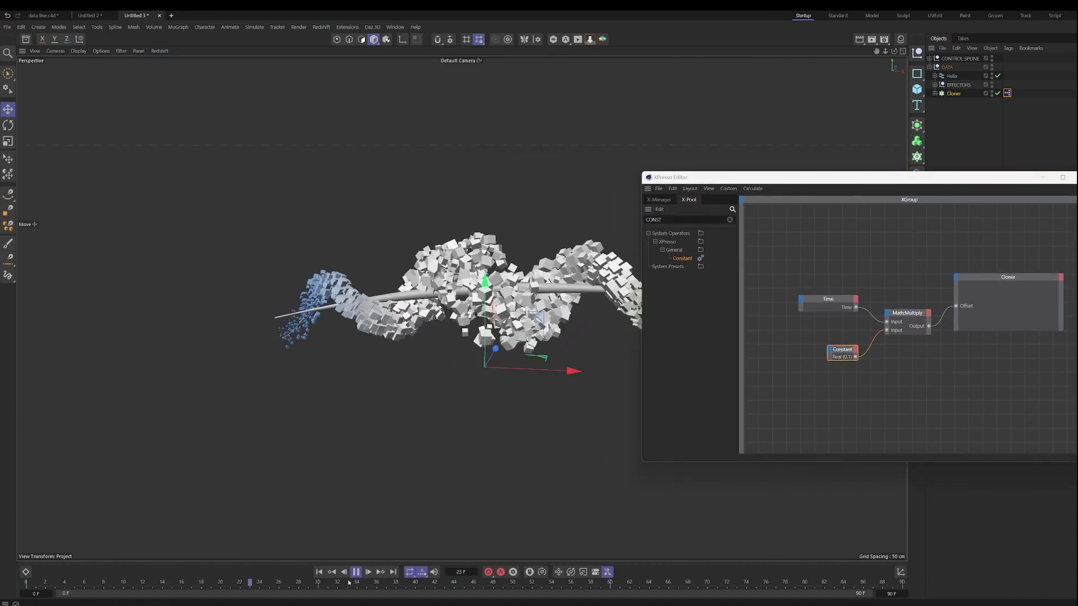
key(F8)
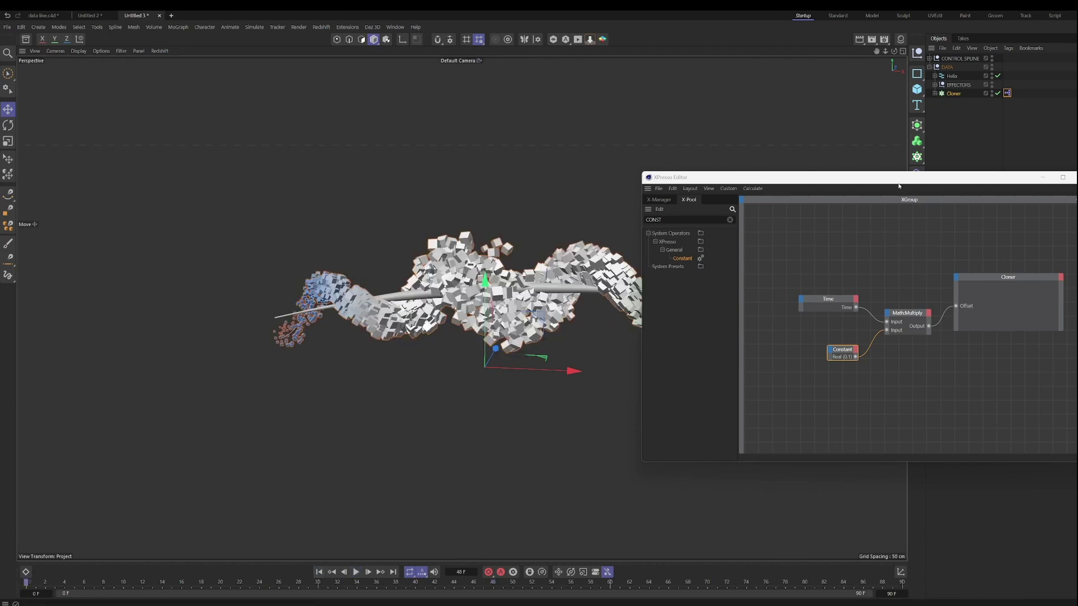
drag(842, 177, 532, 195)
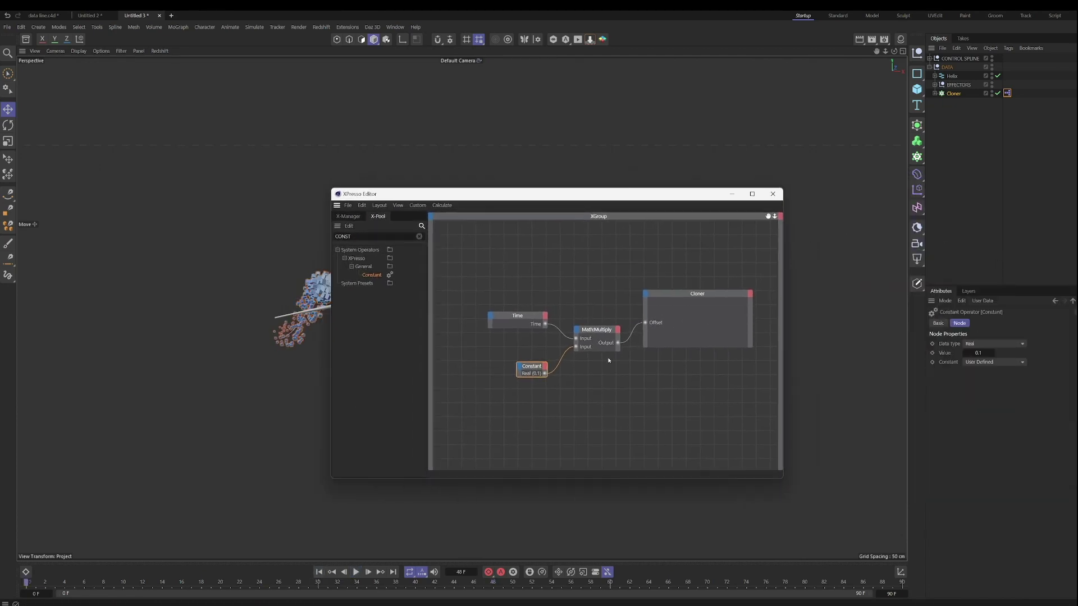
click(954, 94)
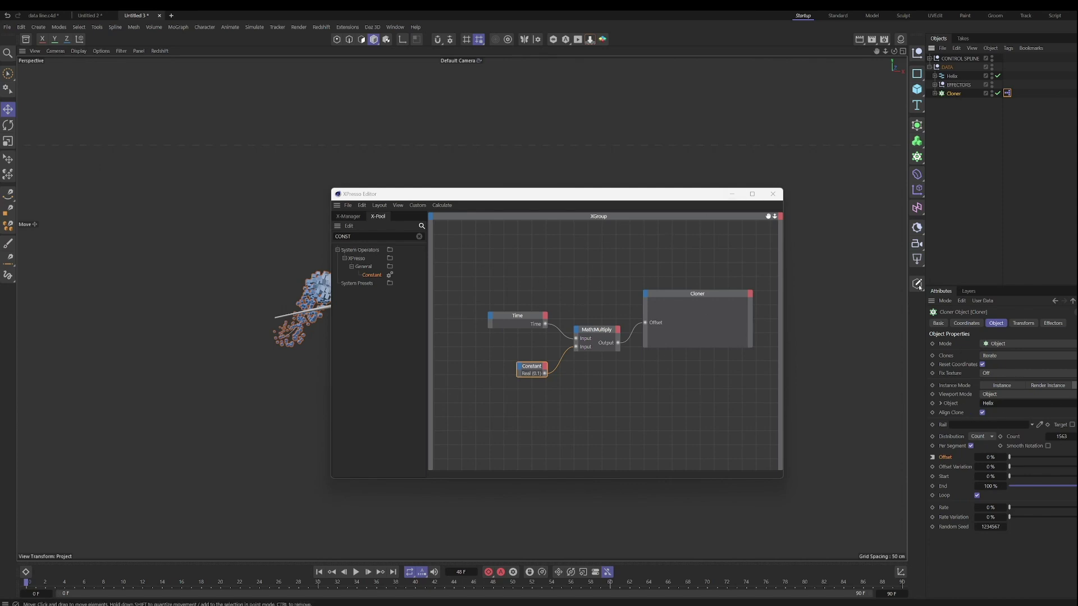
click(982, 301)
- In Manage User Data, rename the new Data entry to Flow Rate
click(997, 323)
double_click(817, 222)
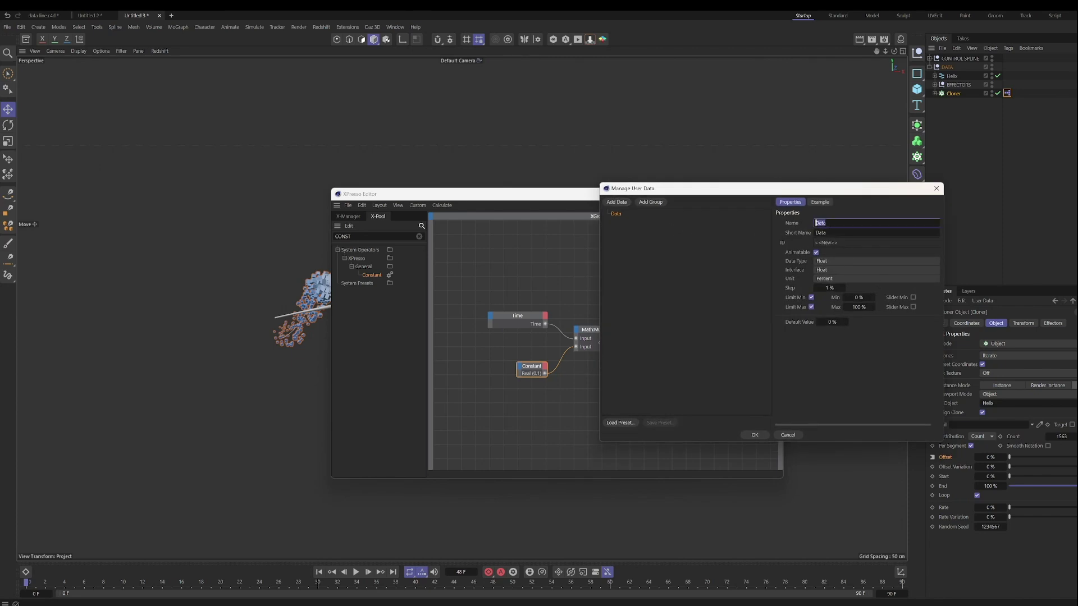
text(TEM)
key(BackSpace)
key(BackSpace)
key(BackSpace)
text(Flow)
click(830, 268)
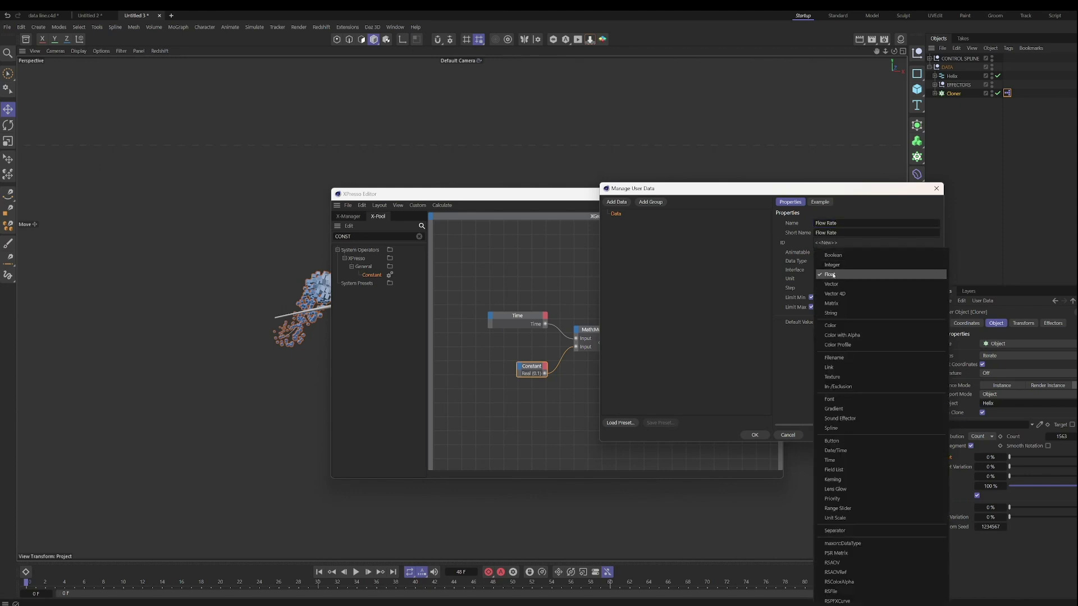
- Make Flow Rate a Float Slider in Real units, step 0.1, maximum 1, default 0.1
click(831, 275)
click(834, 270)
click(837, 289)
click(839, 278)
click(847, 293)
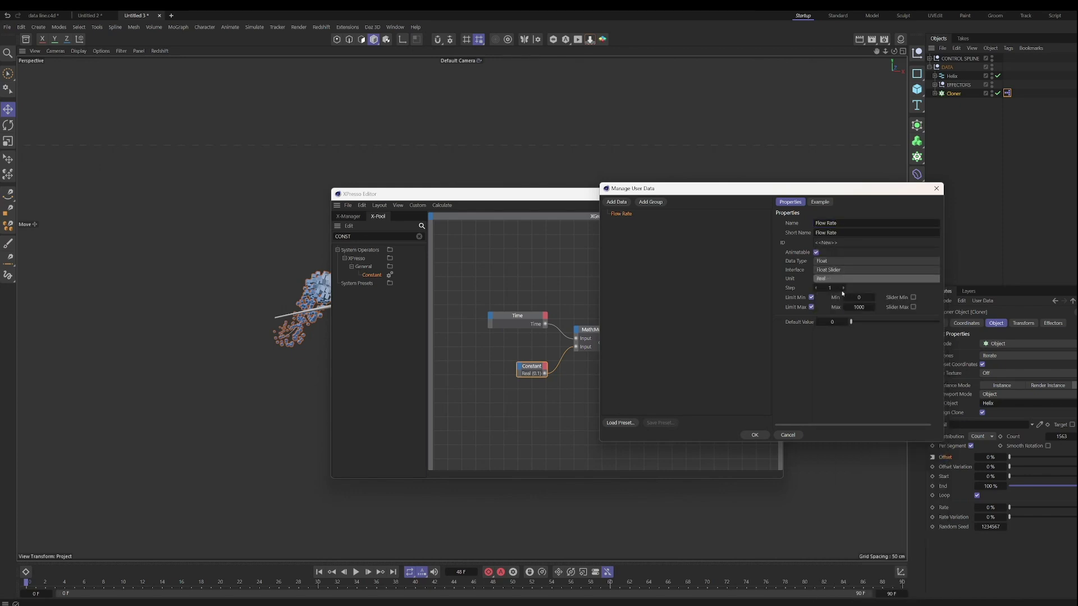
click(832, 287)
double_click(859, 307)
key(BackSpace)
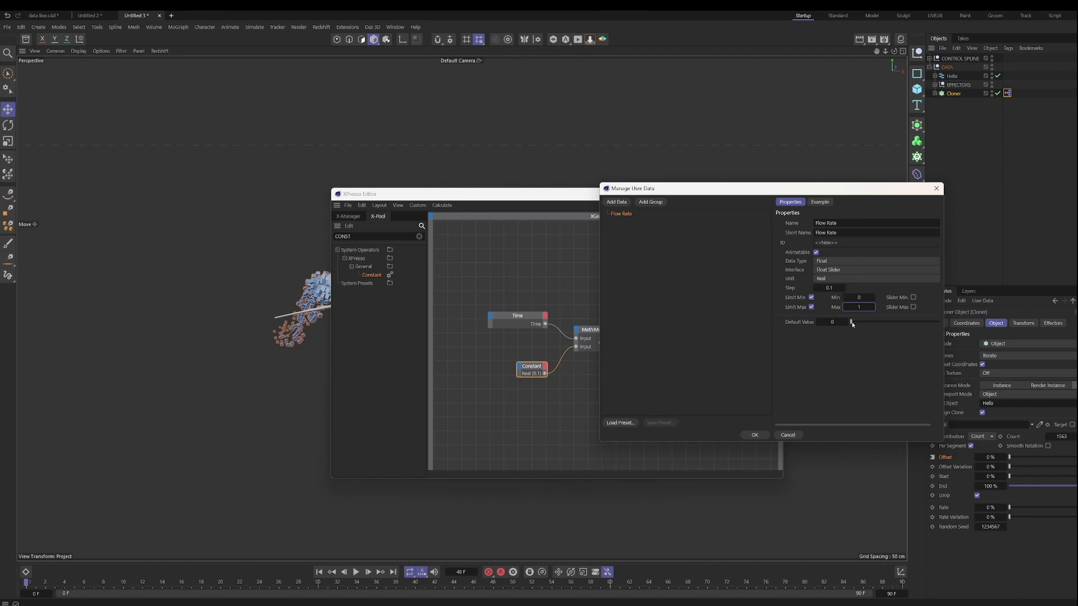
key(Tab)
- Create the Flow Rate slider, test 0.4 and 0.2 during playback, and return it to 0.1
click(753, 436)
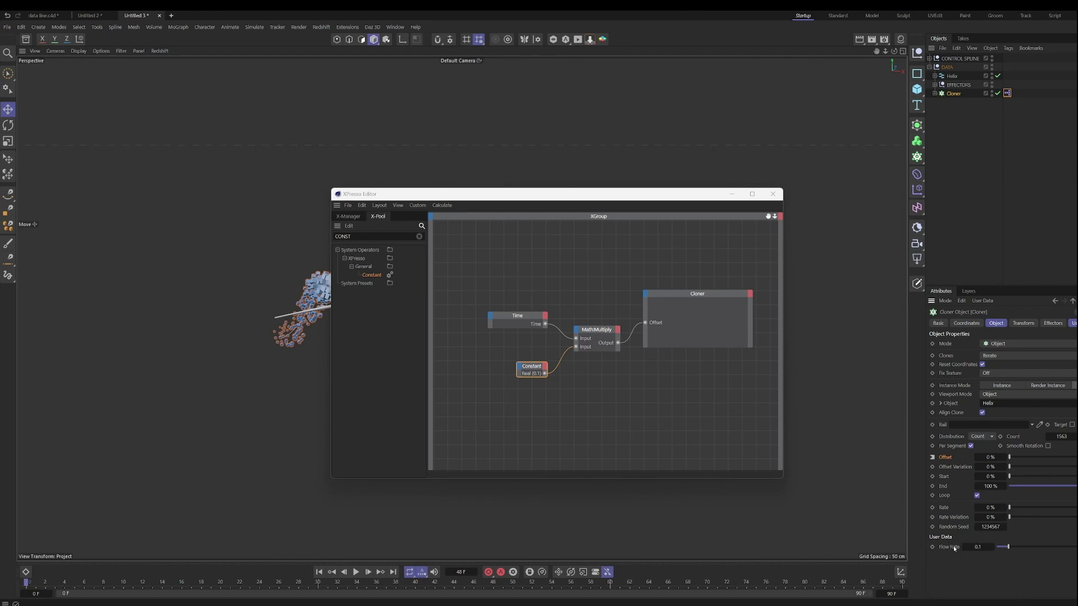
drag(1008, 548, 1045, 547)
drag(663, 195, 920, 146)
key(F8)
drag(1044, 548, 1008, 547)
click(356, 572)
- Stop playback, move the Constant node aside and drop the Cloner into the XGroup as a node
key(shift+f)
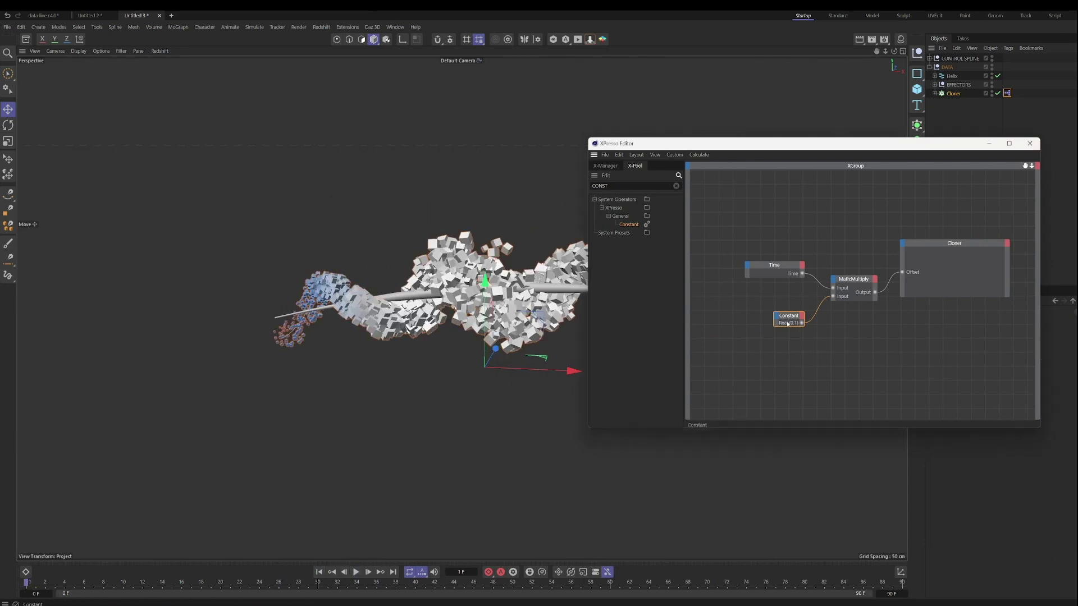
drag(792, 326, 829, 359)
drag(879, 149, 670, 129)
drag(531, 323, 531, 322)
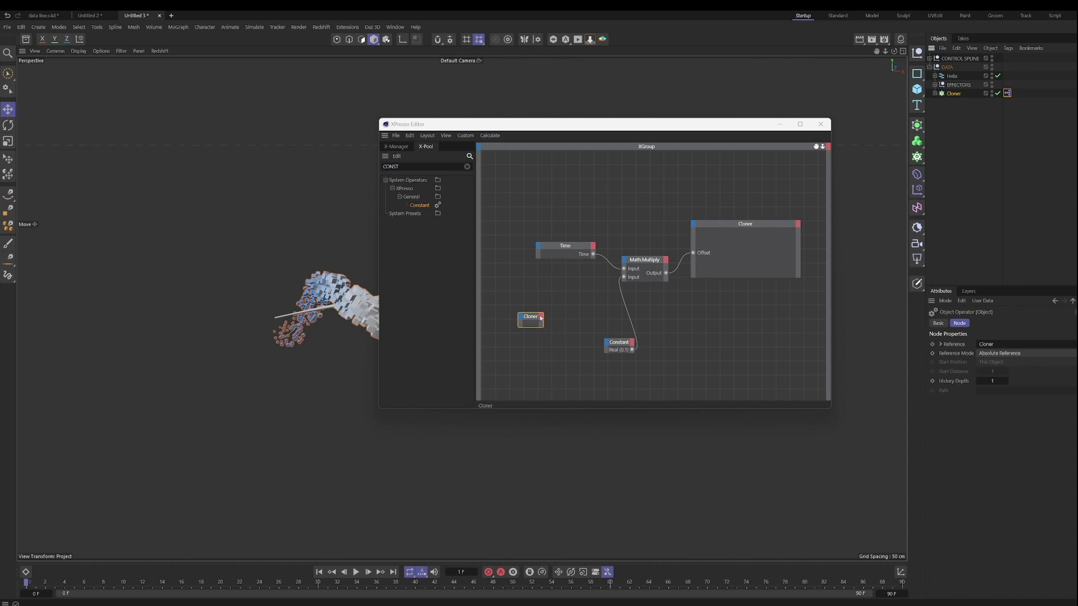
- Wire the Cloner node's Flow Rate output into Multiply's second input and play the animation
click(541, 318)
mouse_move(569, 490)
click(617, 491)
drag(540, 324, 624, 277)
drag(698, 130, 825, 125)
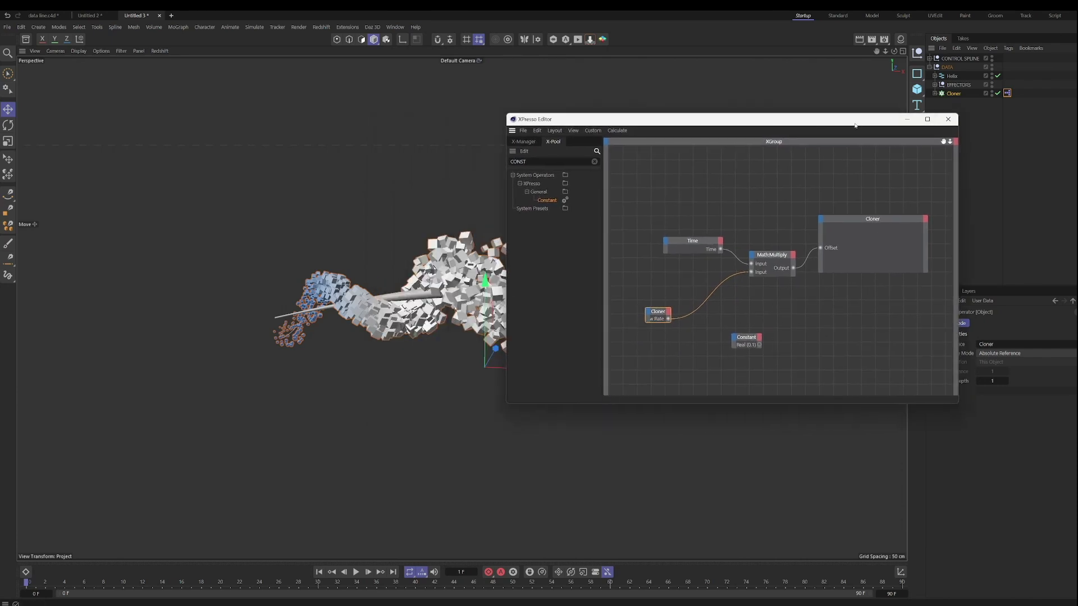
drag(855, 124, 887, 120)
click(953, 94)
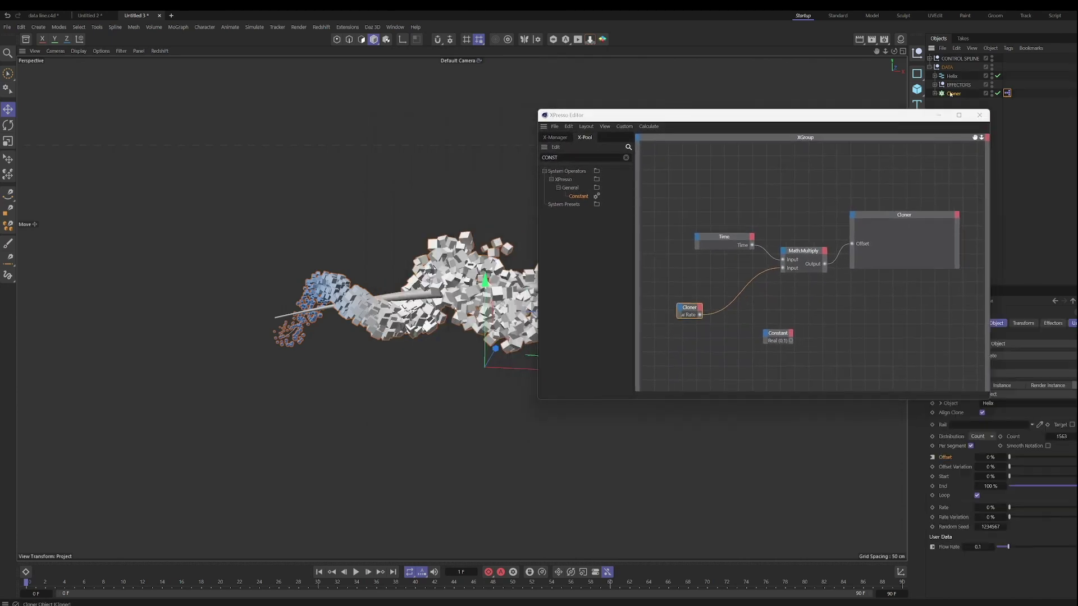
click(356, 572)
- Raise Flow Rate to 0.3 during playback, lower it to 0.2 then 0.1, and stop
drag(729, 115, 793, 82)
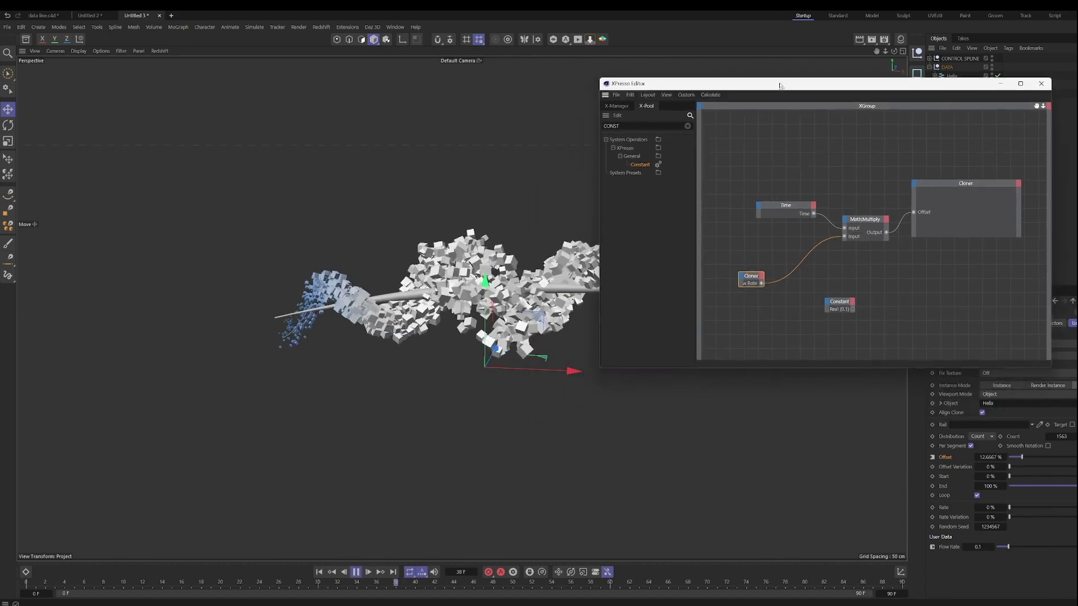
click(991, 547)
click(991, 547)
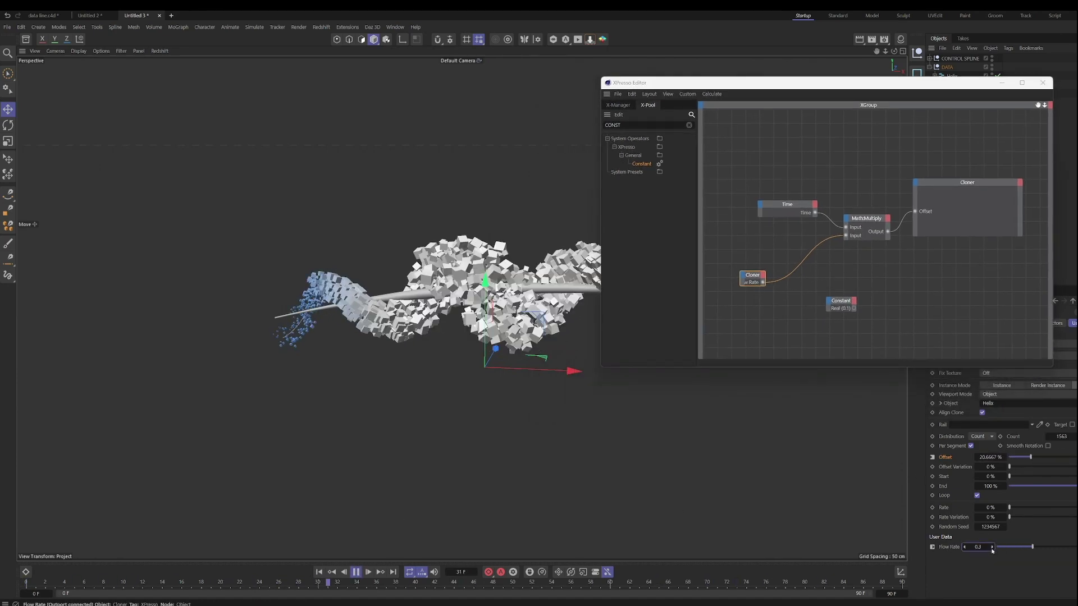
click(980, 547)
key(Return)
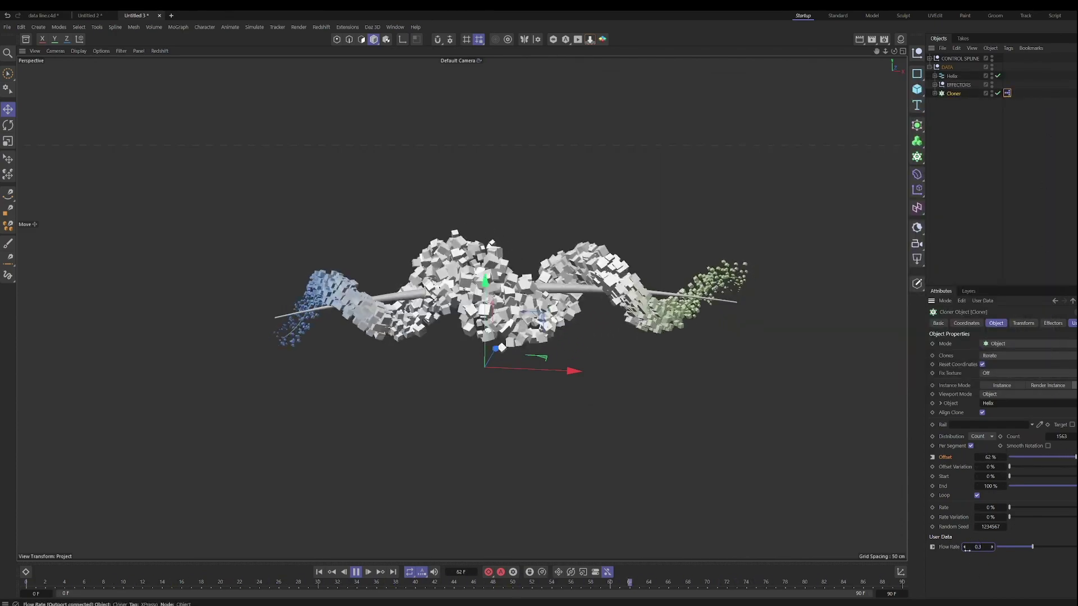
click(965, 549)
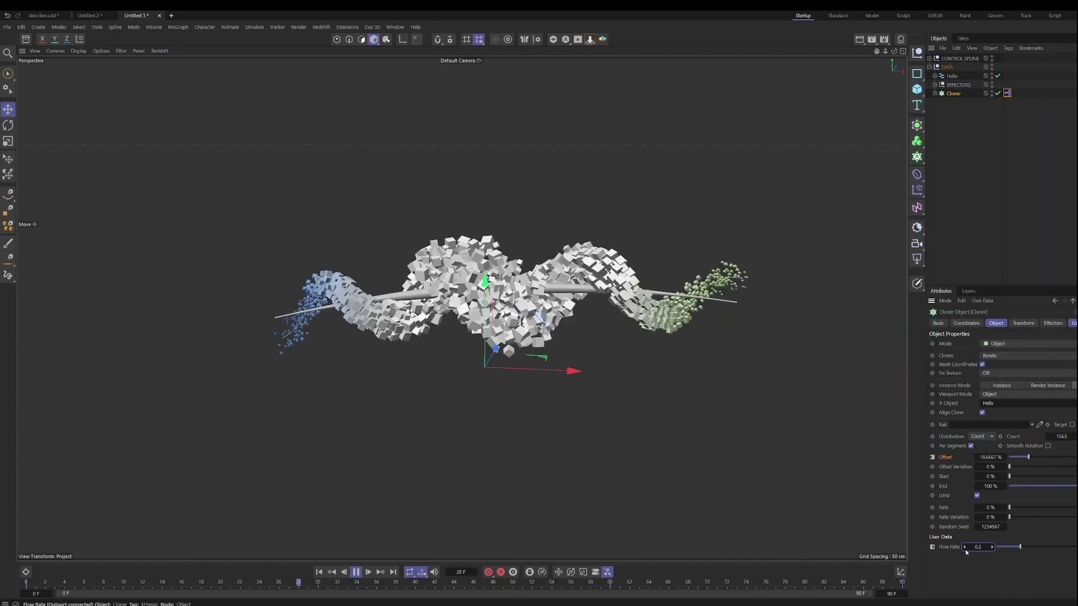
click(967, 552)
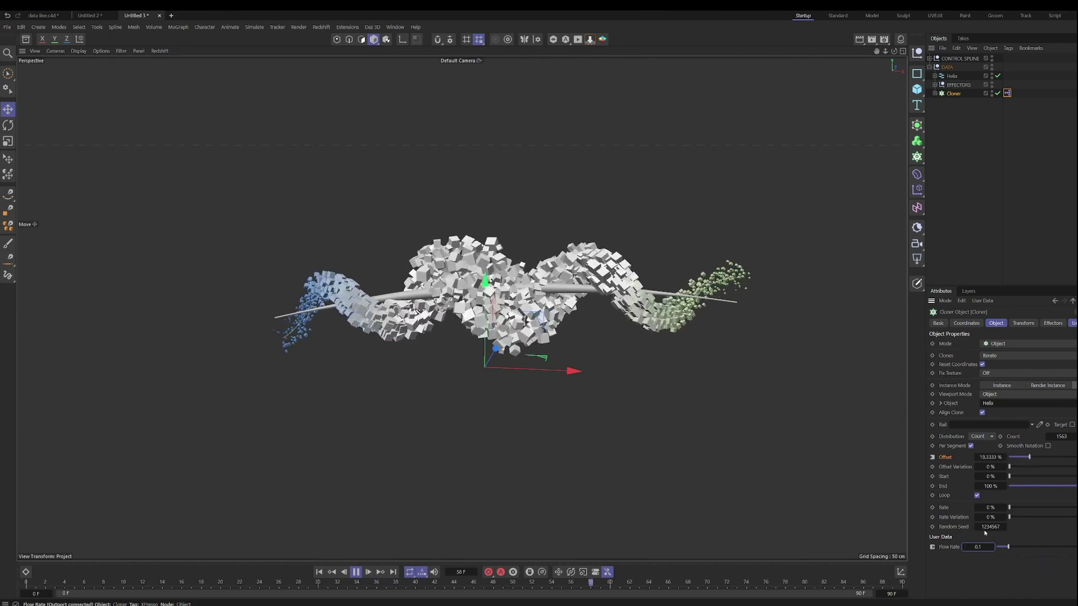
key(space)
click(982, 300)
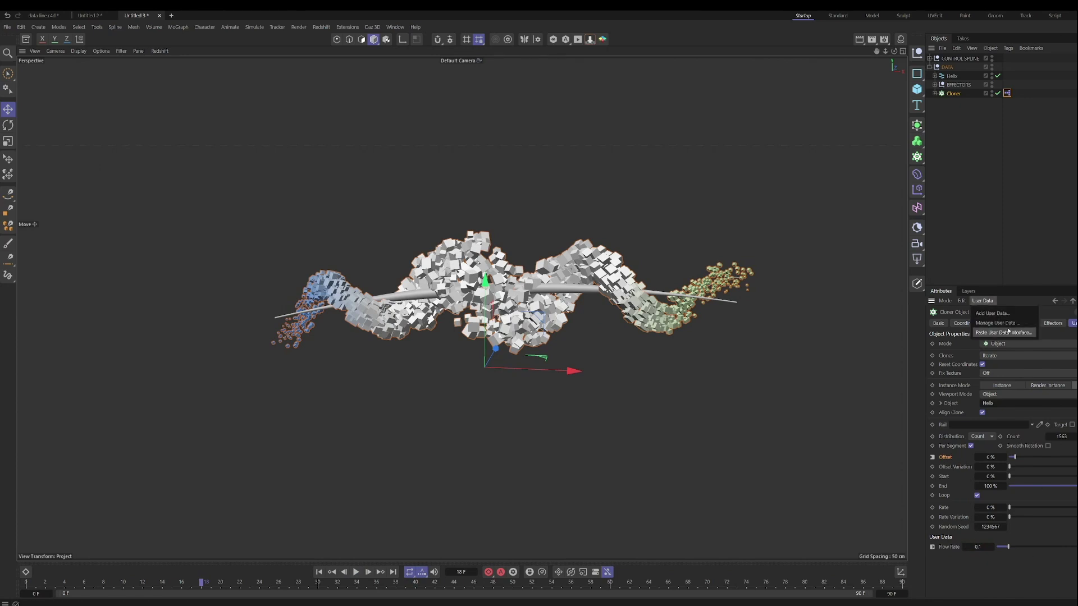
click(1004, 328)
click(630, 233)
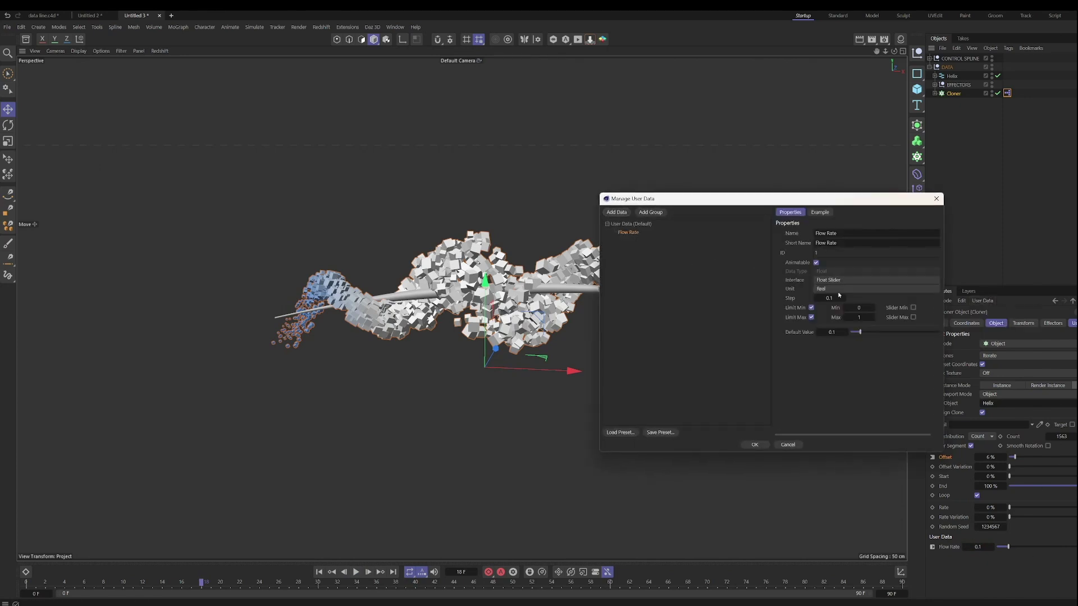
click(824, 281)
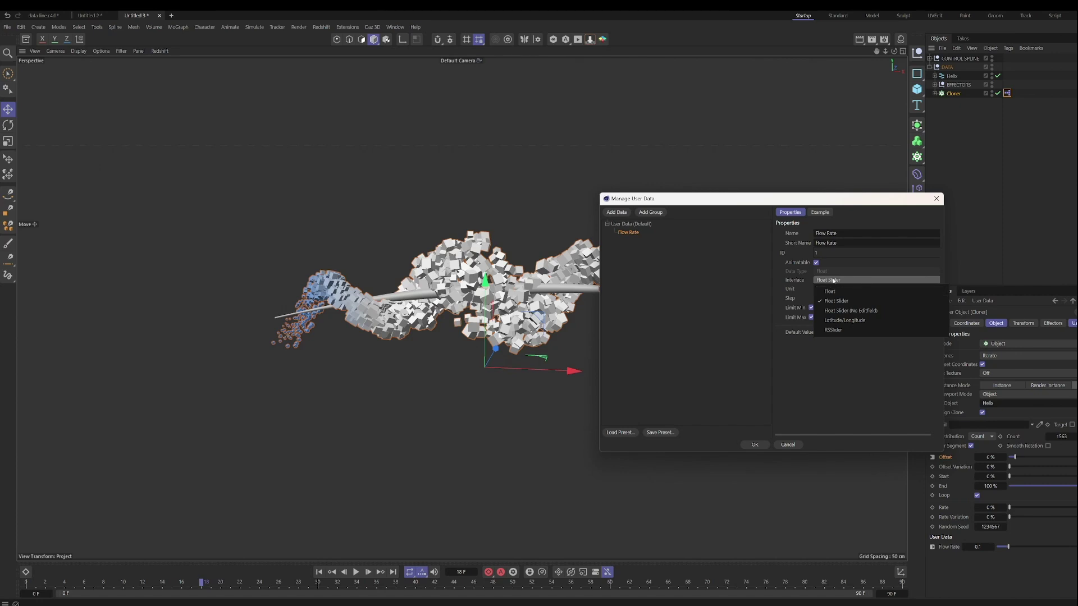
click(833, 280)
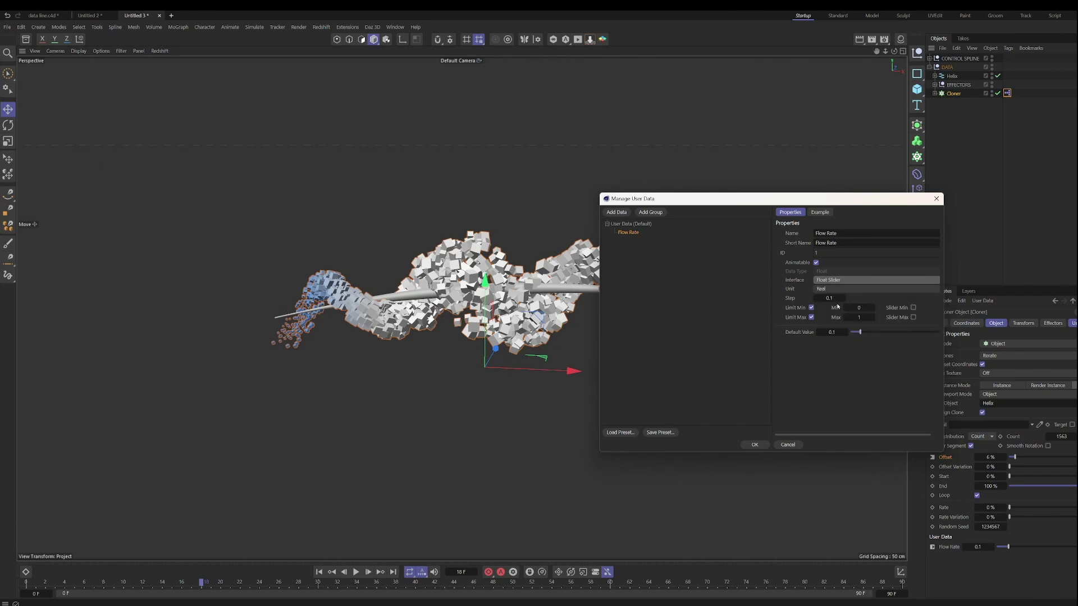
click(936, 200)
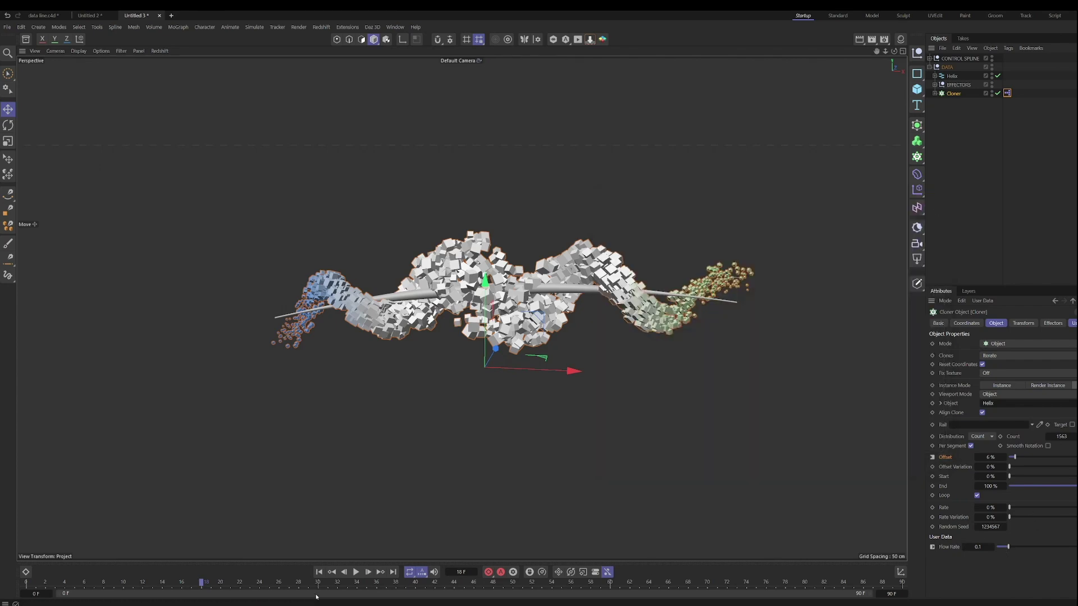
click(356, 572)
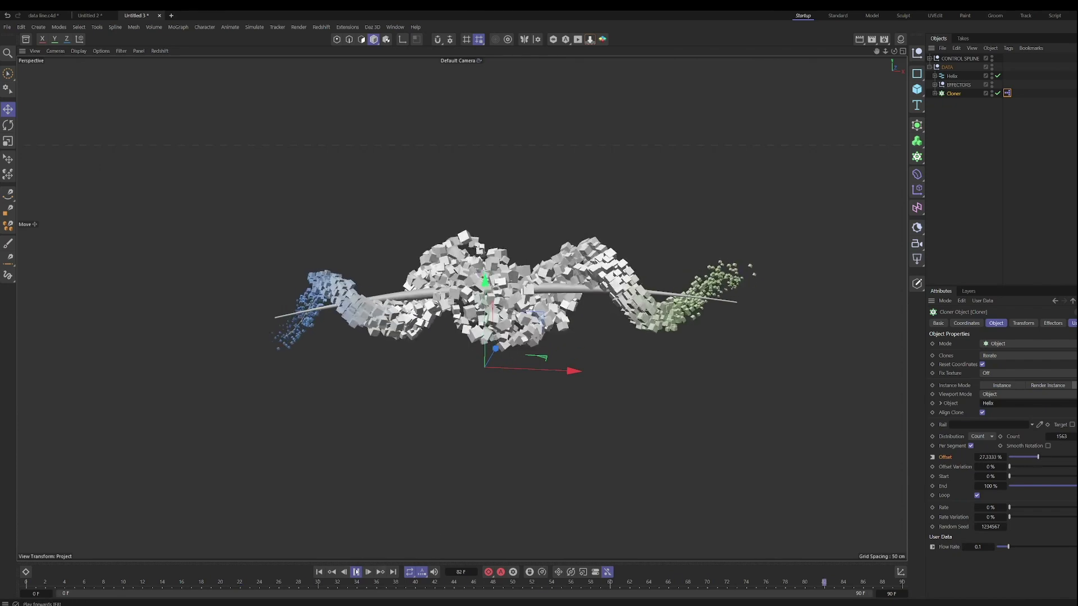
key(space)
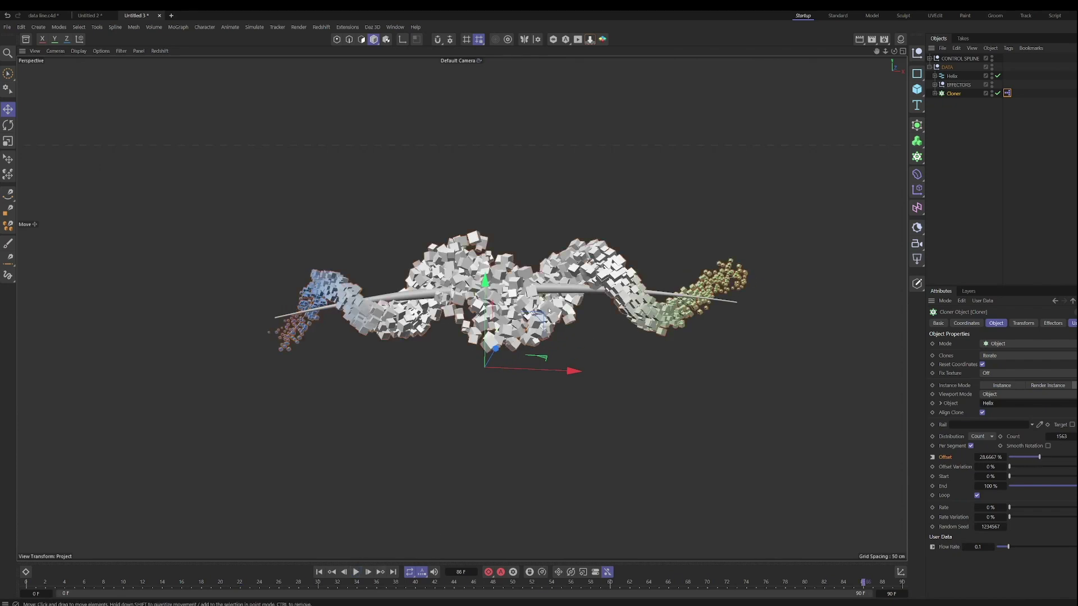
scroll(550, 311, up, 5)
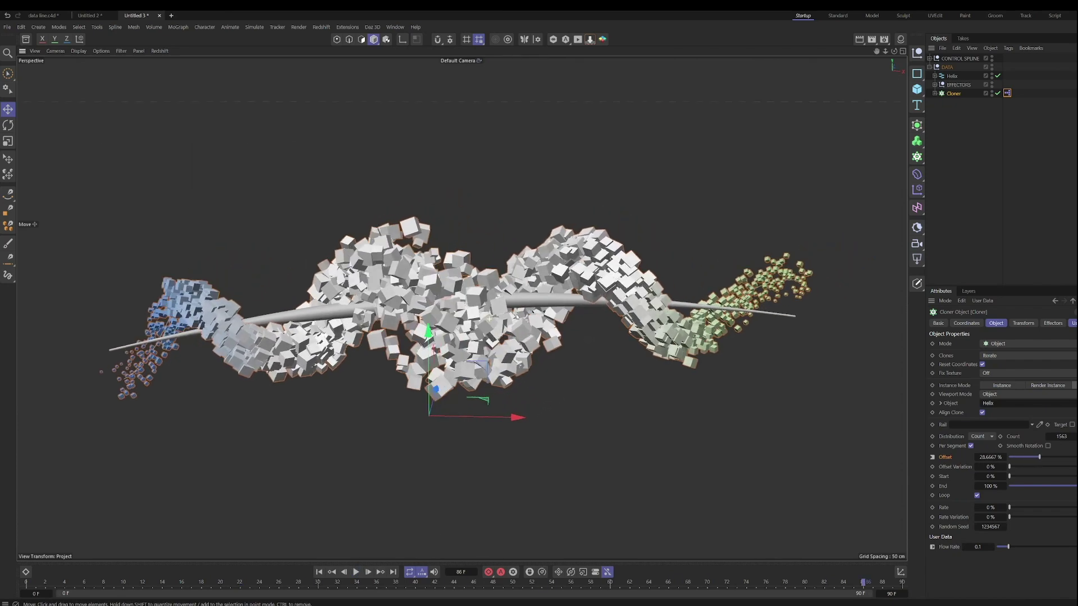
alt+drag(547, 314, 535, 316)
click(355, 573)
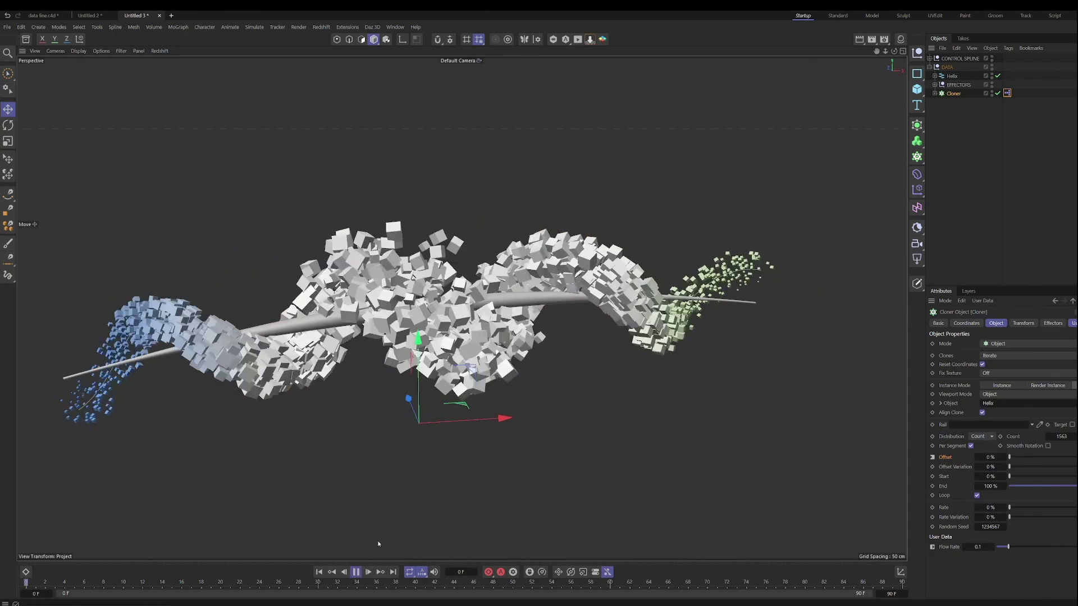
alt+drag(547, 365, 610, 368)
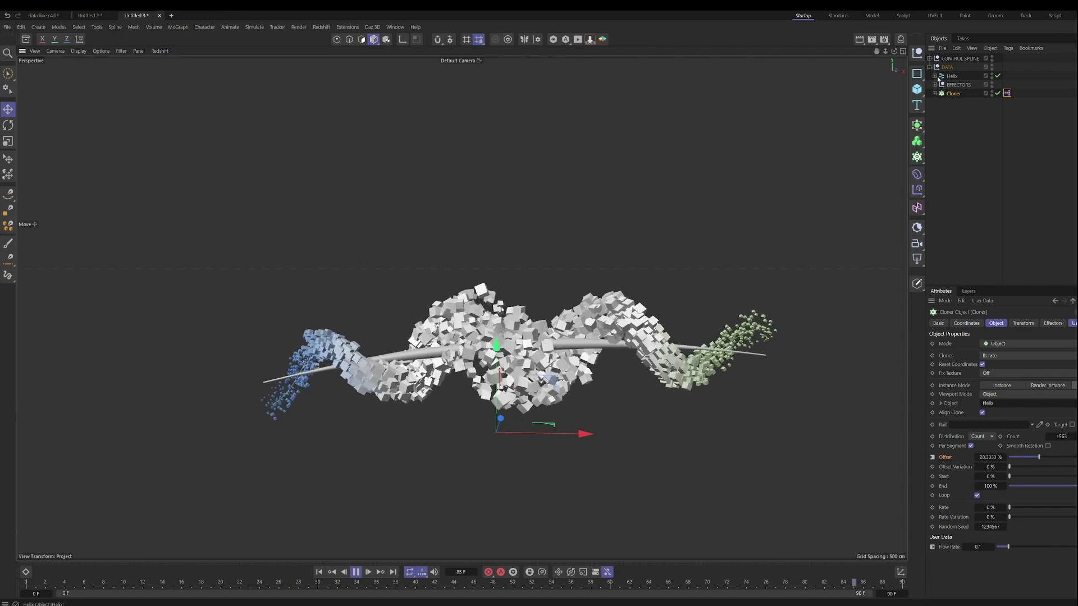
- Drag the MID null under CONTROL SPLINE up and left to arch the spline, then select Sweep
click(930, 58)
click(951, 103)
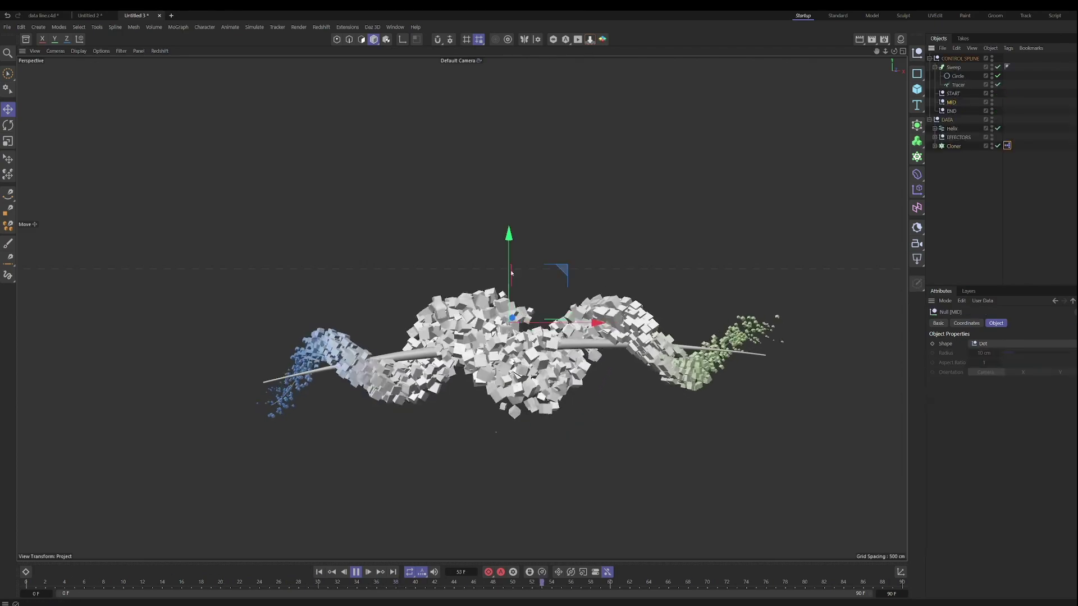
drag(506, 235, 561, 103)
drag(584, 197, 576, 228)
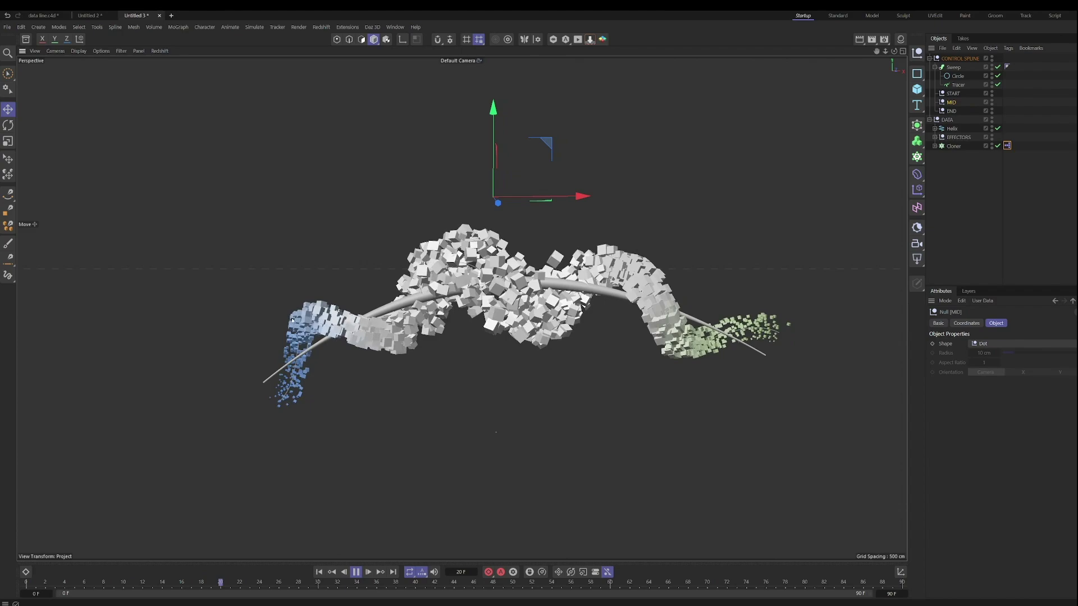
click(955, 68)
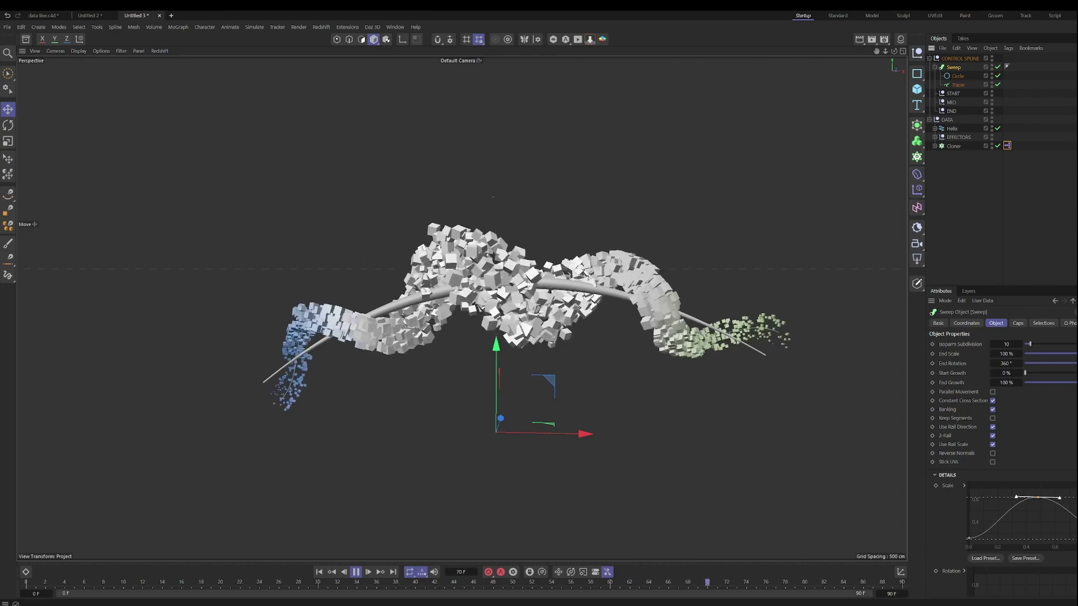
- Inspect the Helix, Cloner and EFFECTORS children, including the MID RANDOM effector's settings
click(935, 129)
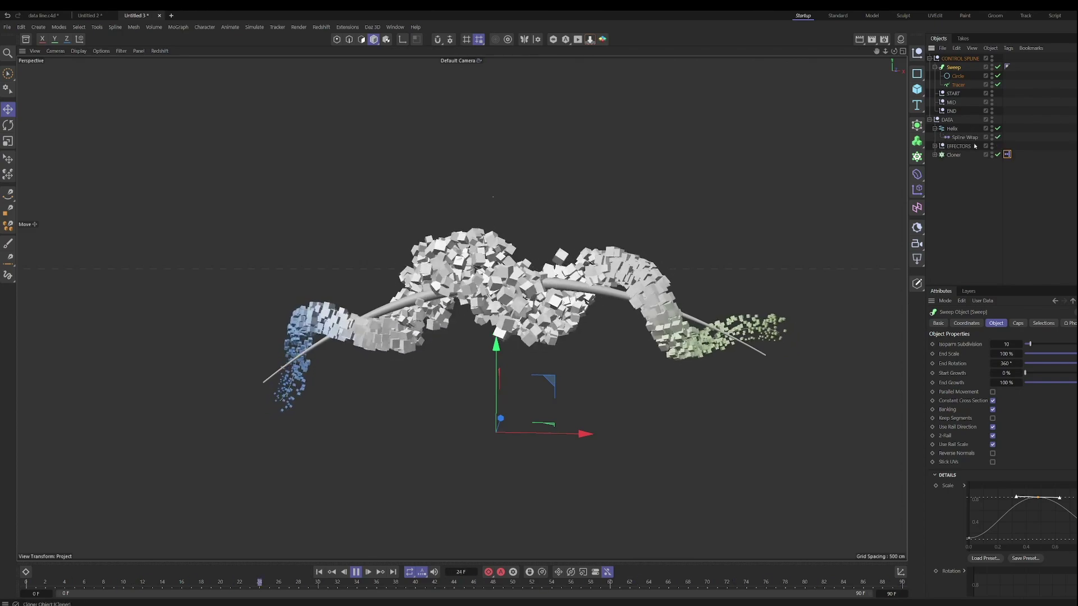
click(935, 129)
click(936, 147)
click(935, 146)
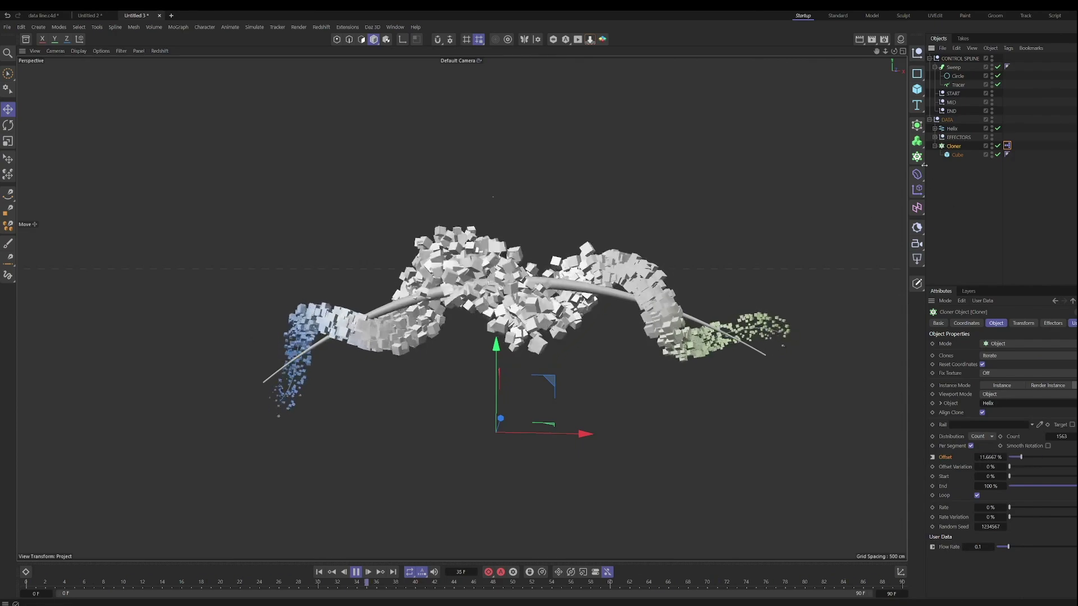
click(934, 136)
click(940, 147)
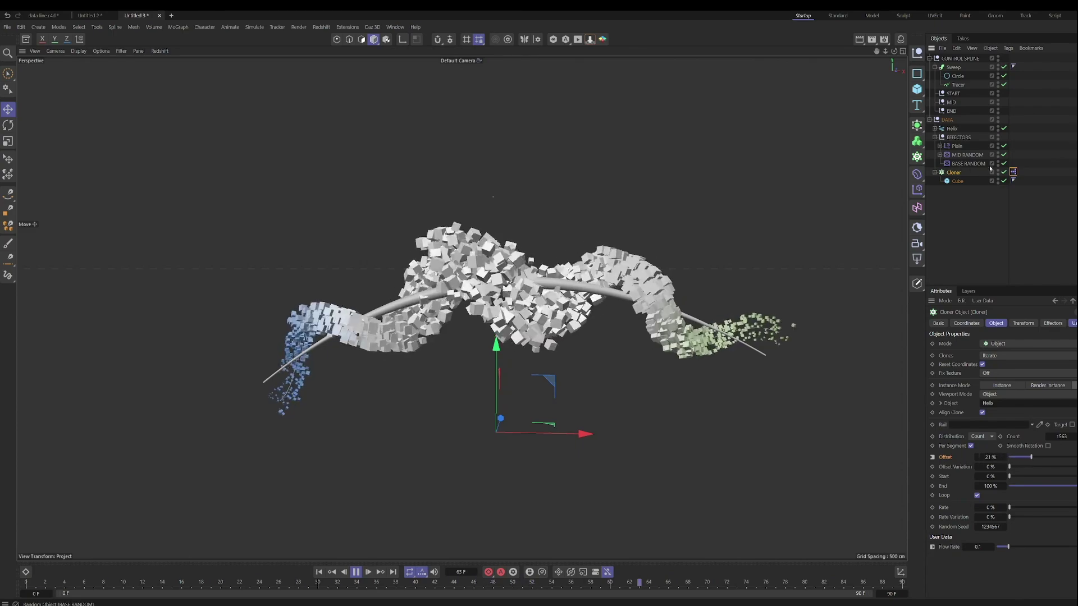
click(971, 156)
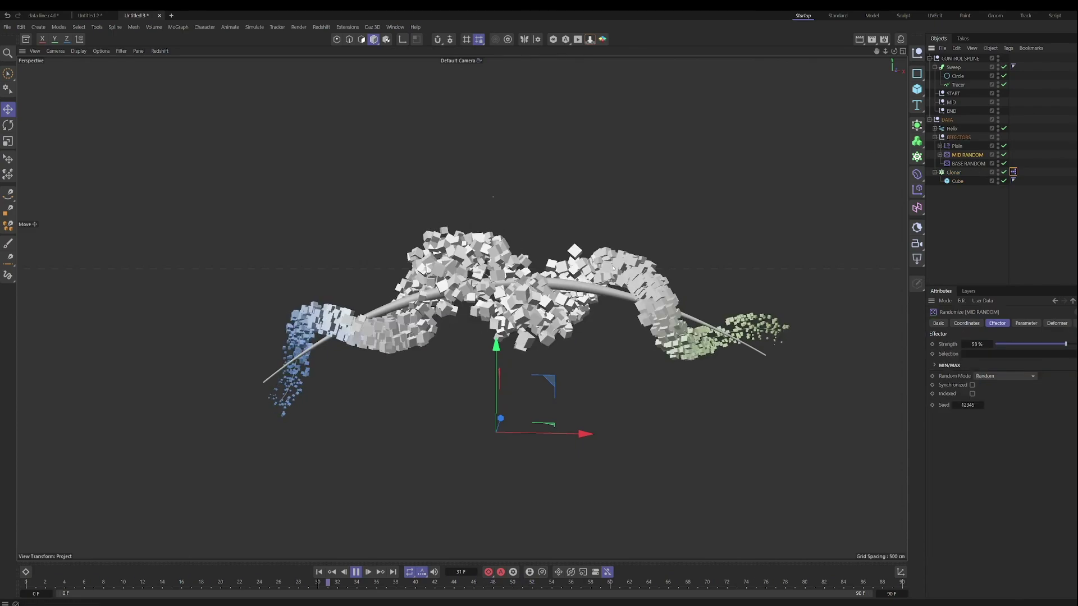
click(941, 155)
- Review the Spherical Field's falloff settings and attach the Align to Spline tag to it
click(972, 163)
click(994, 323)
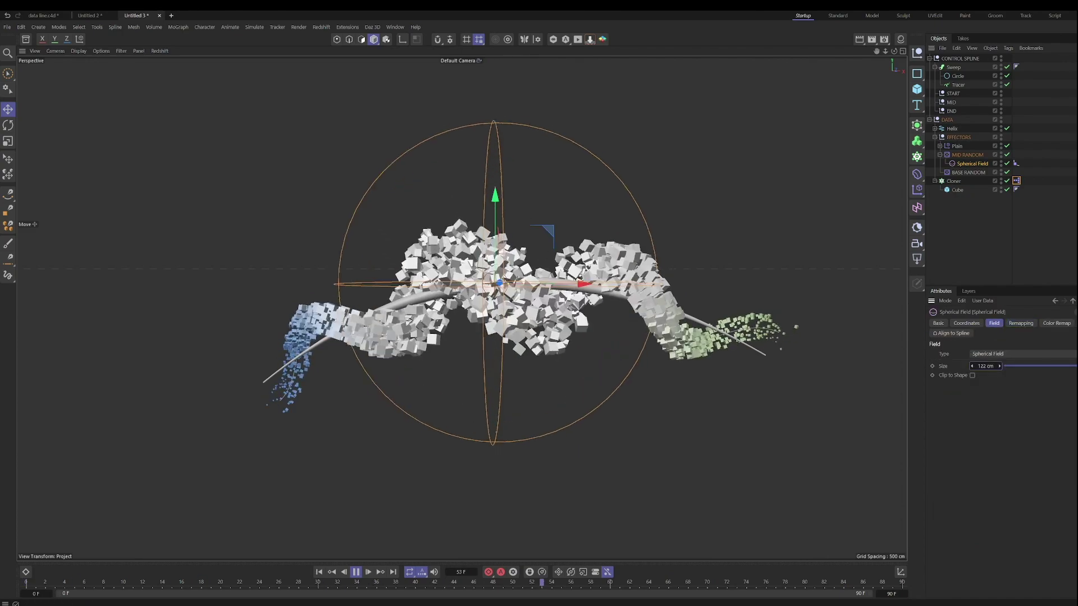
mouse_move(999, 366)
mouse_down()
mouse_move(1033, 366)
mouse_move(1002, 366)
mouse_up()
drag(1015, 163, 1016, 163)
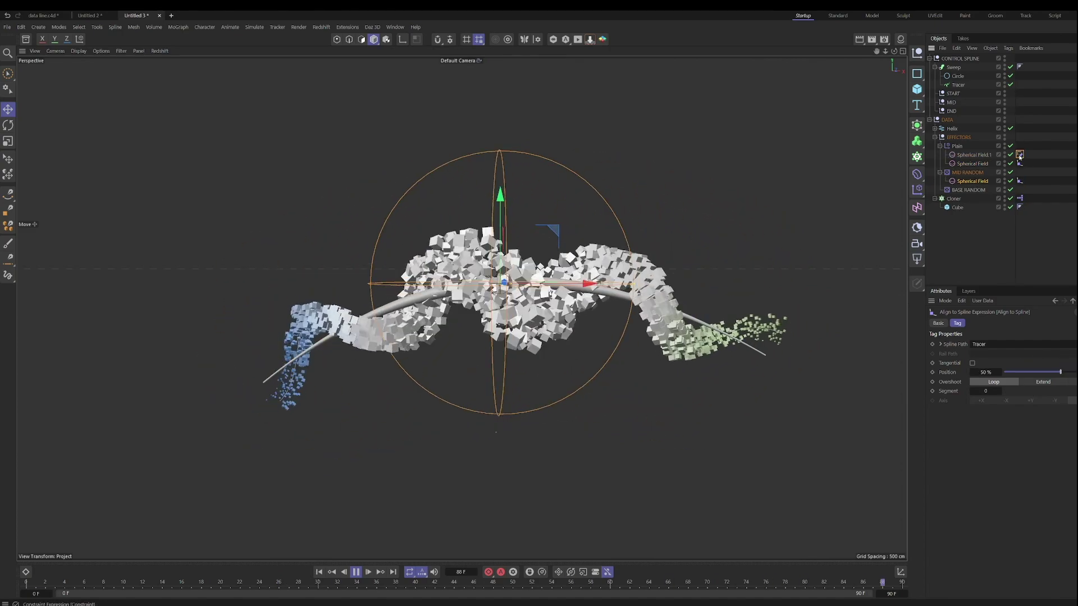
- Check the constraint and Align to Spline tag settings, then drag the END null outward along X
click(1020, 155)
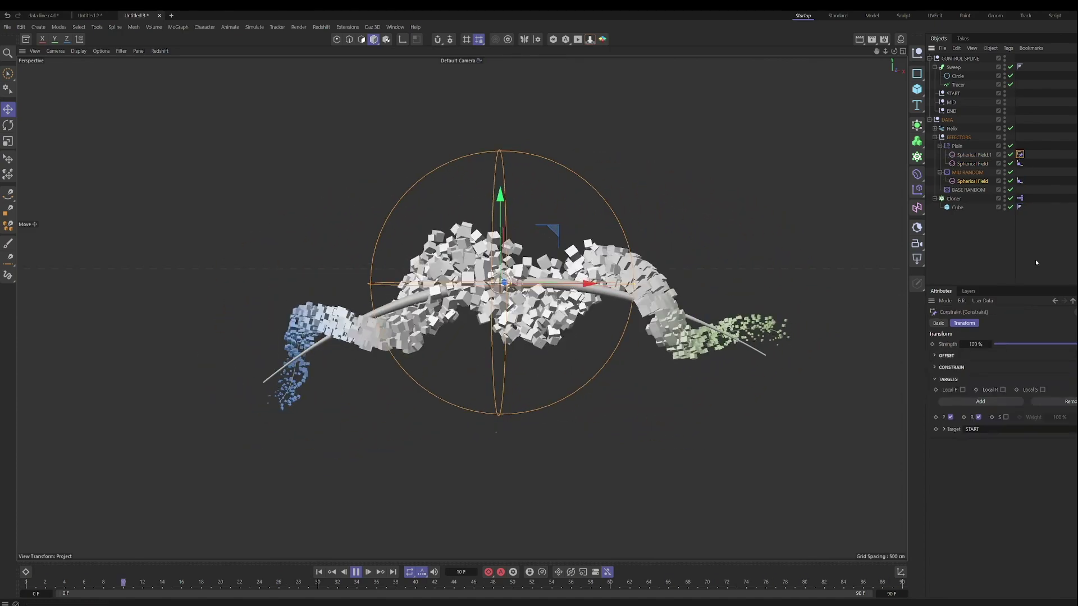
click(1020, 164)
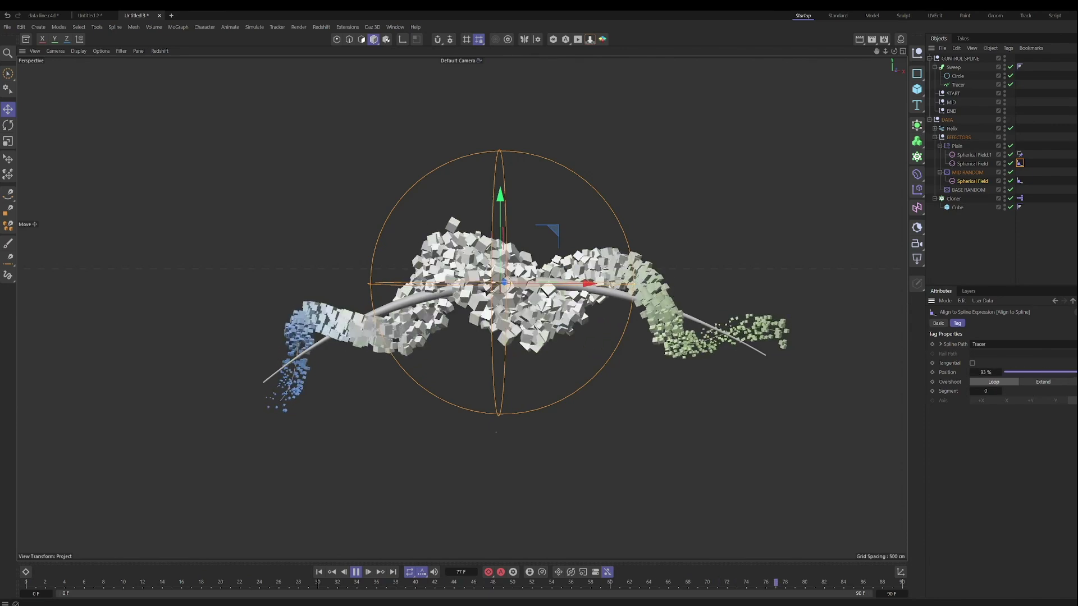
click(1019, 155)
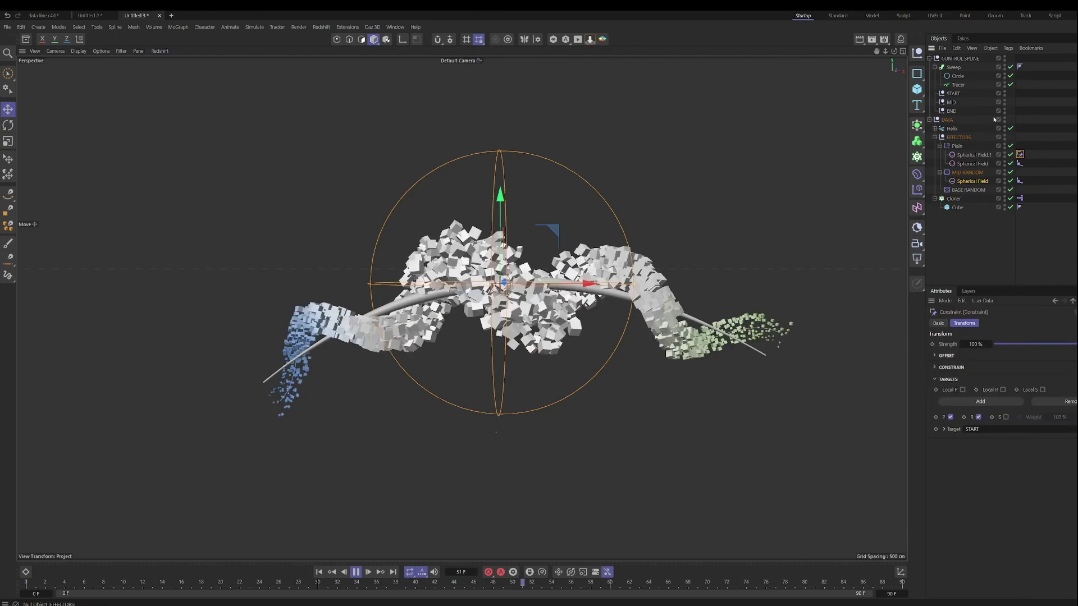
click(951, 111)
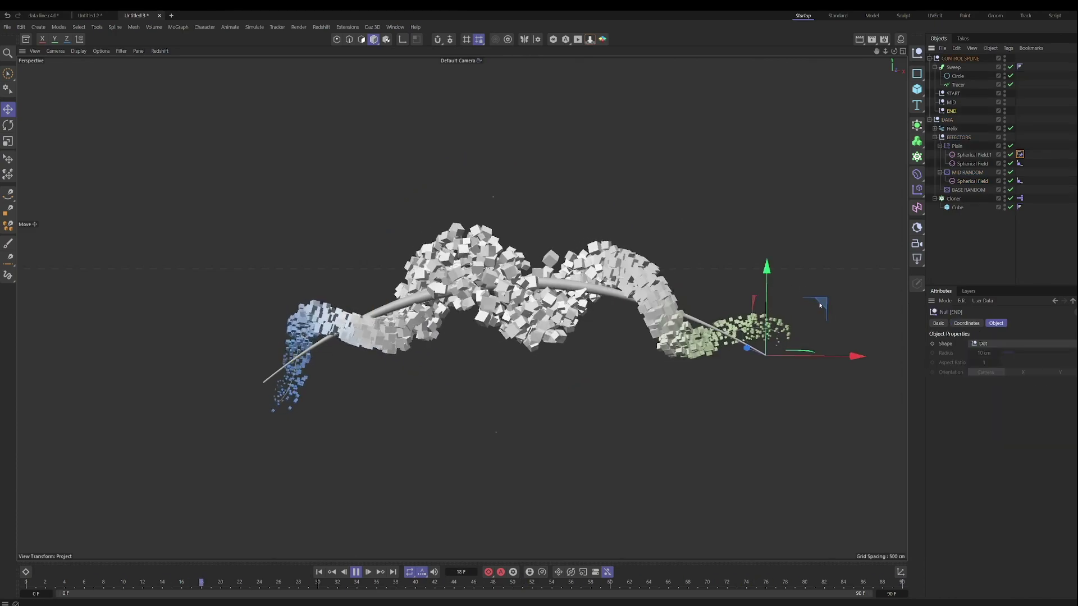
drag(819, 304, 872, 285)
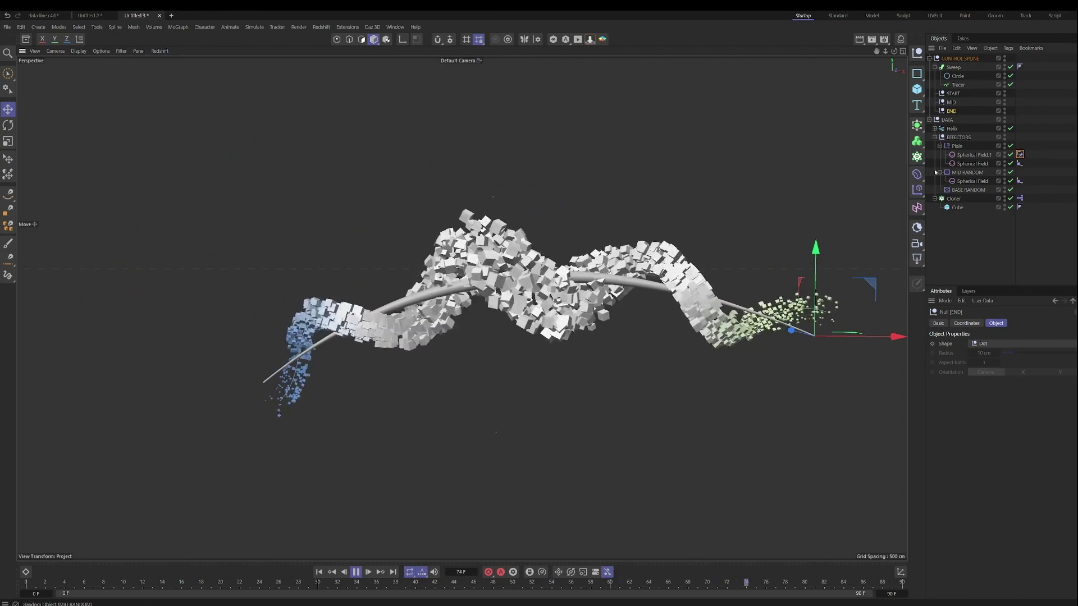
- Pause playback with the Cloner selected, rewind to frame 0, and orbit around the helix stream
click(935, 137)
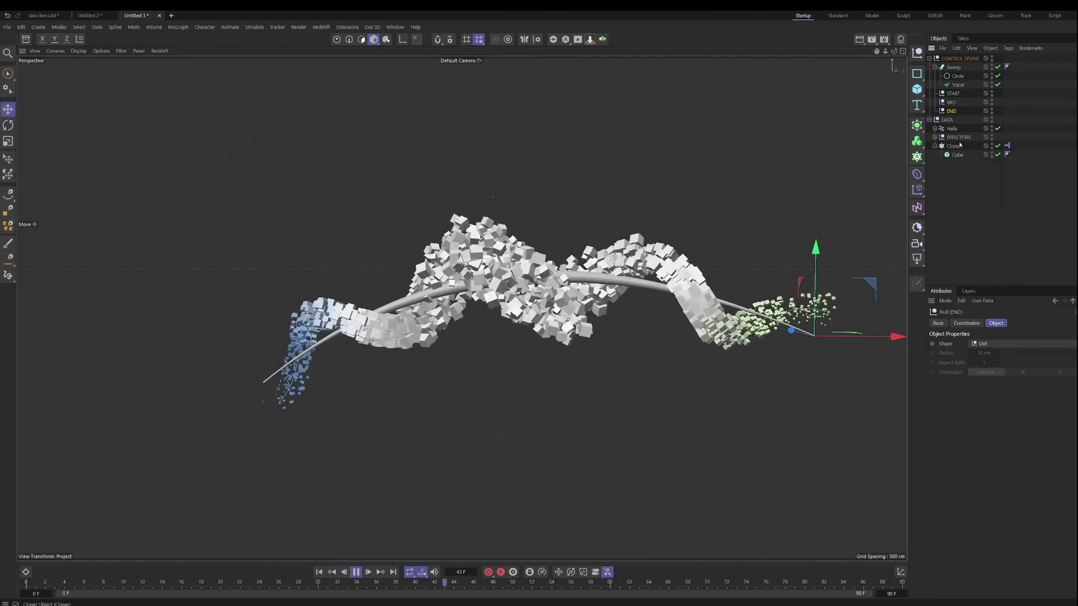
click(949, 147)
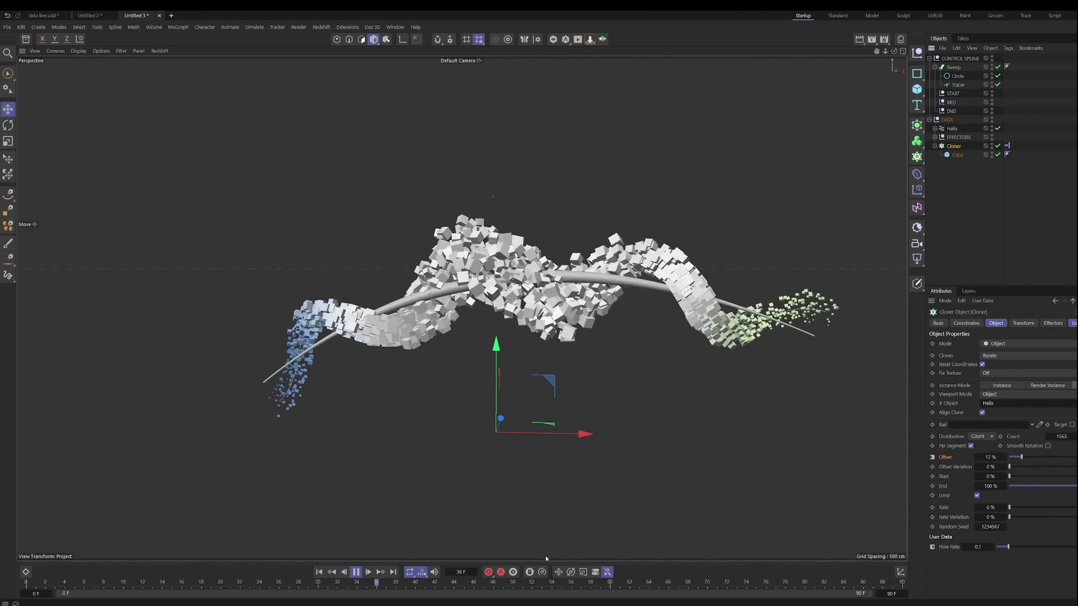
click(356, 572)
click(318, 572)
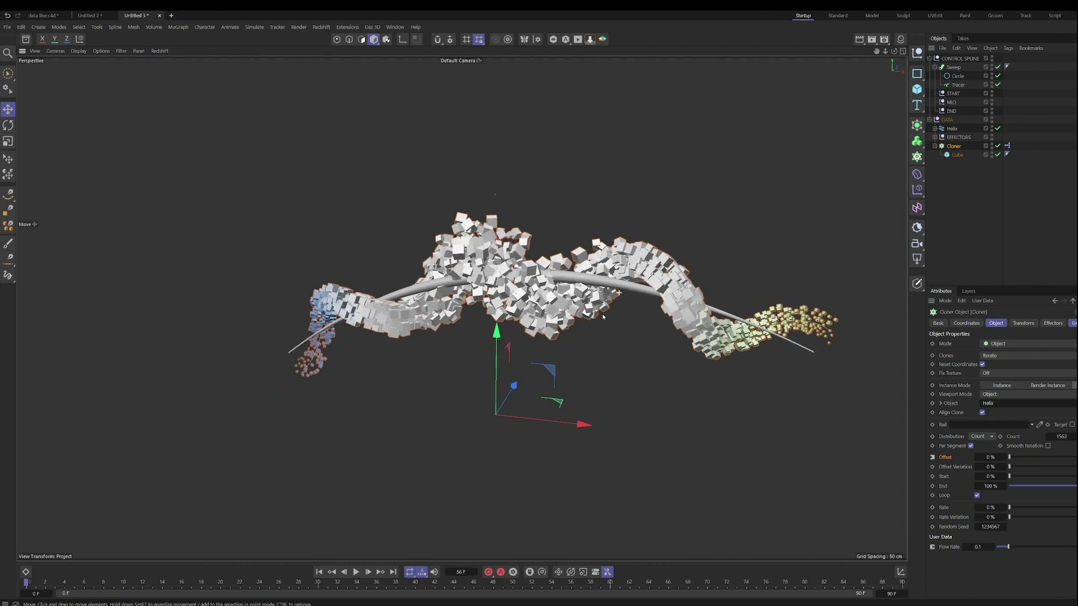
alt+drag(602, 315, 586, 296)
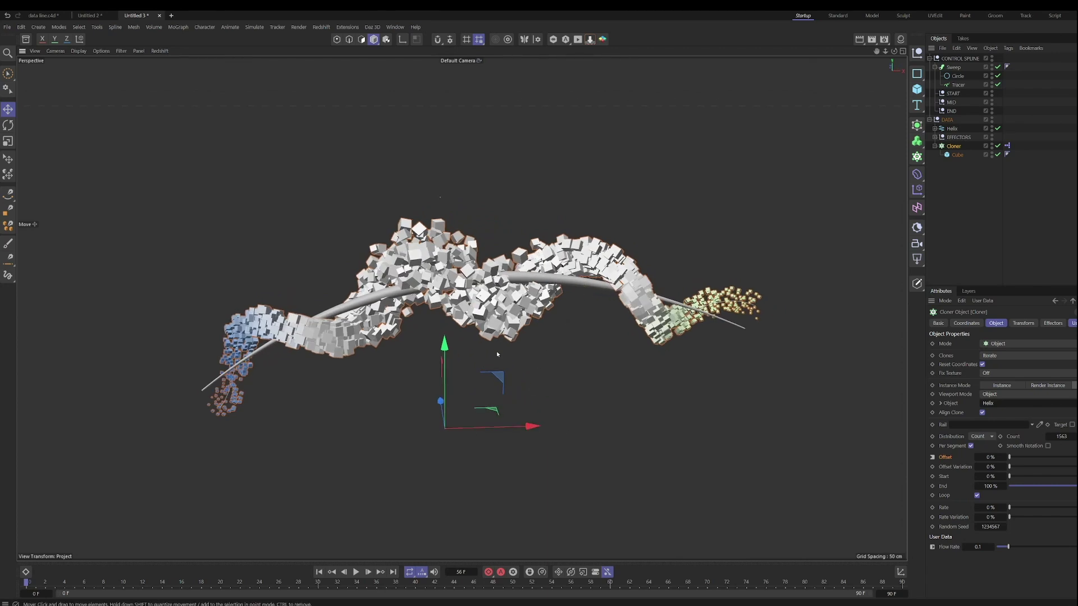
alt+middle_drag(497, 349, 516, 361)
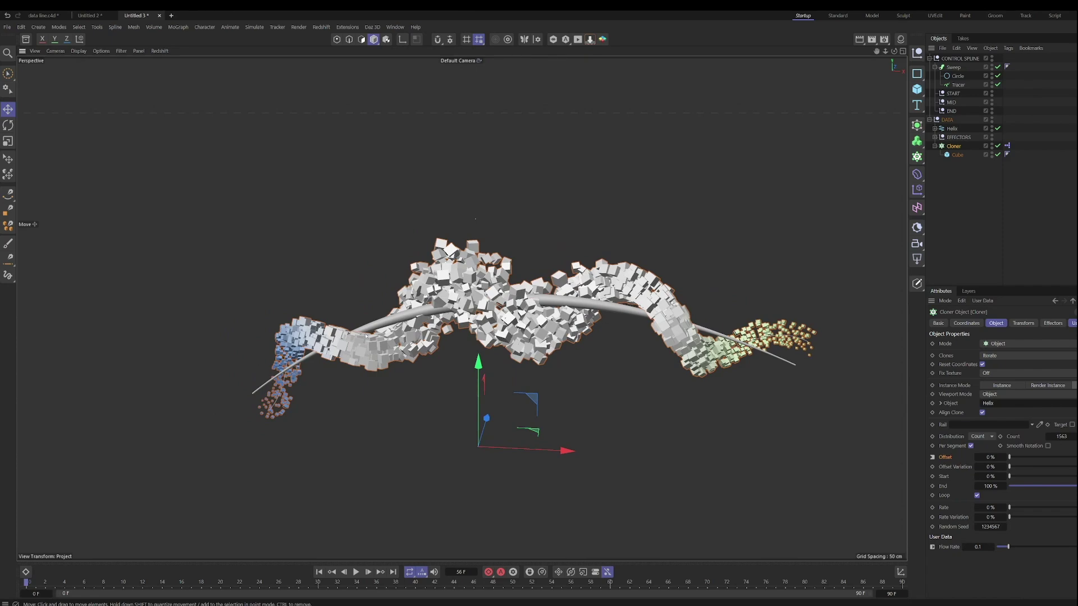
alt+middle_drag(387, 322, 359, 321)
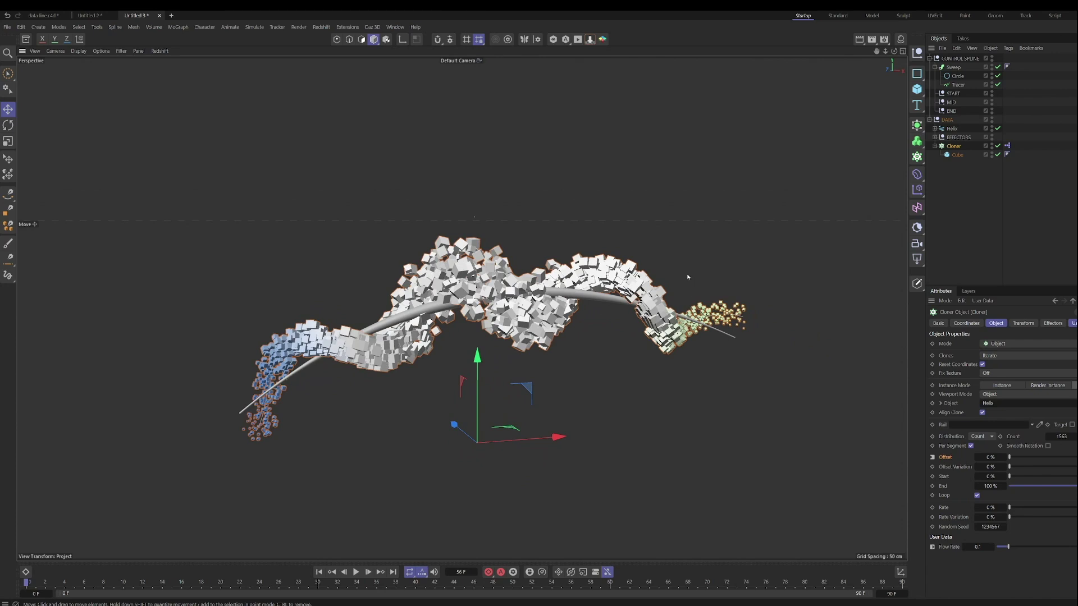